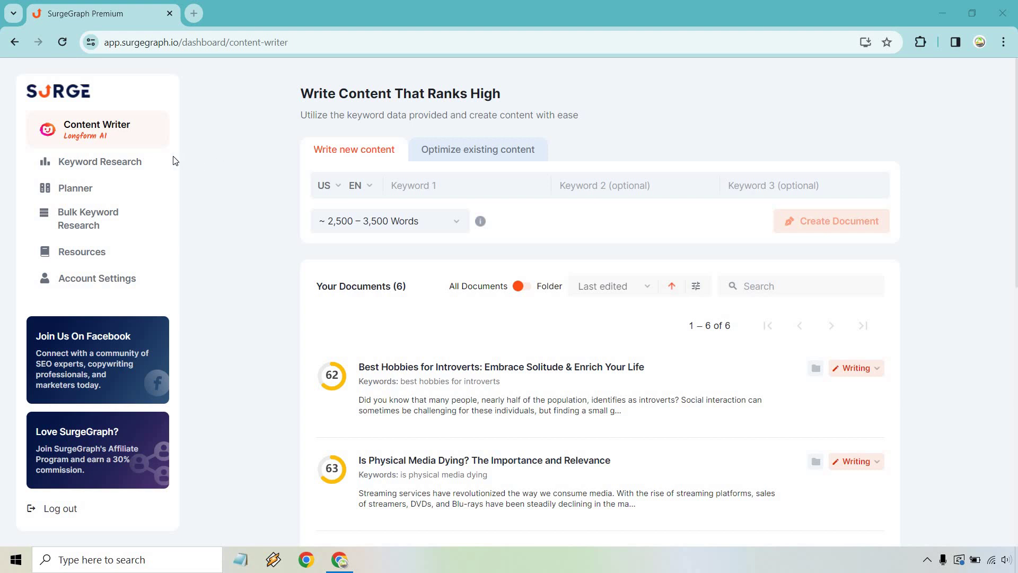
# - Go to Keyword Research and enter the seed keyword 'hobbies for'
pyautogui.click(130, 165)
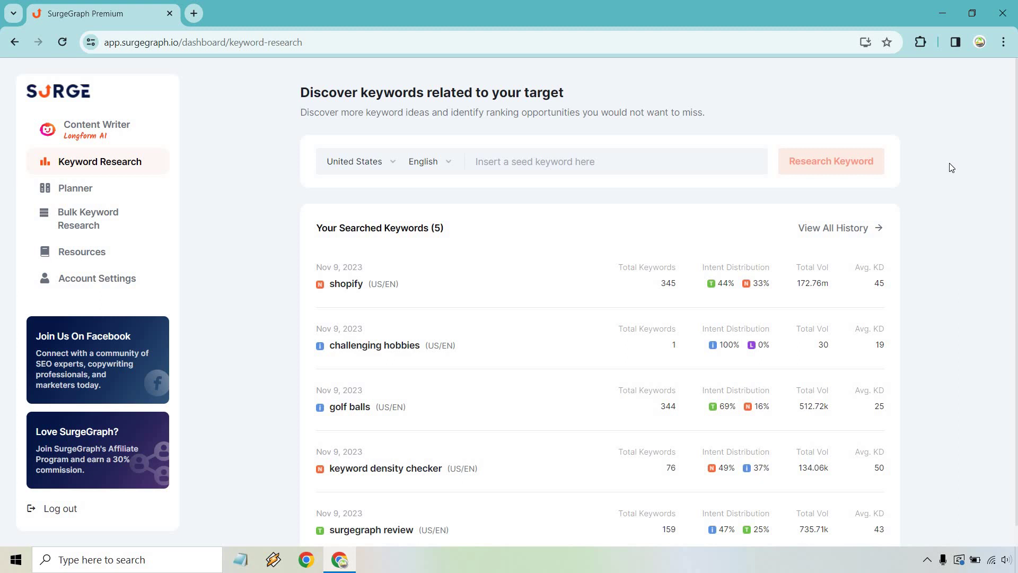
pyautogui.write('hobbies for')
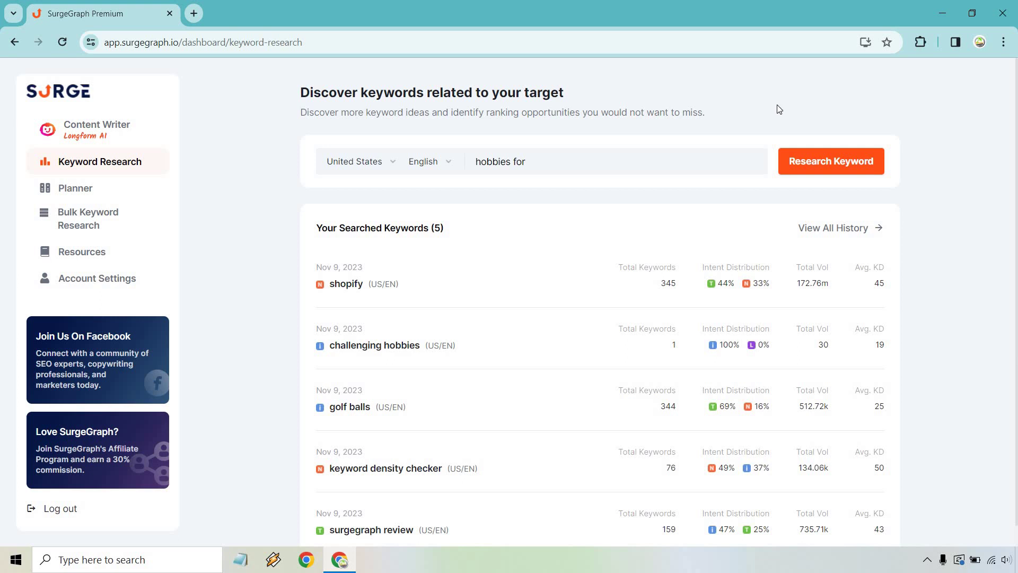
# - Run the 'hobbies for' research and review the Intent chart plus the Trend, Volume, KD and OS column explanations
pyautogui.click(859, 162)
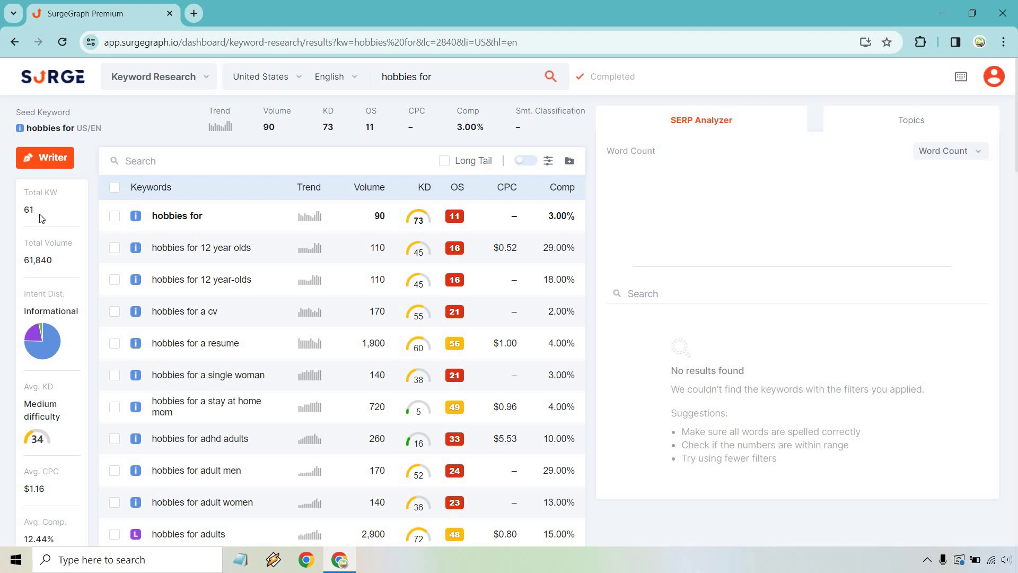
pyautogui.moveTo(44, 331)
pyautogui.moveTo(302, 186)
pyautogui.moveTo(366, 190)
pyautogui.moveTo(422, 190)
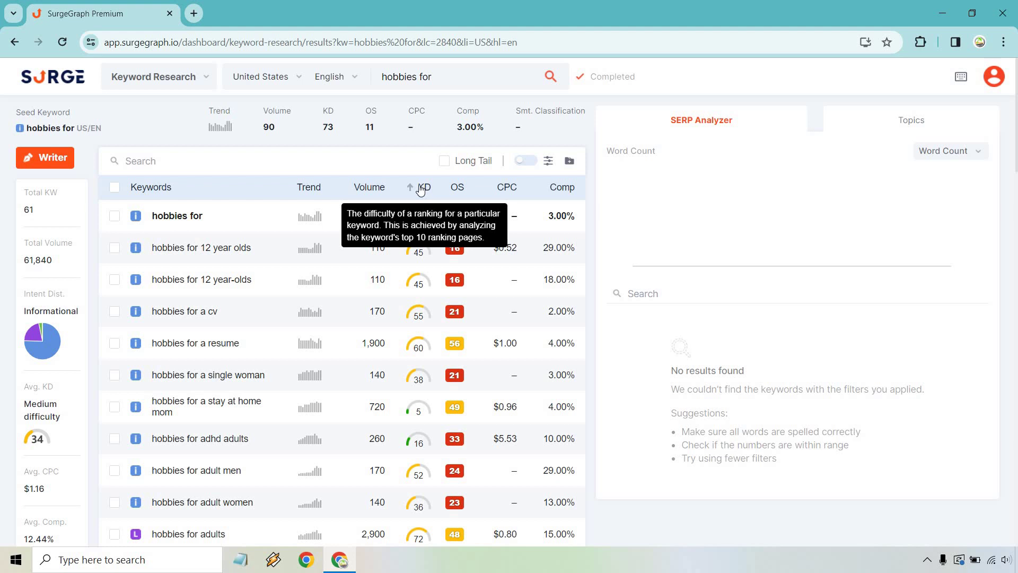
pyautogui.moveTo(417, 415)
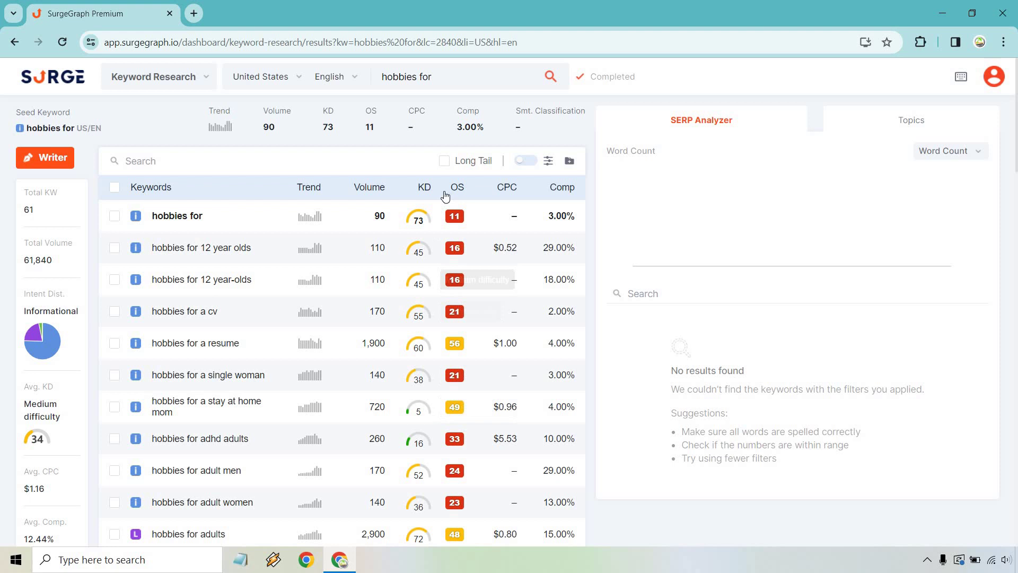
pyautogui.moveTo(458, 192)
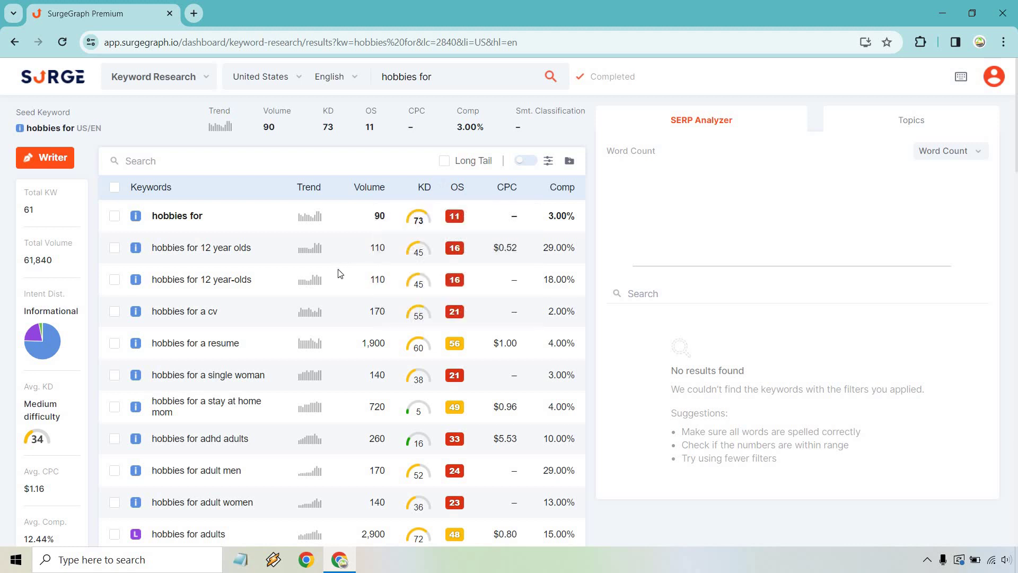
# - Tick the 'hobbies for geeks' row (volume 880, KD 18) in the results table
pyautogui.scroll(-12, 341, 274)
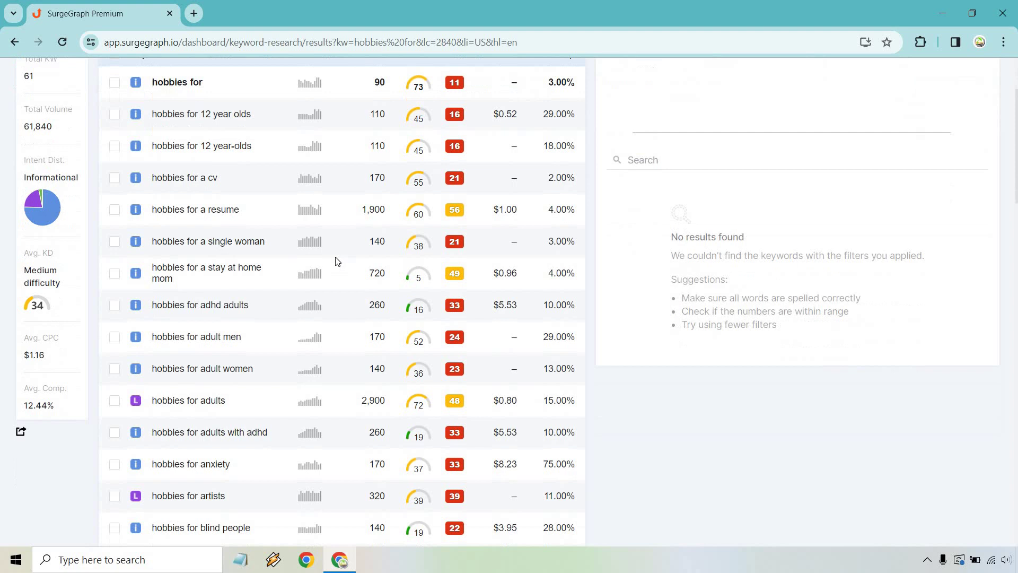
pyautogui.moveTo(1015, 274); pyautogui.dragTo(1002, 155)
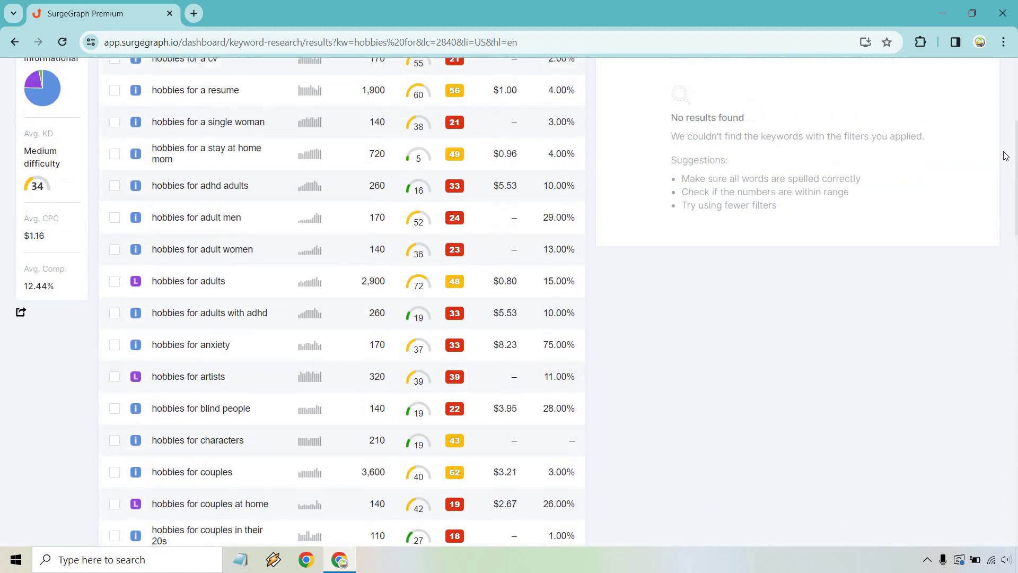
pyautogui.scroll(3, 908, 298)
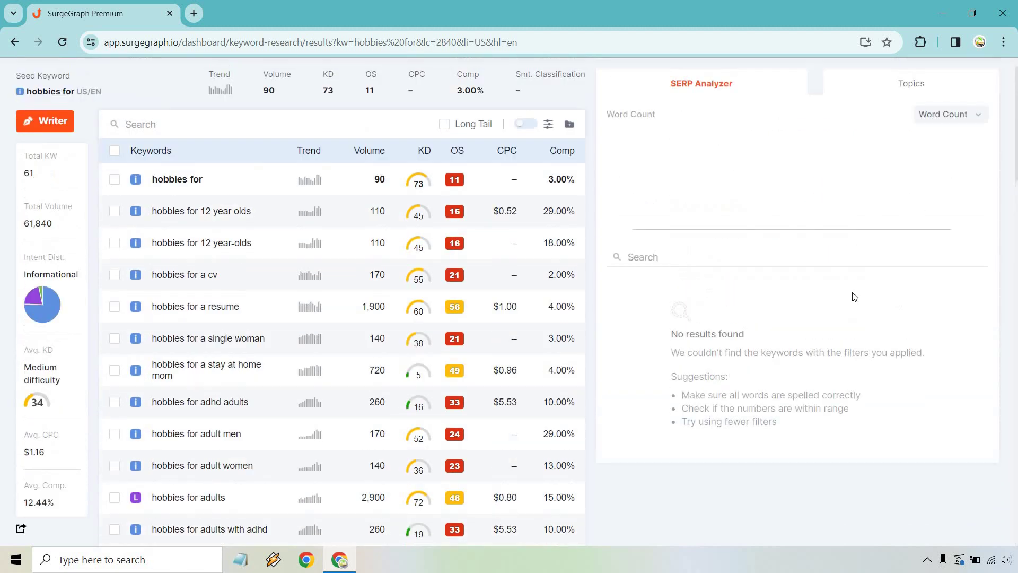
pyautogui.scroll(-1, 270, 247)
pyautogui.scroll(-2, 282, 242)
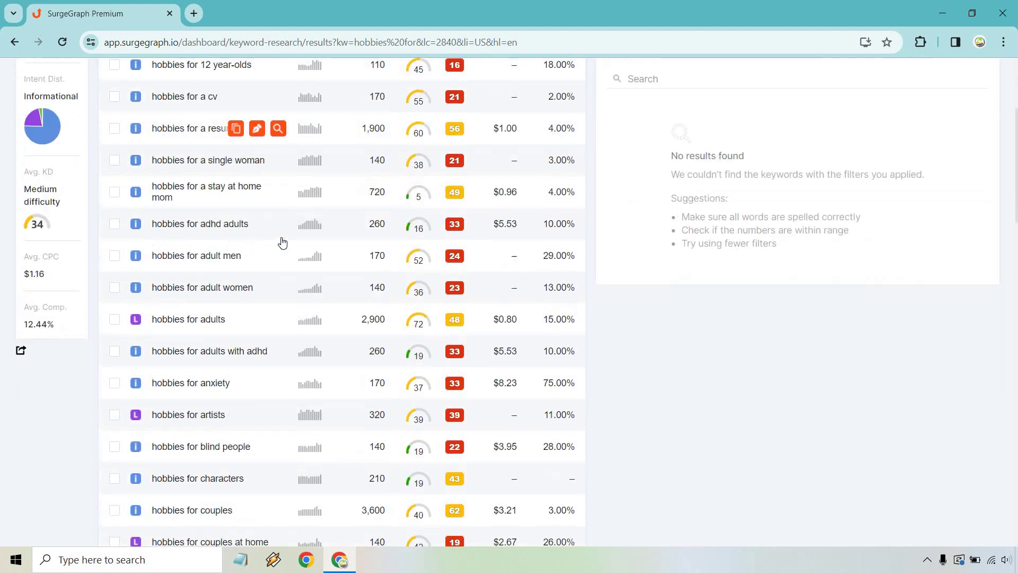
pyautogui.scroll(-3, 282, 242)
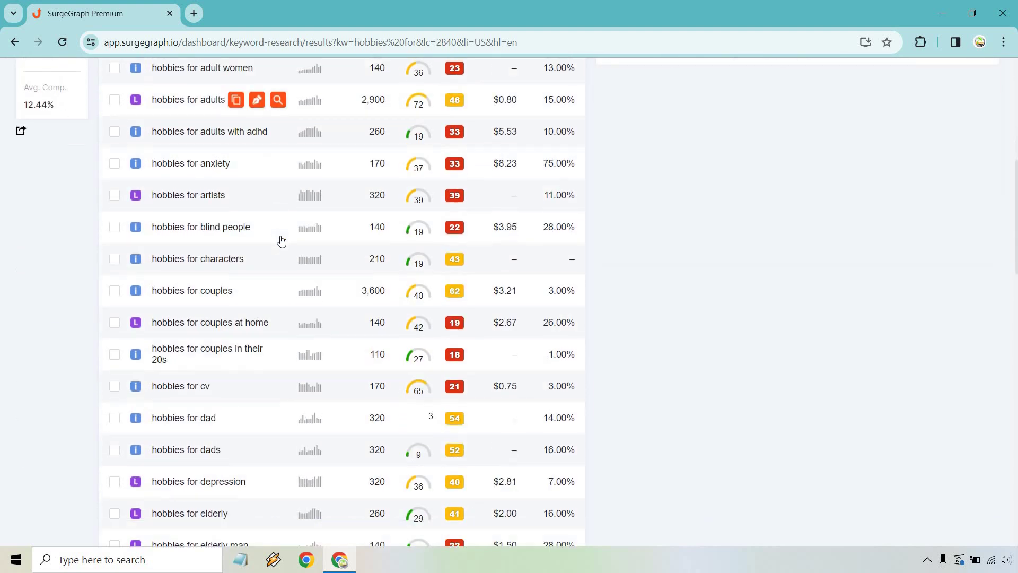
pyautogui.scroll(-5, 278, 237)
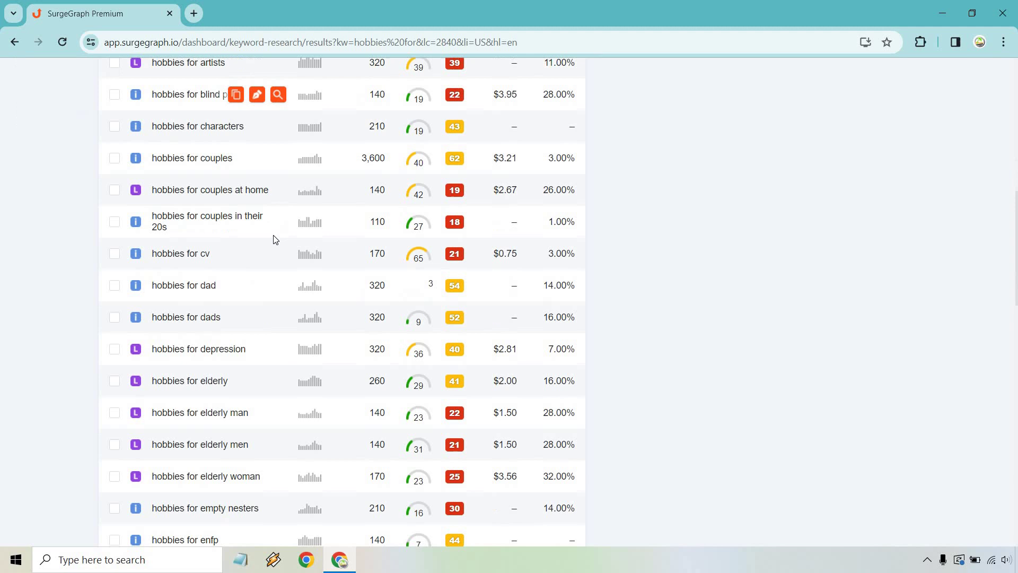
pyautogui.scroll(-3, 275, 240)
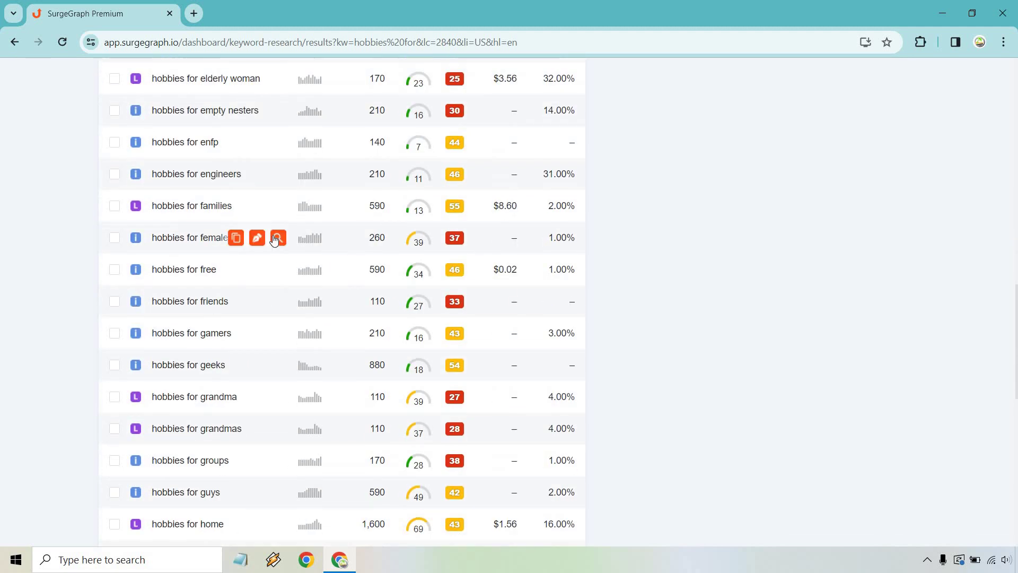
pyautogui.scroll(-1, 274, 240)
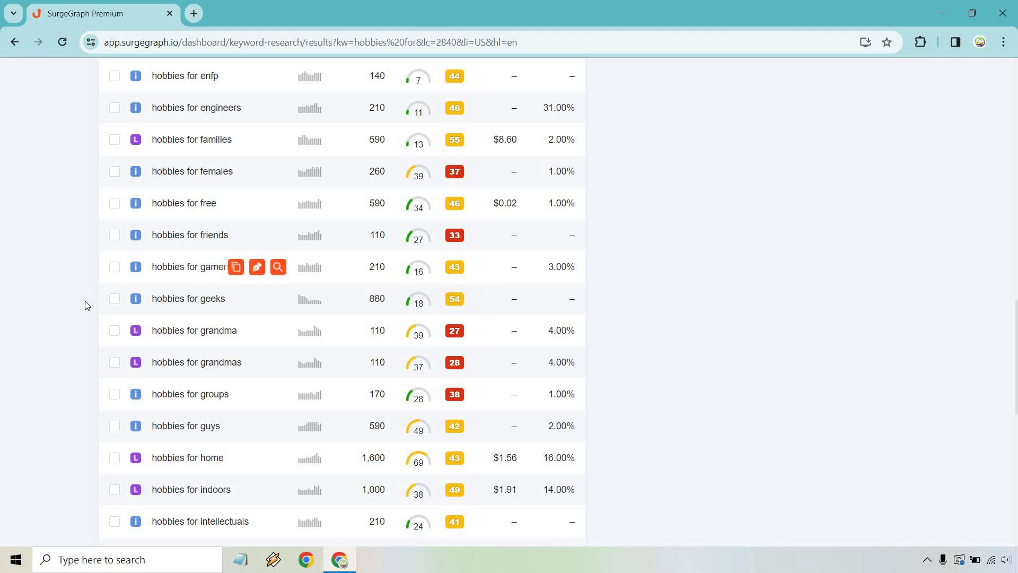
pyautogui.click(115, 298)
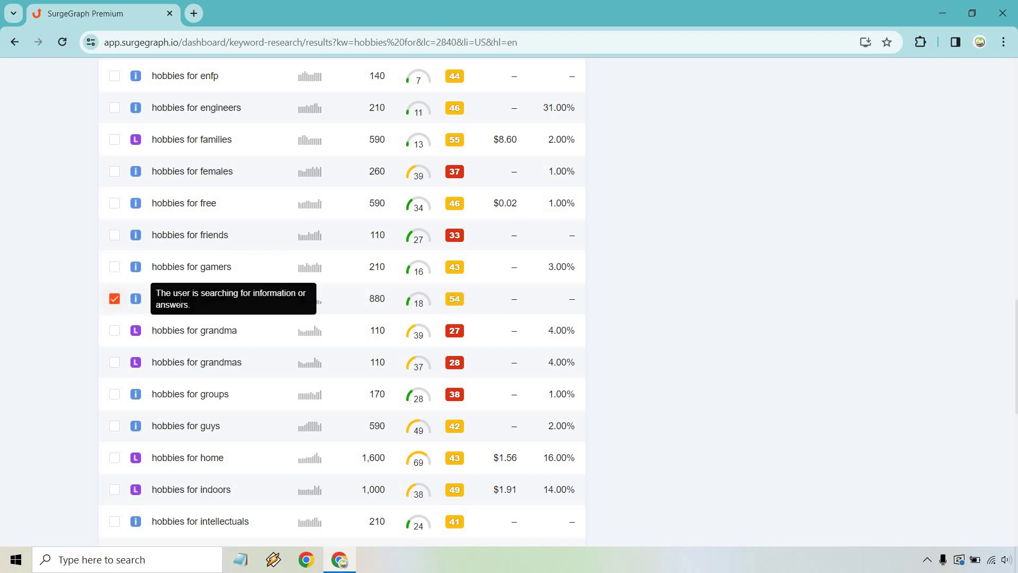
pyautogui.moveTo(239, 297)
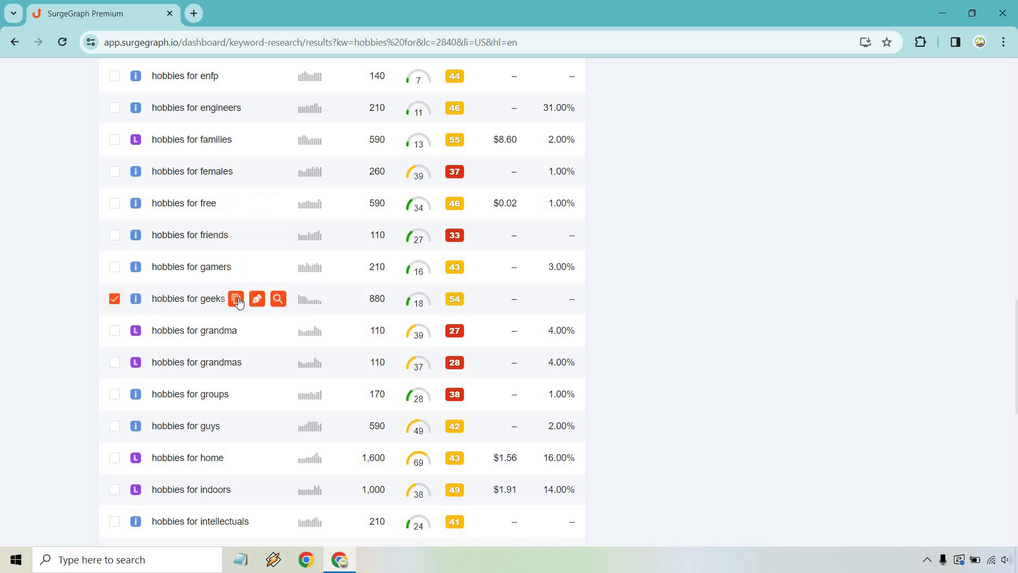
# - Research 'hobbies for geeks' as a new seed, yielding 98 keywords with SERP analysis
pyautogui.click(278, 300)
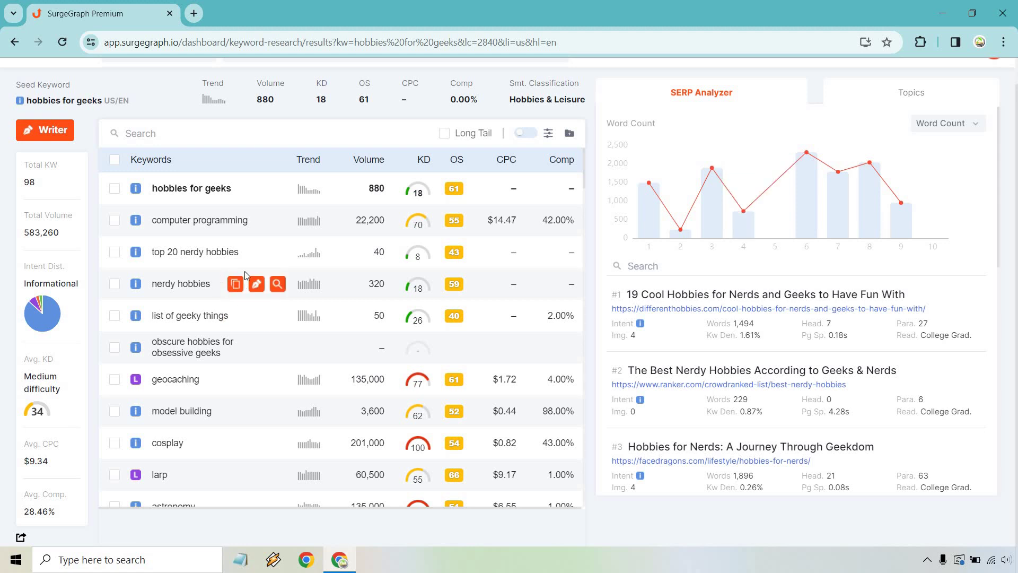
pyautogui.scroll(-4, 244, 272)
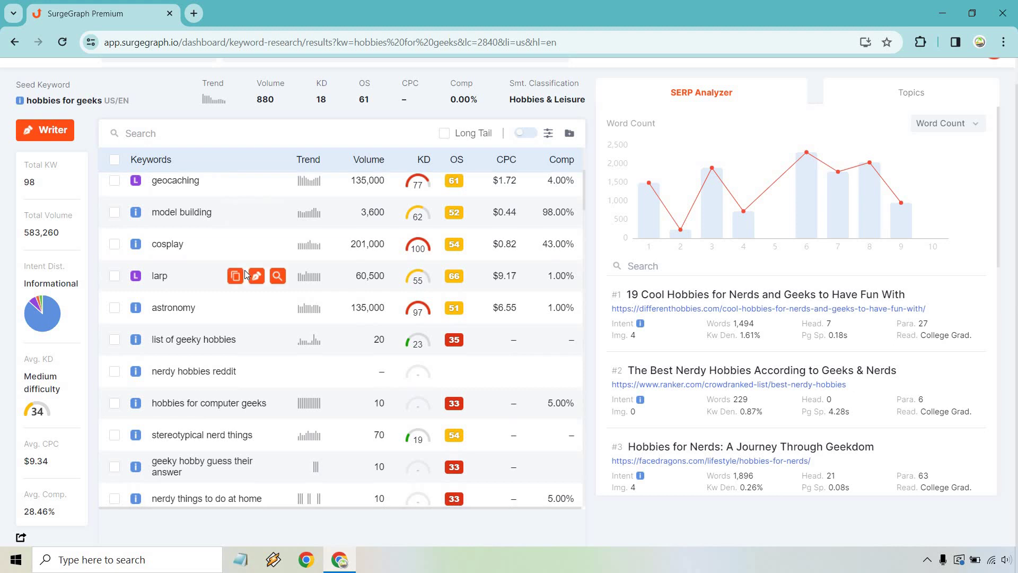
pyautogui.scroll(-5, 244, 270)
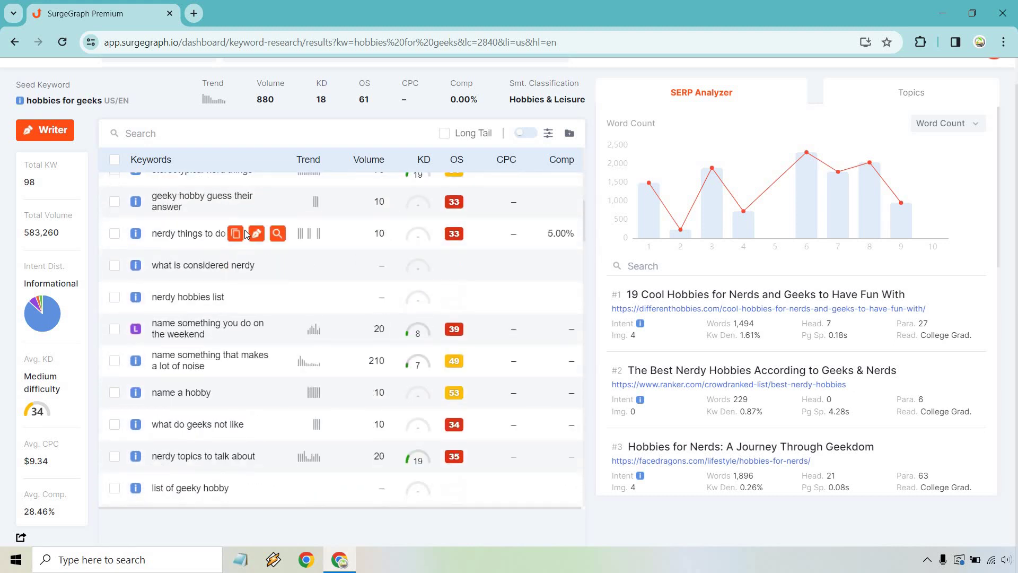
pyautogui.scroll(-3, 276, 281)
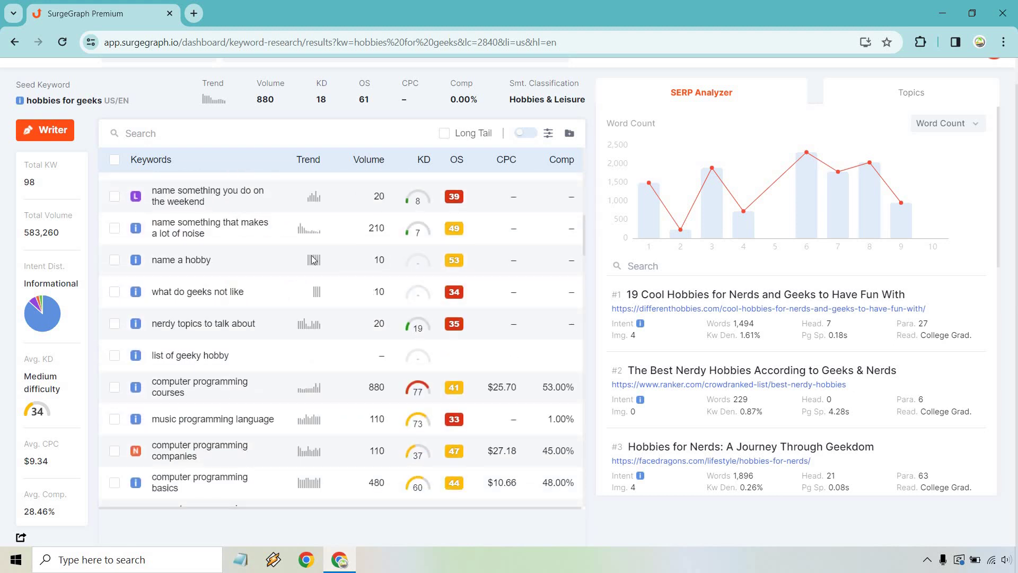
pyautogui.scroll(-7, 313, 260)
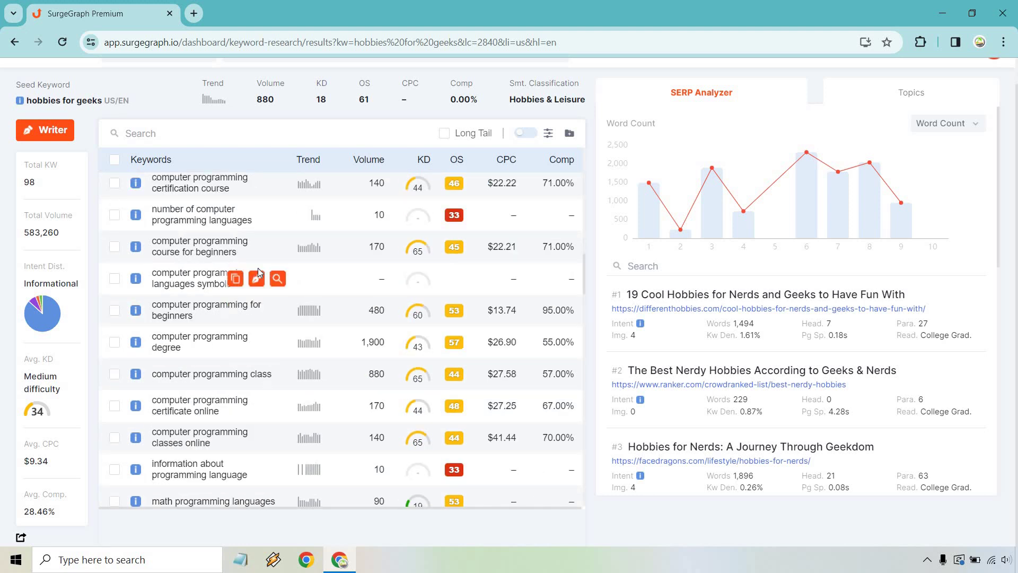
pyautogui.scroll(-5, 294, 313)
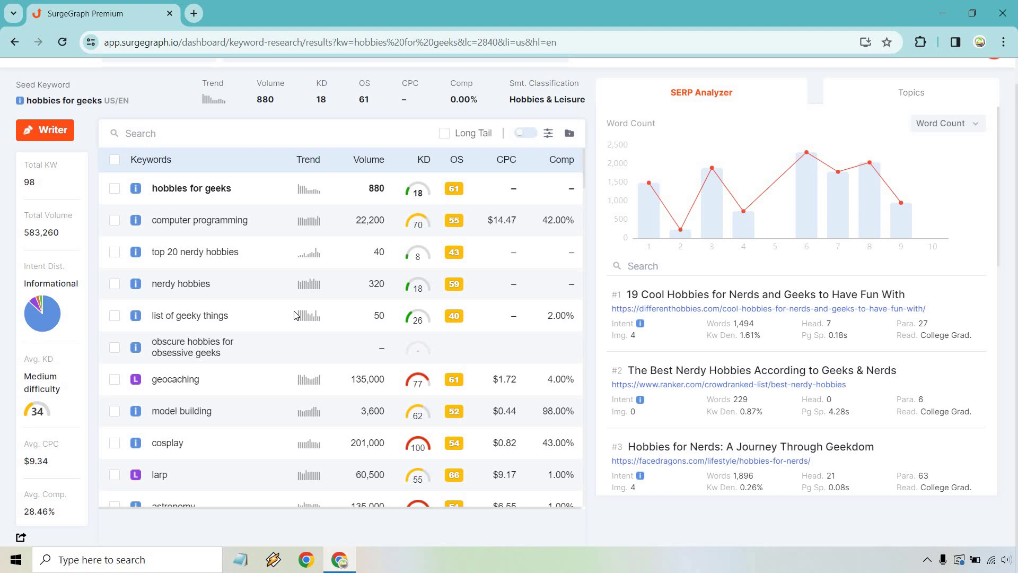
pyautogui.moveTo(228, 190)
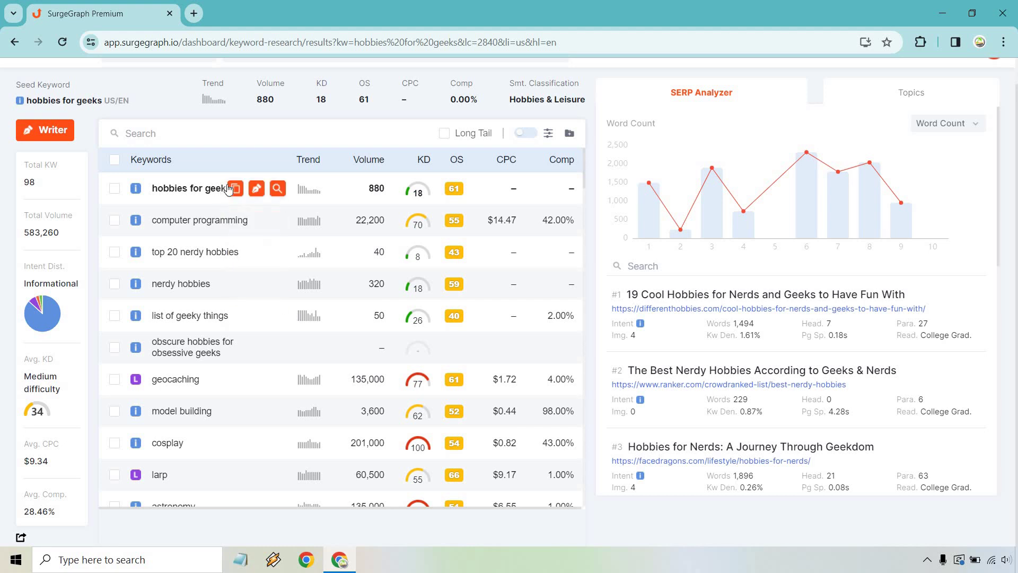
# - Create a Content Writer document for 'hobbies for geeks' and view its suggested outline
pyautogui.click(257, 189)
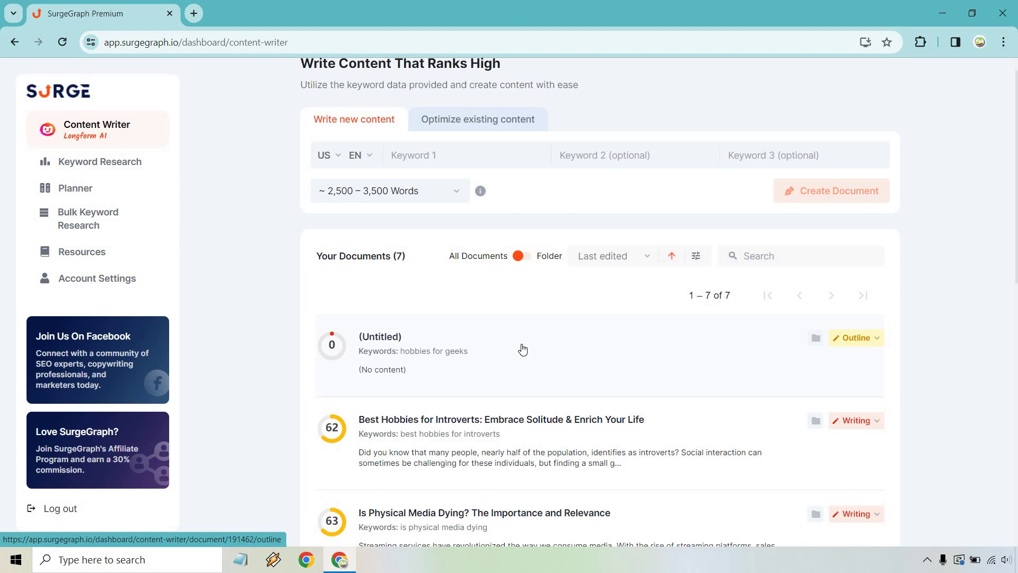
pyautogui.click(381, 339)
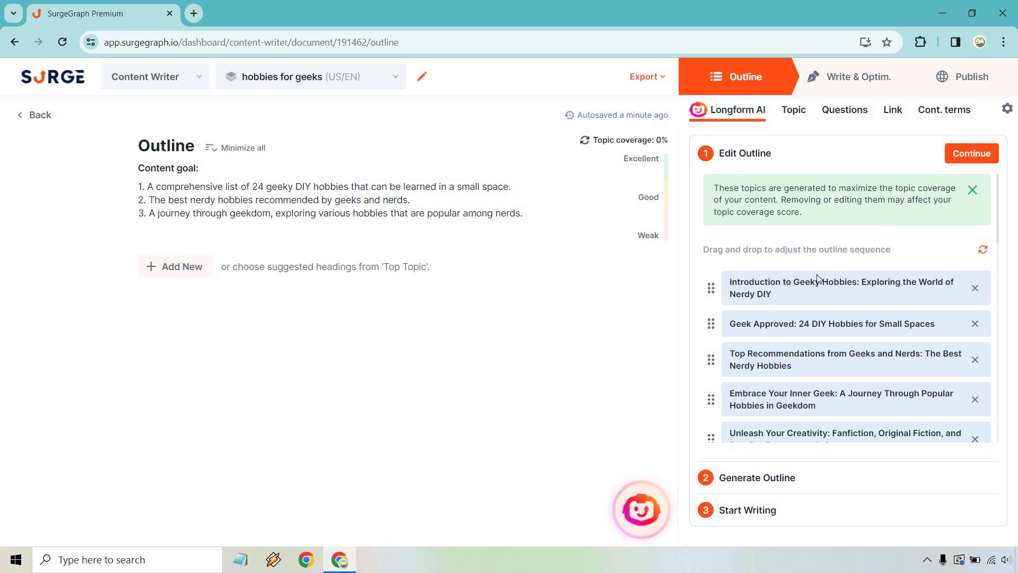
pyautogui.scroll(-1, 816, 275)
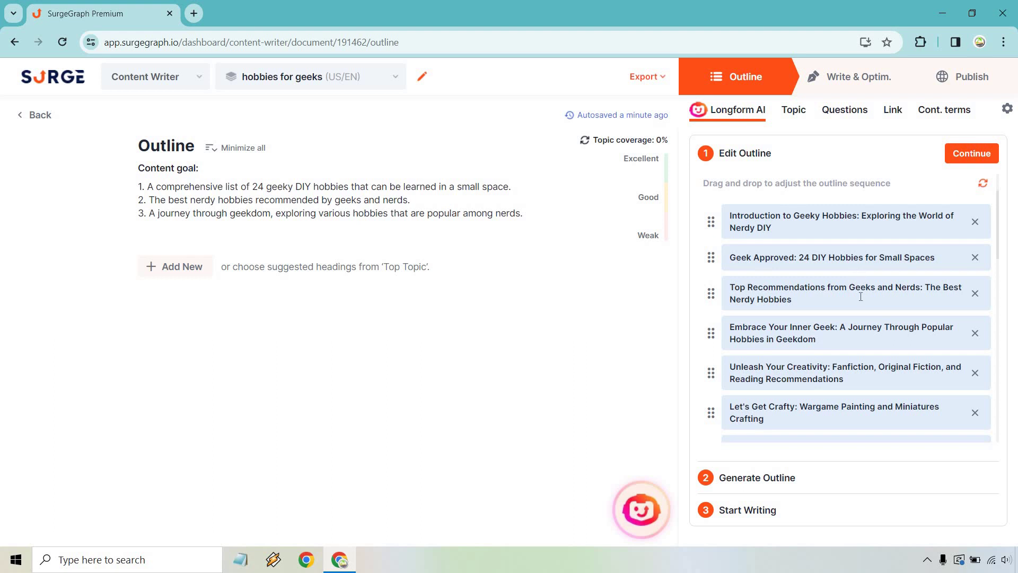
pyautogui.scroll(-1, 850, 319)
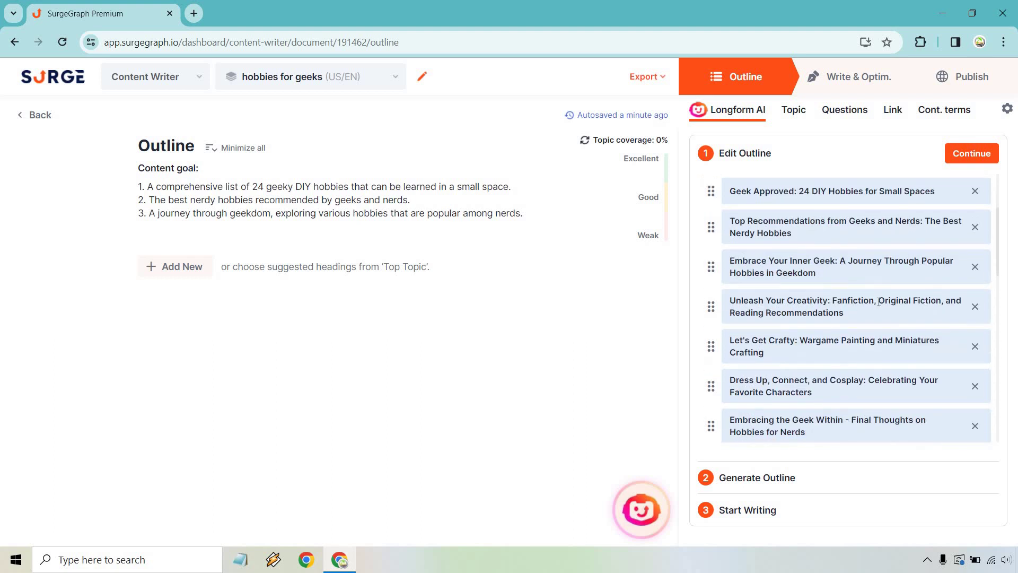
pyautogui.scroll(-1, 879, 302)
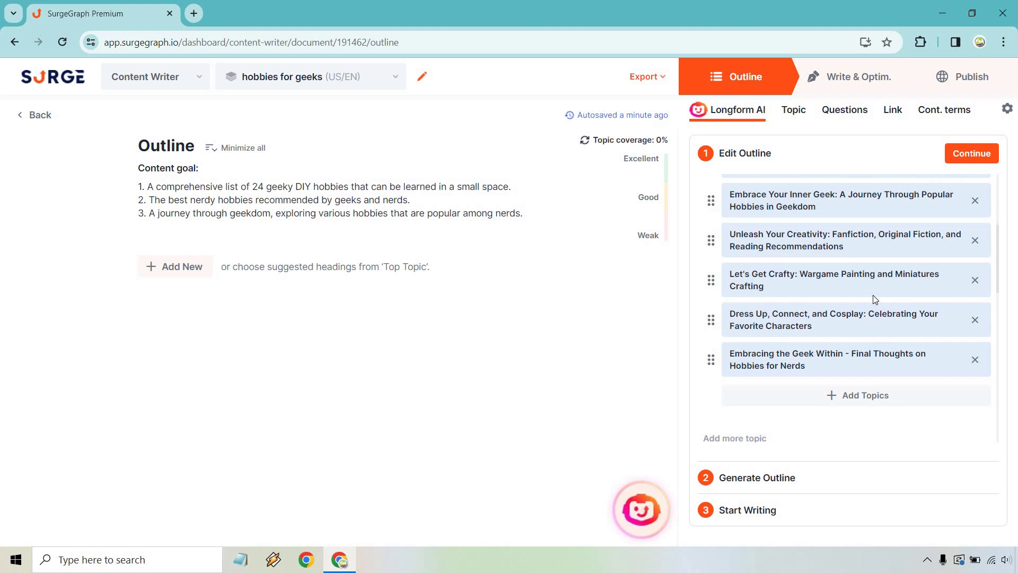
pyautogui.scroll(2, 873, 297)
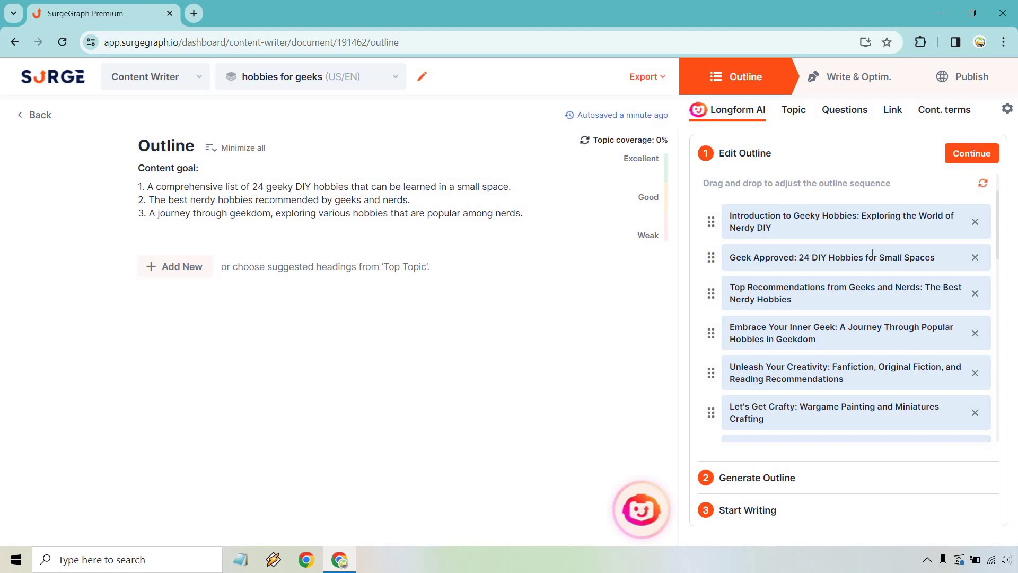
# - Add a blank topic row to the outline, then delete it
pyautogui.scroll(-2, 870, 251)
pyautogui.scroll(-1, 875, 257)
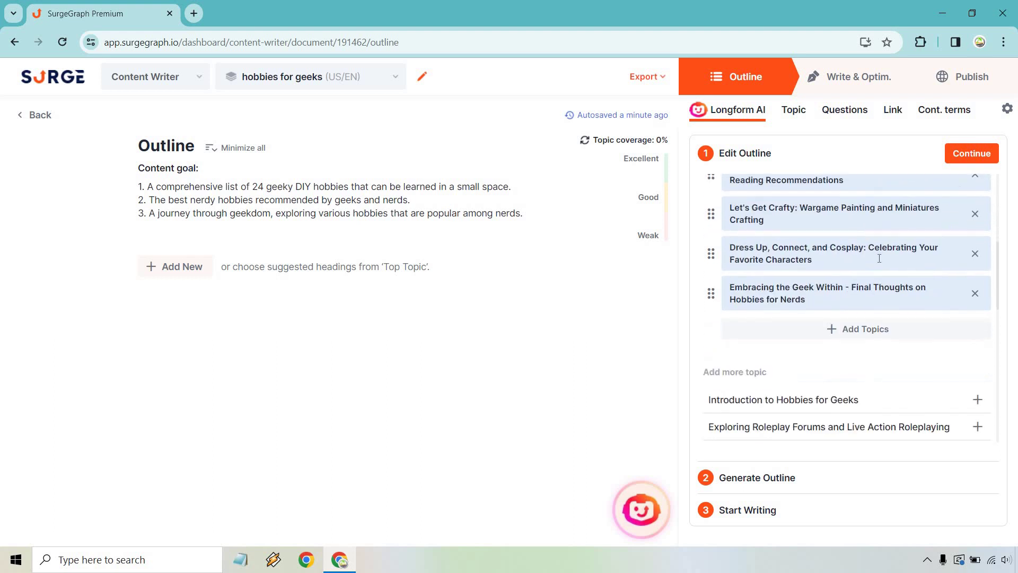
pyautogui.click(868, 330)
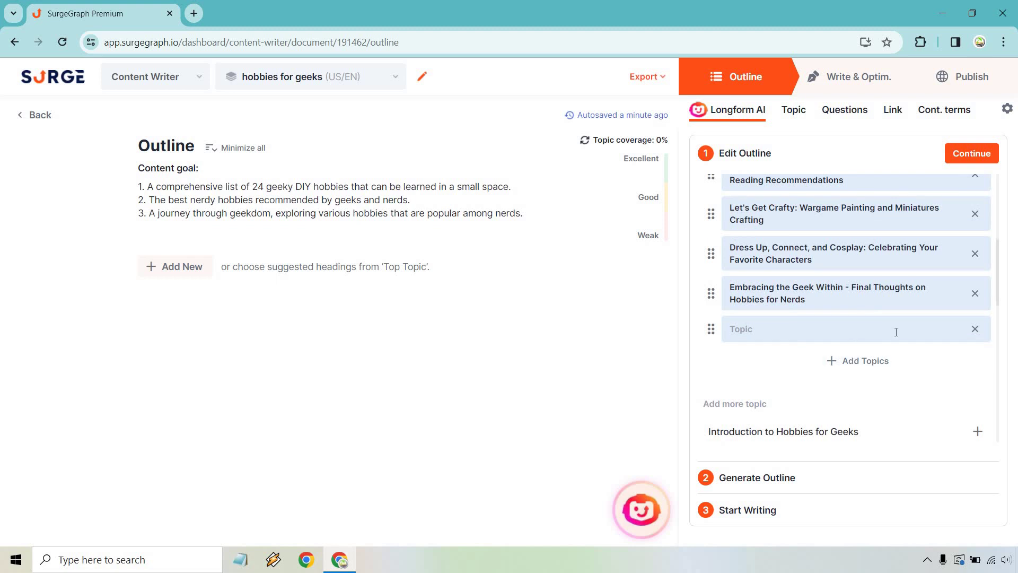
pyautogui.click(745, 330)
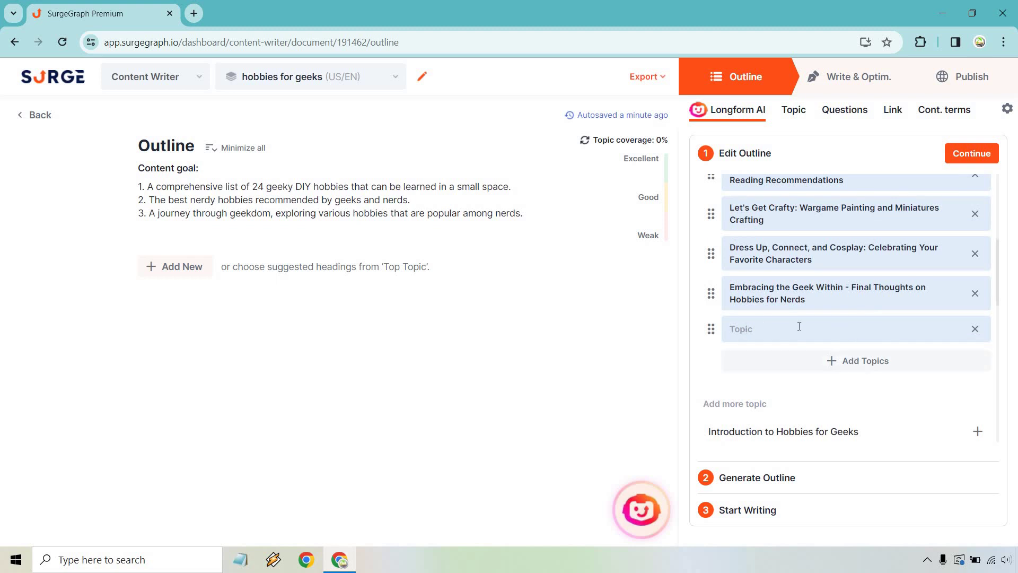
pyautogui.click(975, 329)
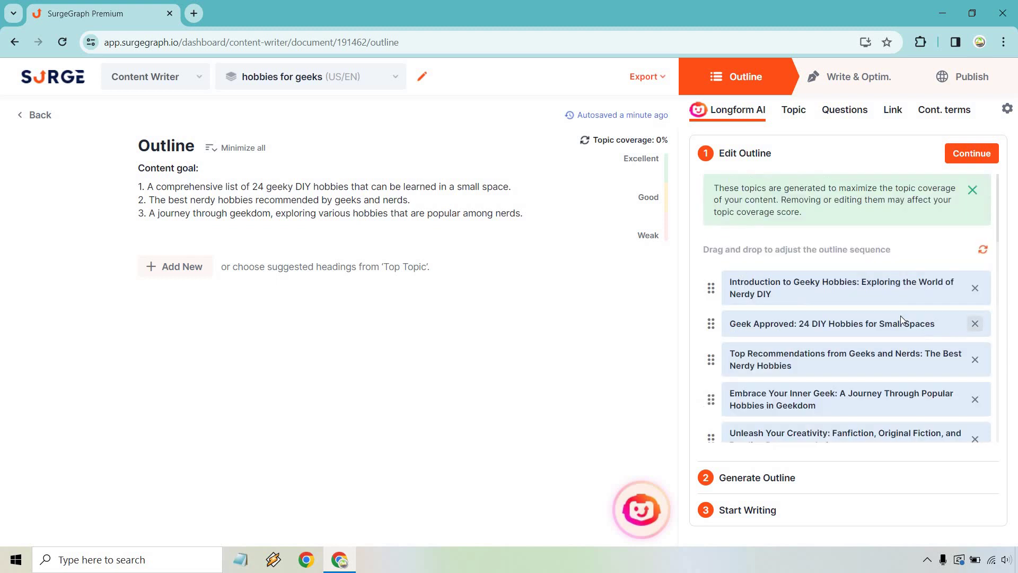
# - Review the eight remaining outline headings, including the cosplay and wargame painting sections
pyautogui.scroll(-2, 895, 302)
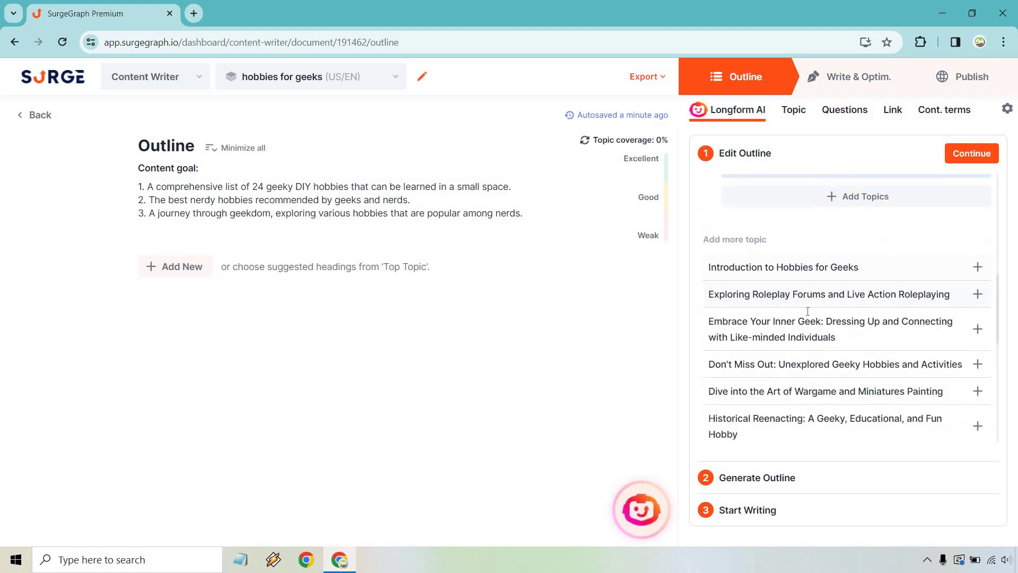
pyautogui.scroll(-1, 854, 283)
pyautogui.scroll(-5, 860, 285)
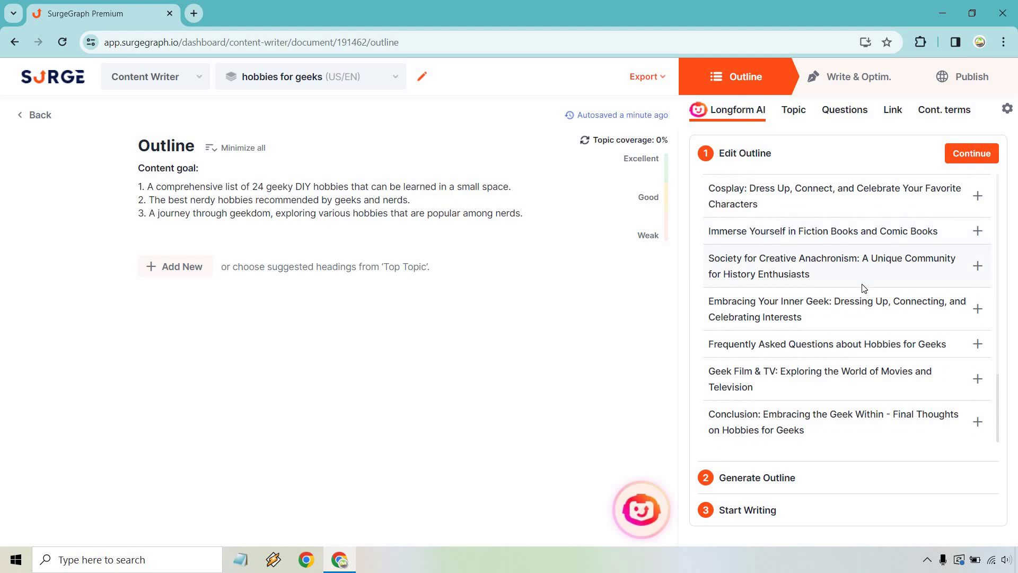
pyautogui.scroll(5, 870, 294)
pyautogui.scroll(2, 872, 302)
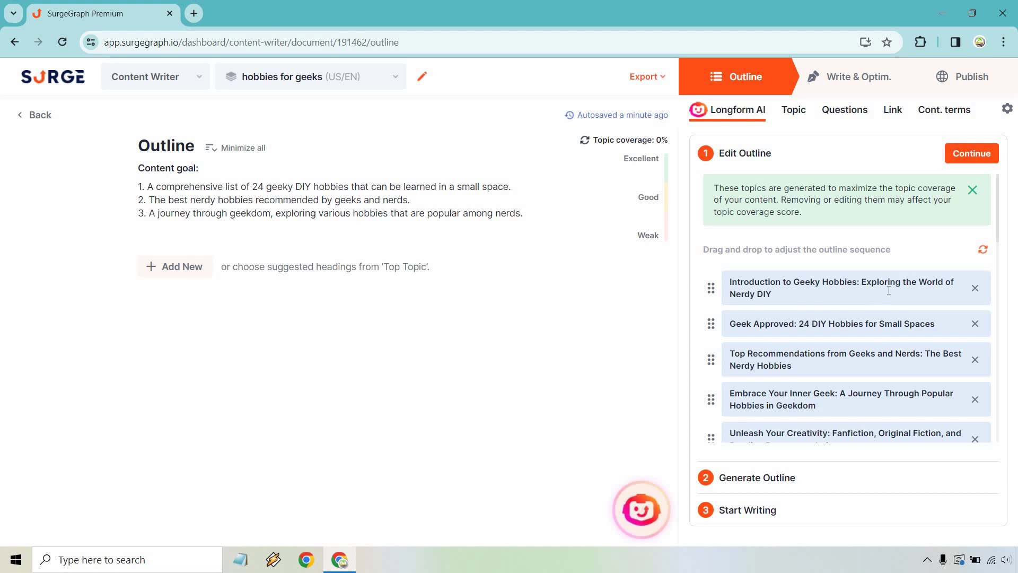
pyautogui.scroll(-1, 889, 290)
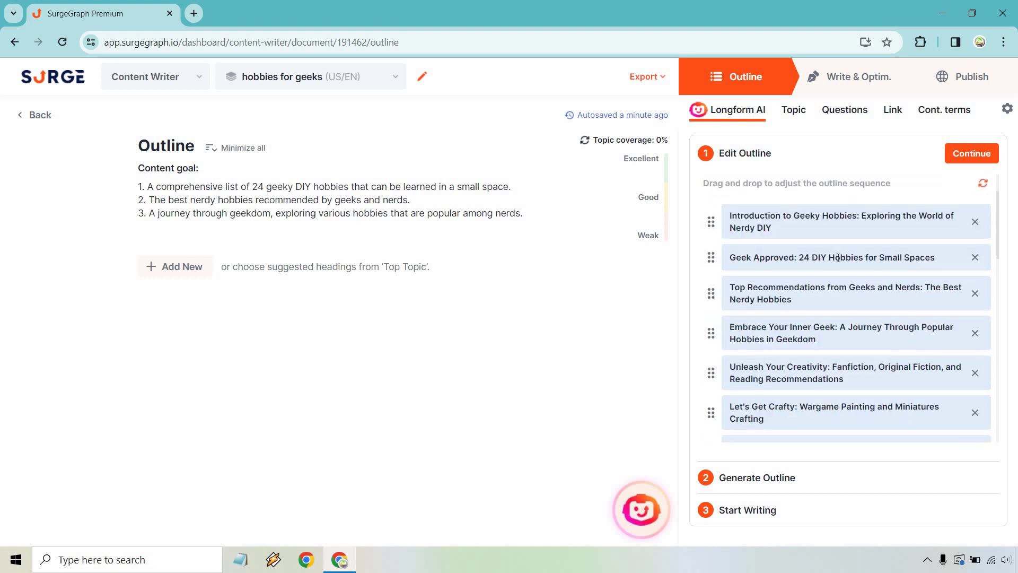
pyautogui.scroll(-1, 862, 275)
pyautogui.scroll(2, 865, 297)
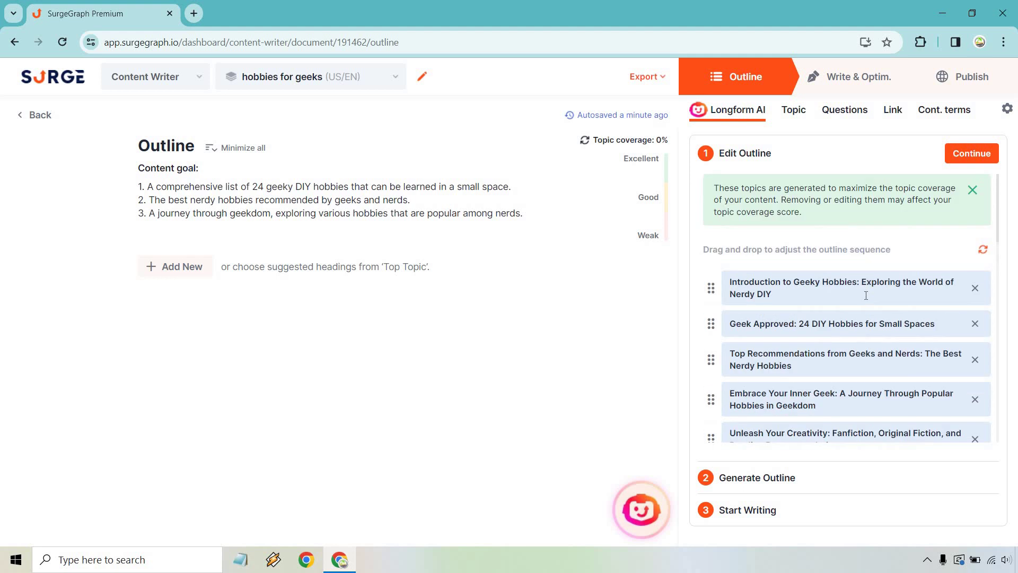
pyautogui.scroll(-3, 866, 296)
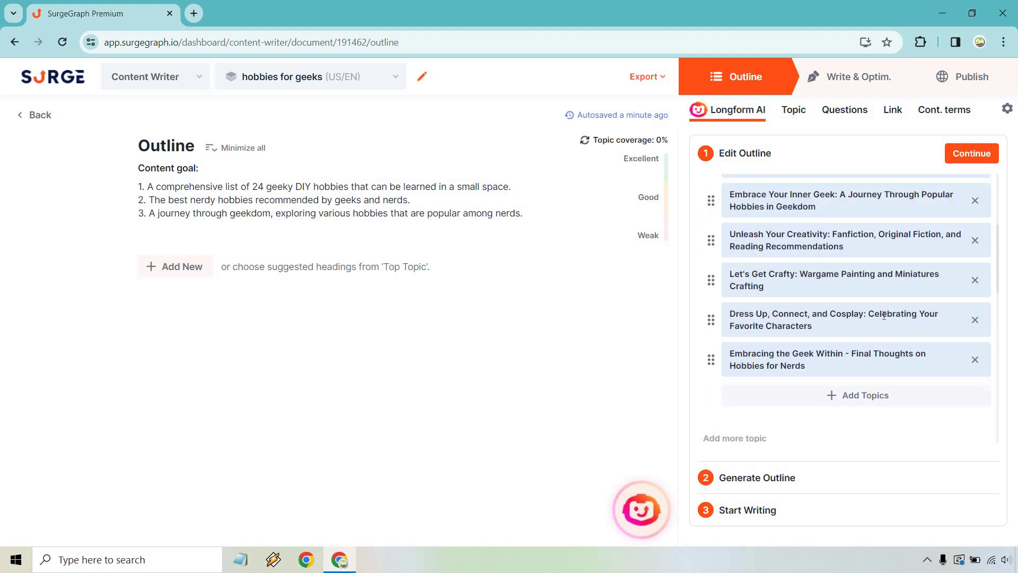
# - Confirm the topics and generate the outline with the suggested ~2,500 – 3,500 word target length
pyautogui.scroll(3, 891, 303)
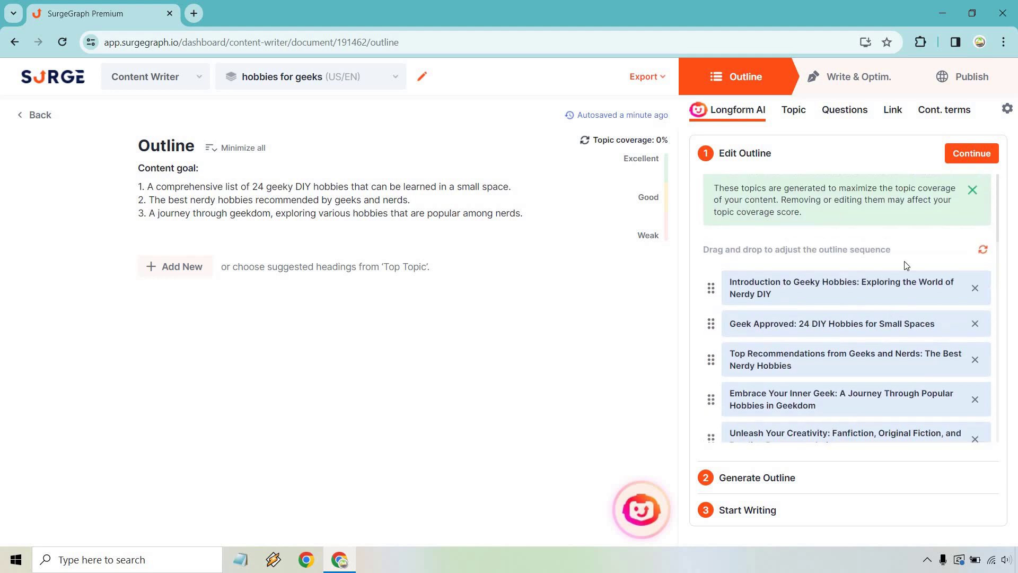
pyautogui.click(964, 155)
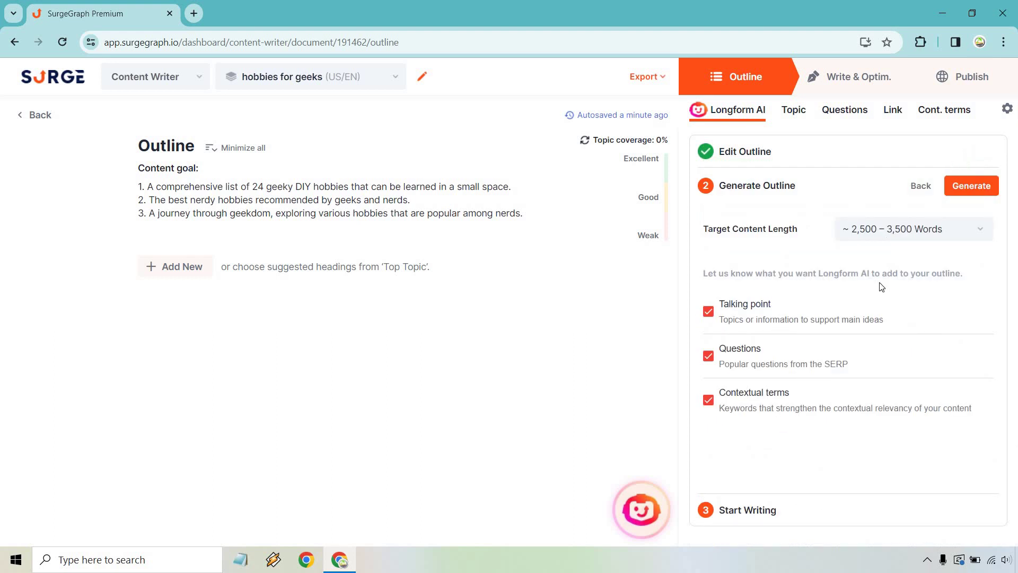
pyautogui.click(894, 232)
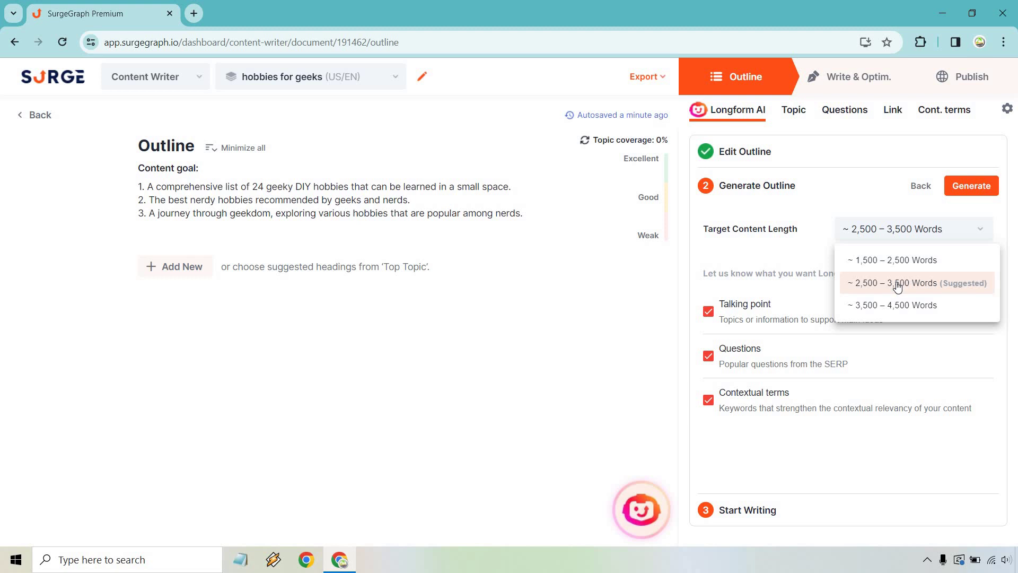
pyautogui.click(898, 286)
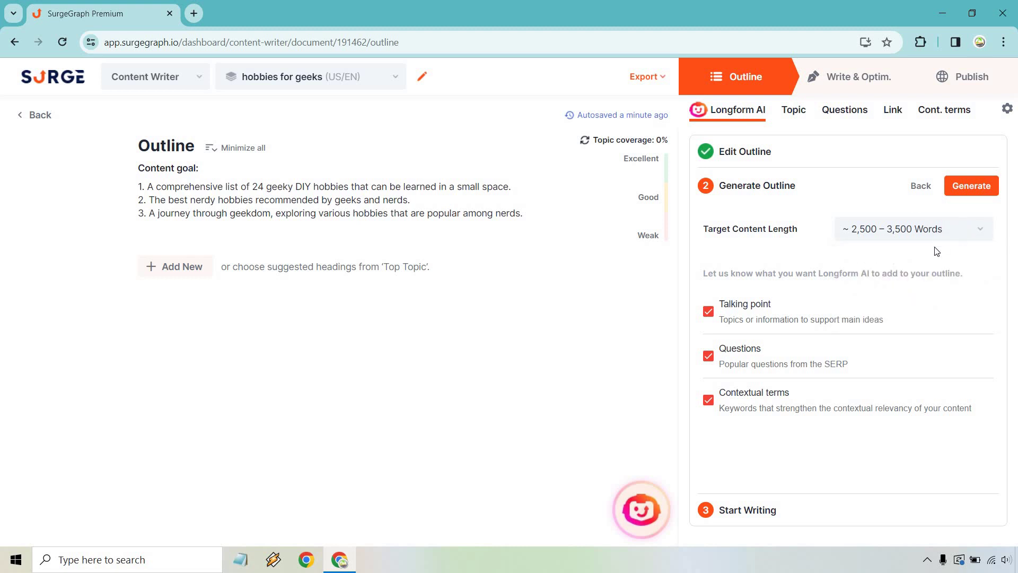
pyautogui.click(928, 234)
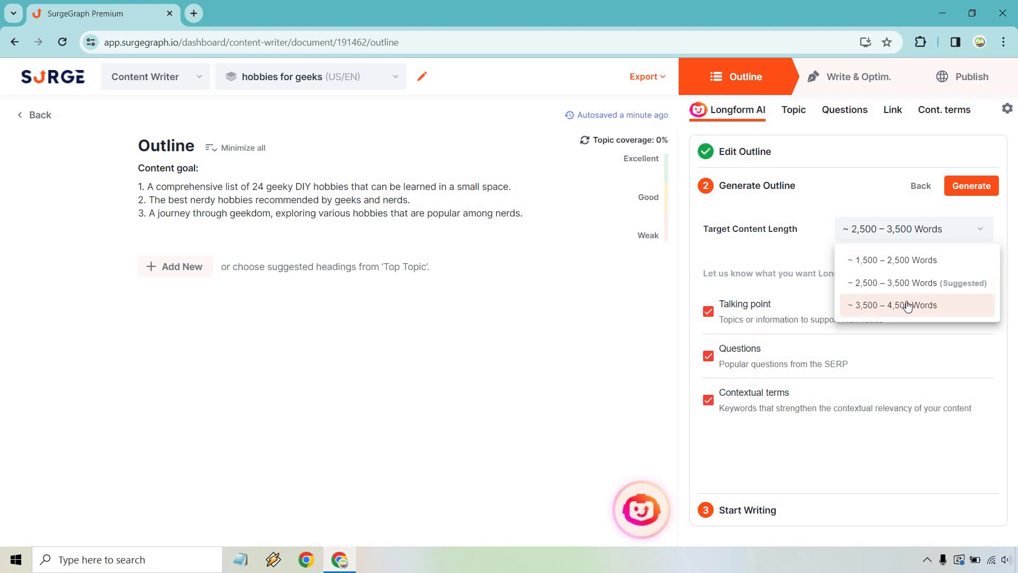
pyautogui.click(903, 285)
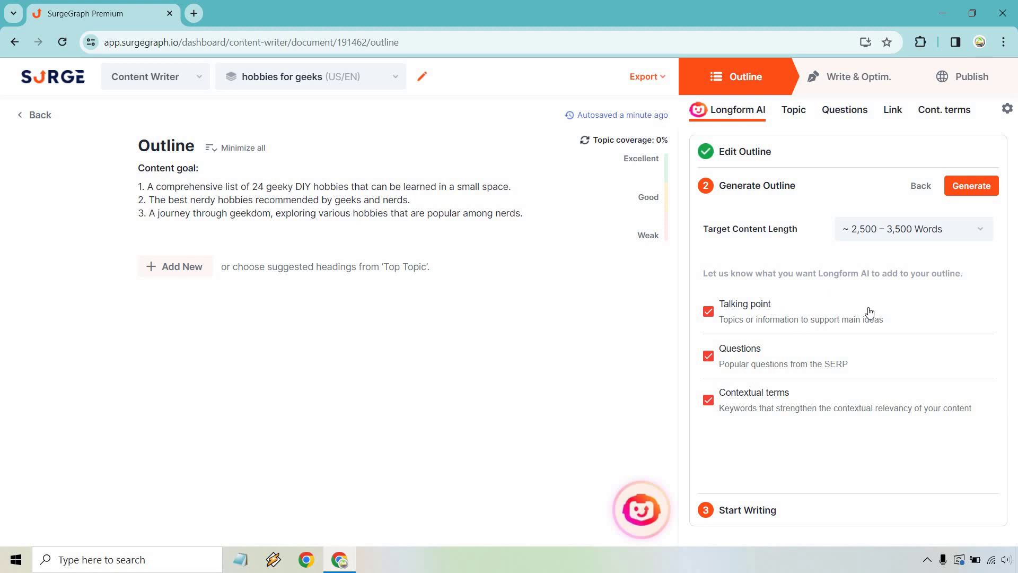
pyautogui.click(978, 187)
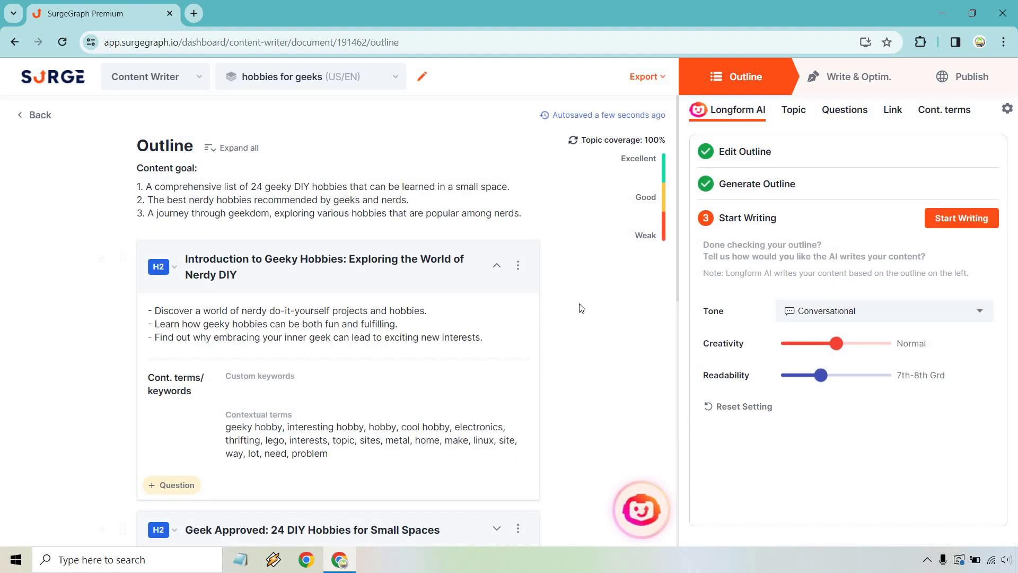
# - Expand the Geek Approved section to read its talking points, then collapse it
pyautogui.scroll(-1, 583, 298)
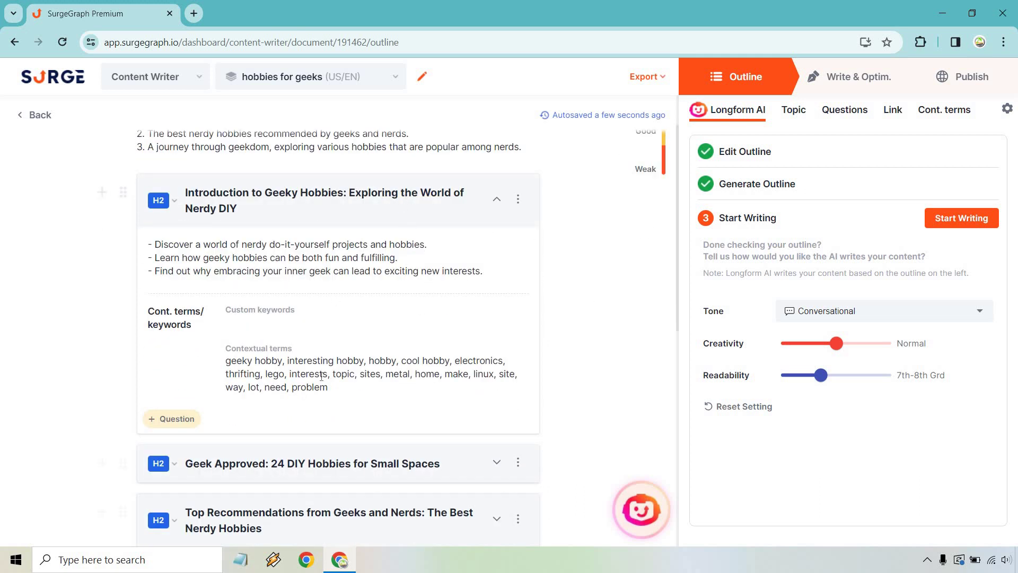
pyautogui.scroll(-2, 325, 328)
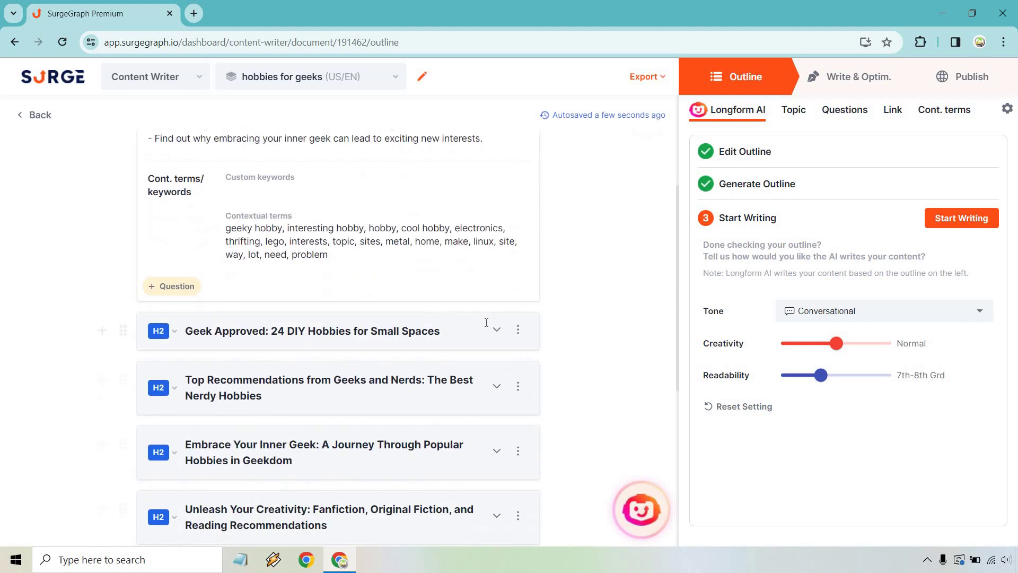
pyautogui.click(496, 329)
pyautogui.scroll(-1, 587, 310)
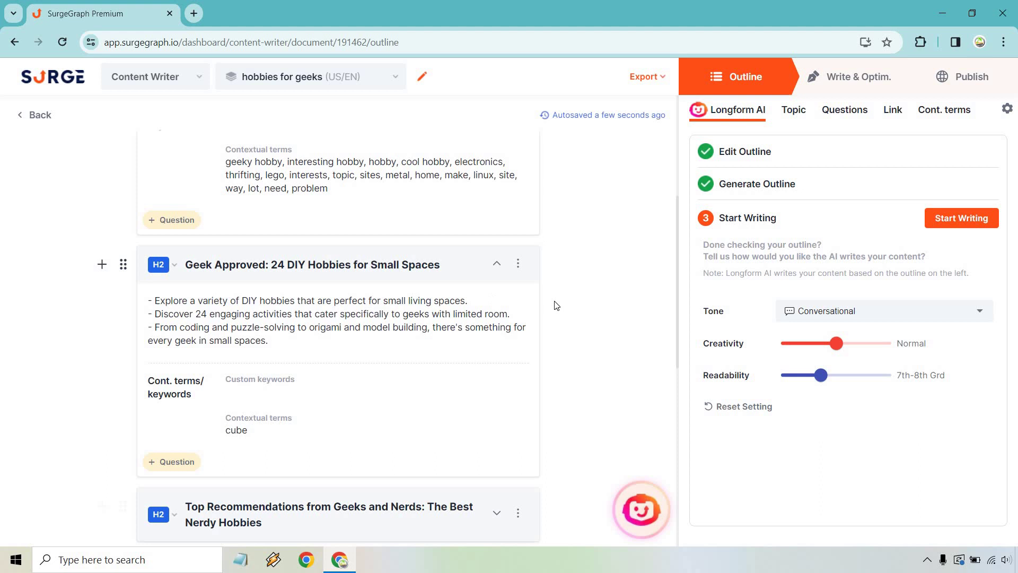
pyautogui.scroll(-1, 569, 304)
pyautogui.scroll(-1, 569, 304)
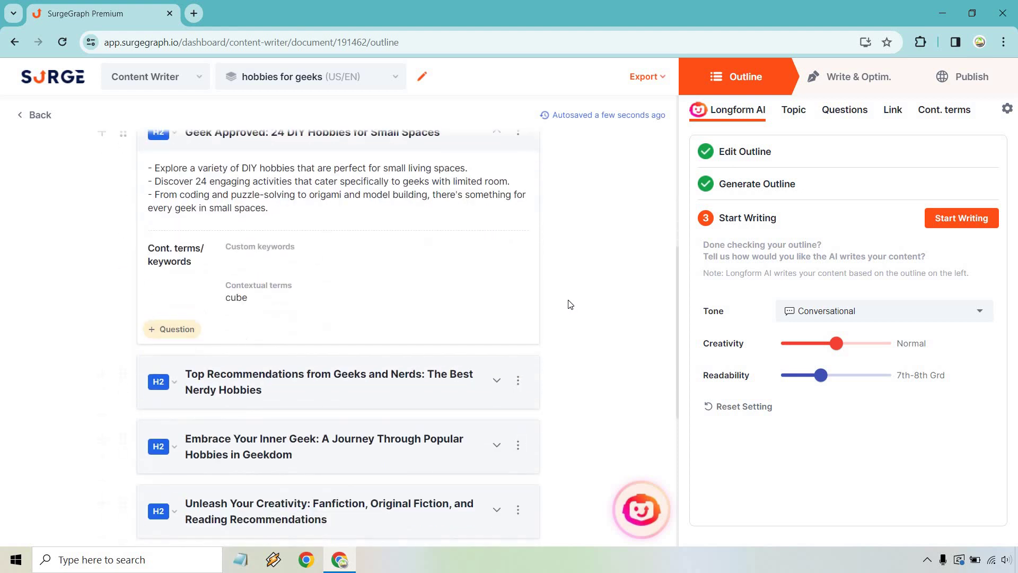
pyautogui.scroll(-1, 569, 304)
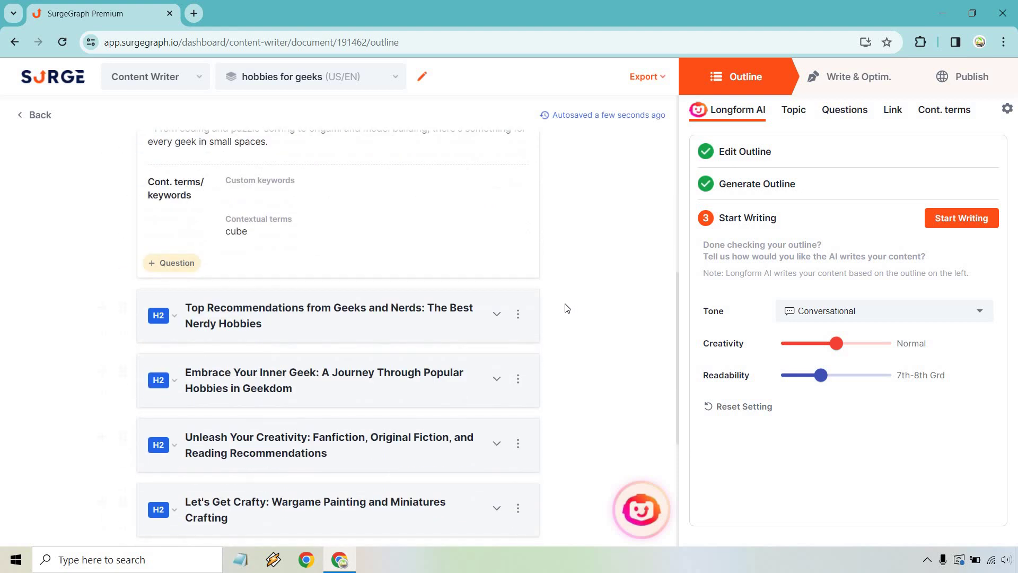
pyautogui.scroll(-4, 569, 301)
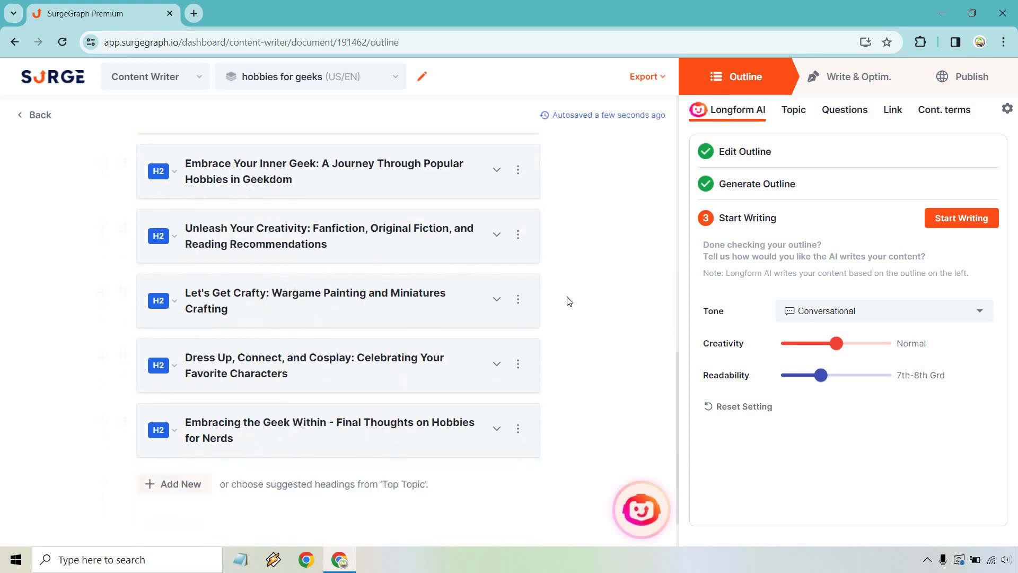
pyautogui.scroll(6, 570, 303)
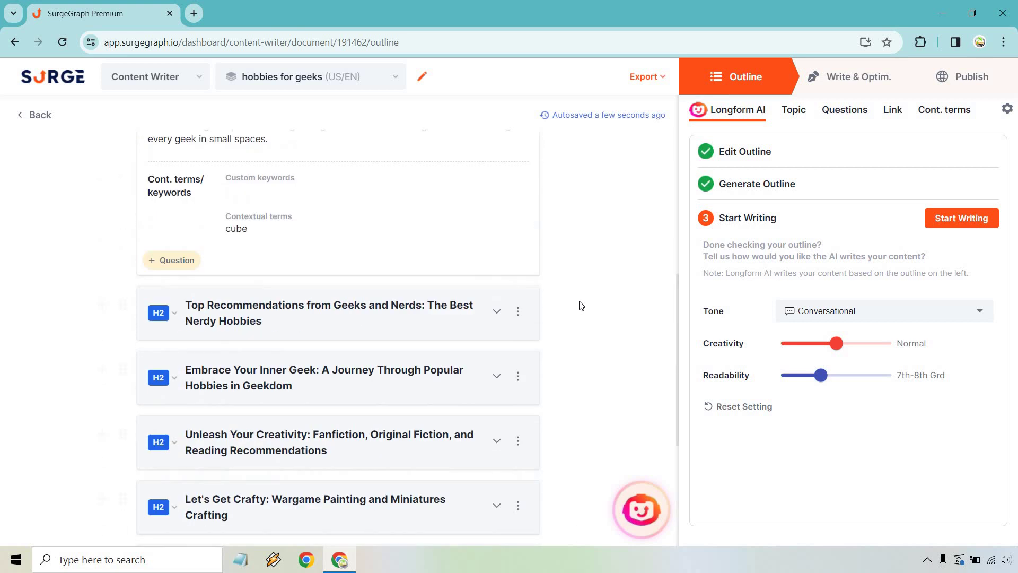
pyautogui.scroll(1, 576, 303)
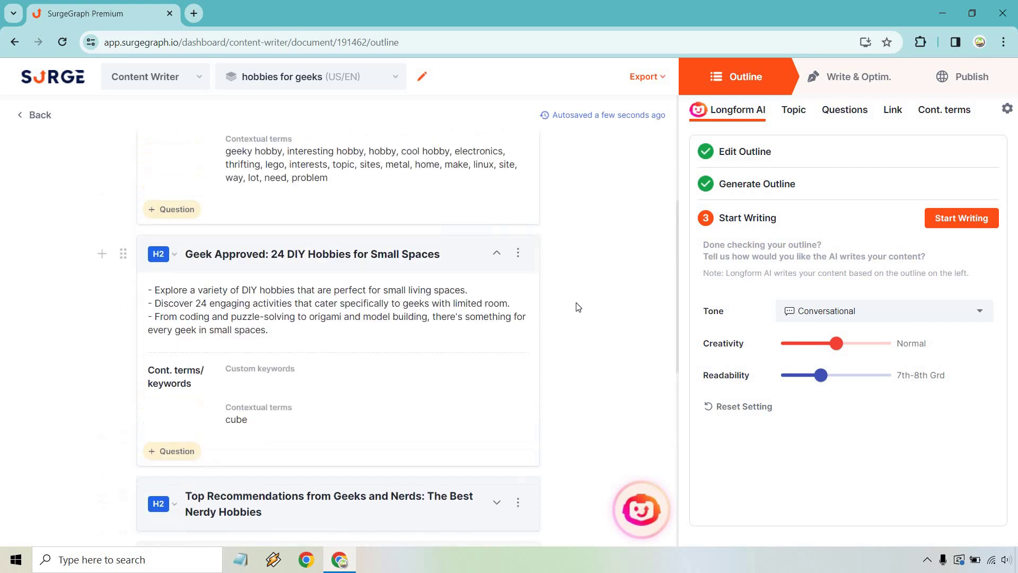
pyautogui.click(497, 262)
# - Expand the Let's Get Crafty section to read its talking points, then collapse it
pyautogui.scroll(-3, 562, 316)
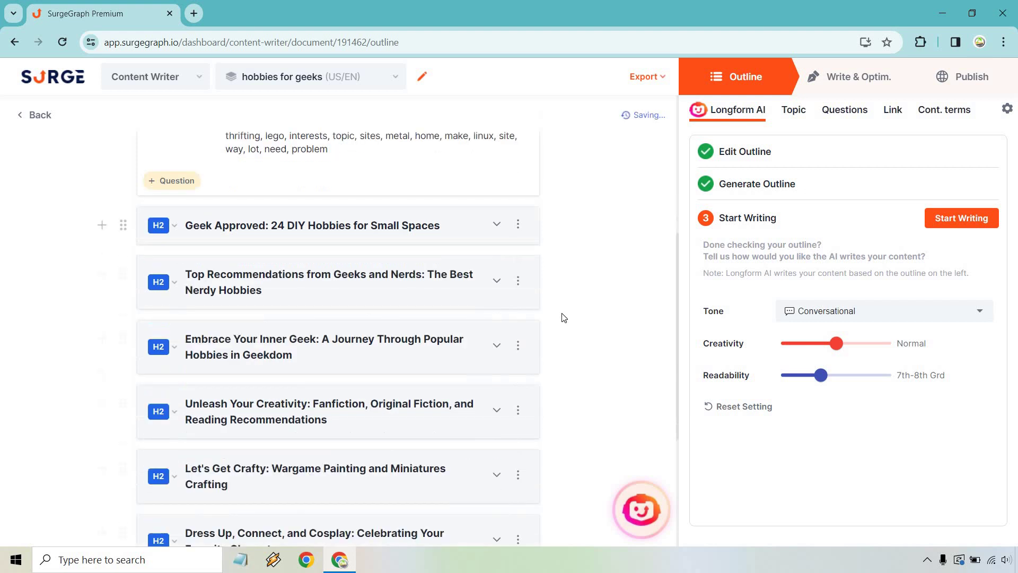
pyautogui.click(501, 315)
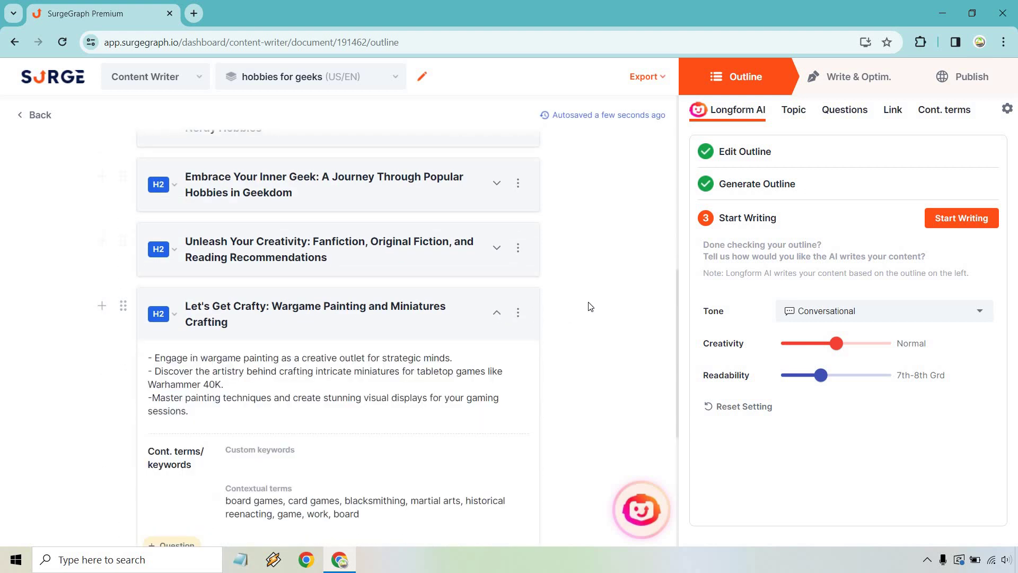
pyautogui.scroll(-2, 586, 307)
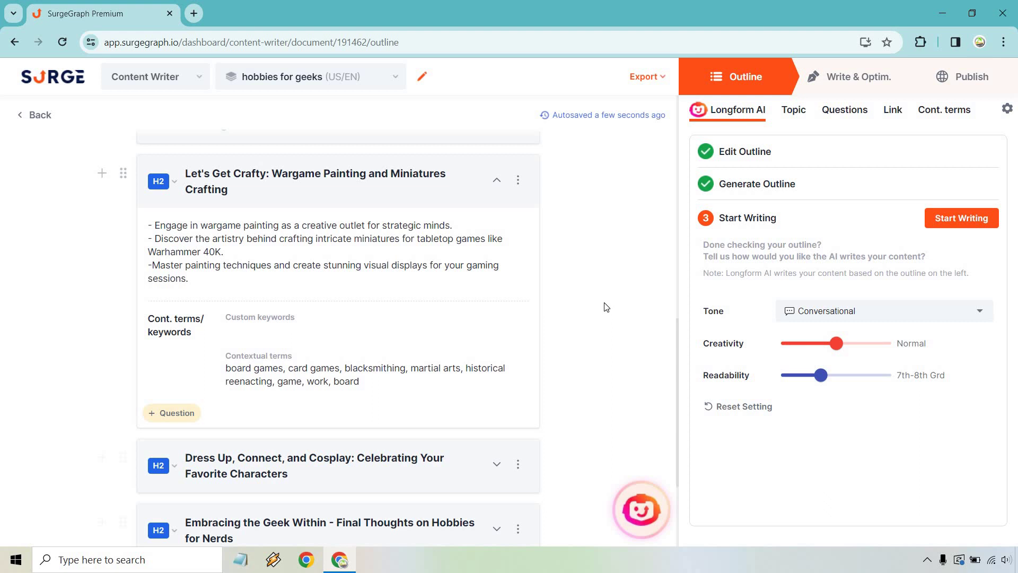
pyautogui.scroll(2, 584, 313)
pyautogui.click(499, 316)
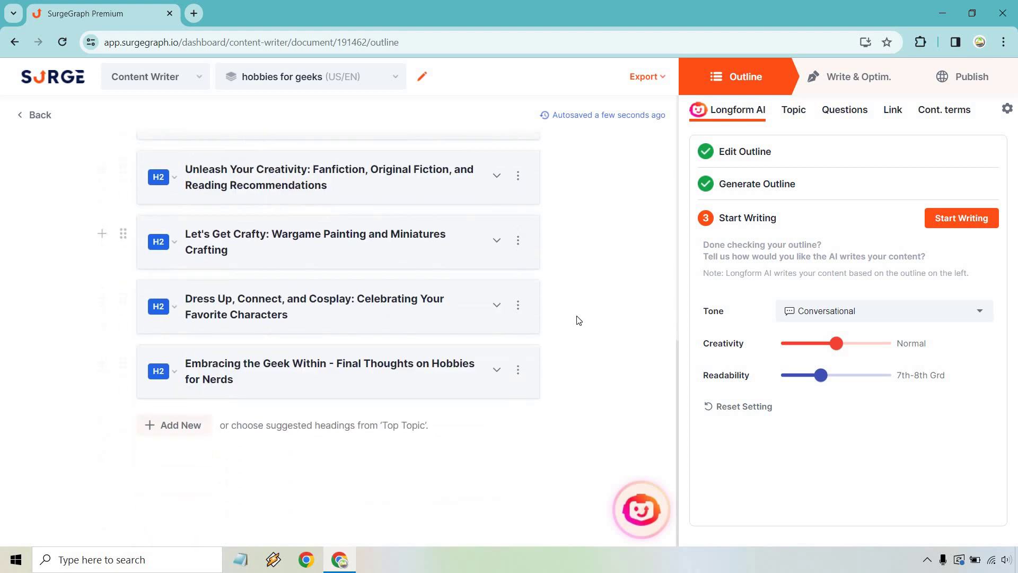
pyautogui.scroll(10, 578, 320)
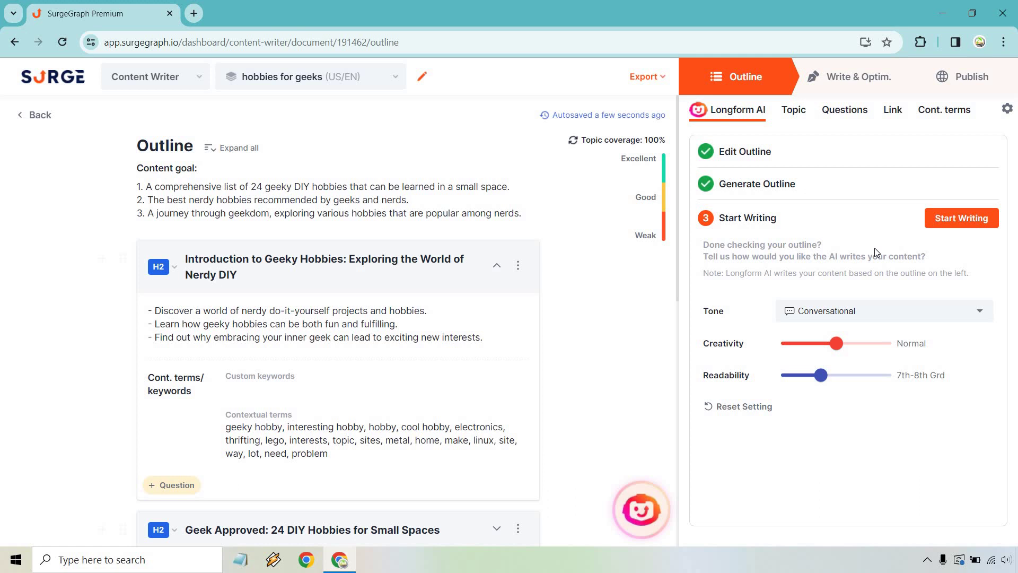
# - Keep the Conversational tone and have Longform AI write the full article from the outline
pyautogui.click(928, 313)
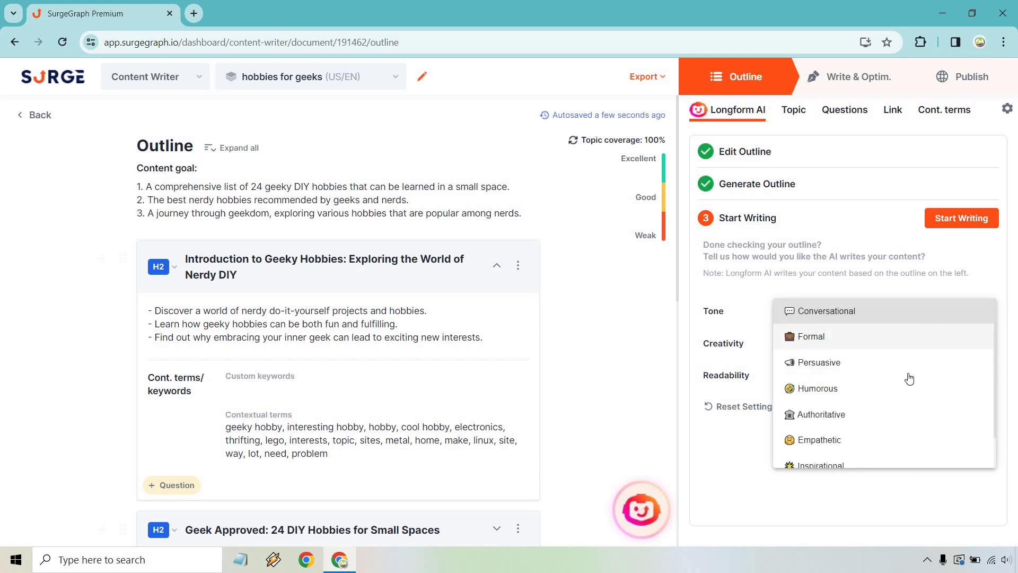
pyautogui.scroll(-1, 913, 369)
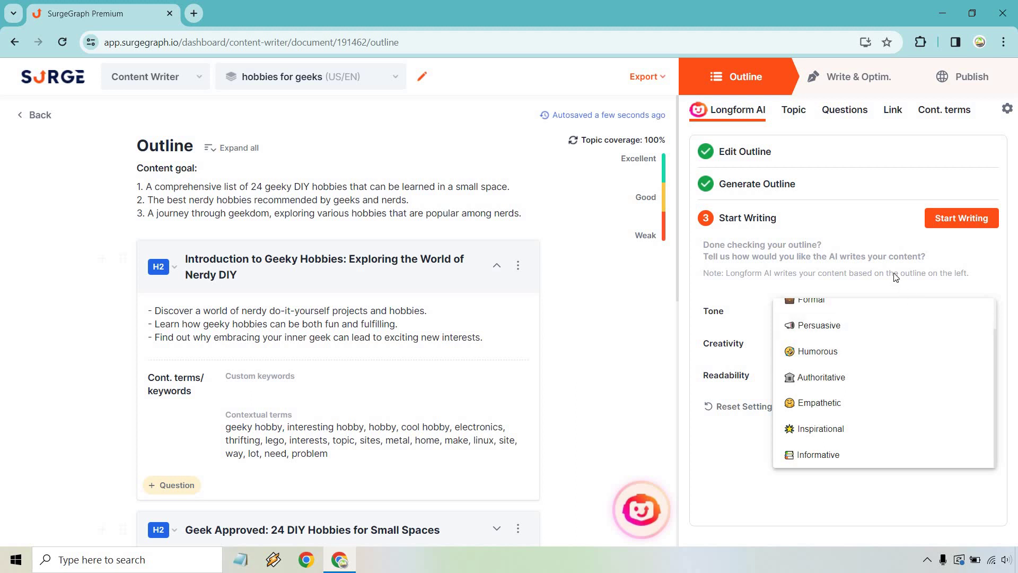
pyautogui.click(925, 277)
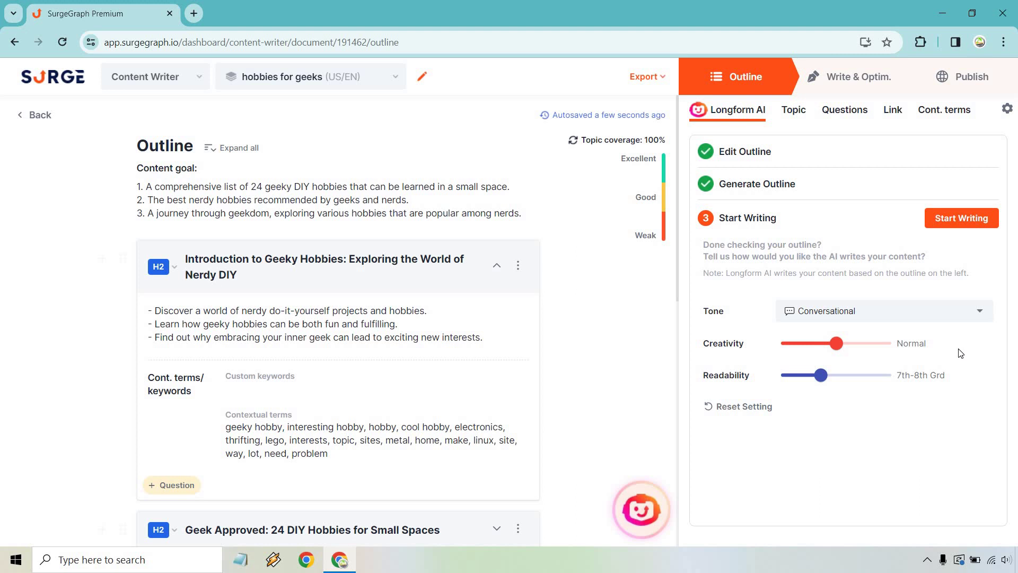
pyautogui.click(961, 219)
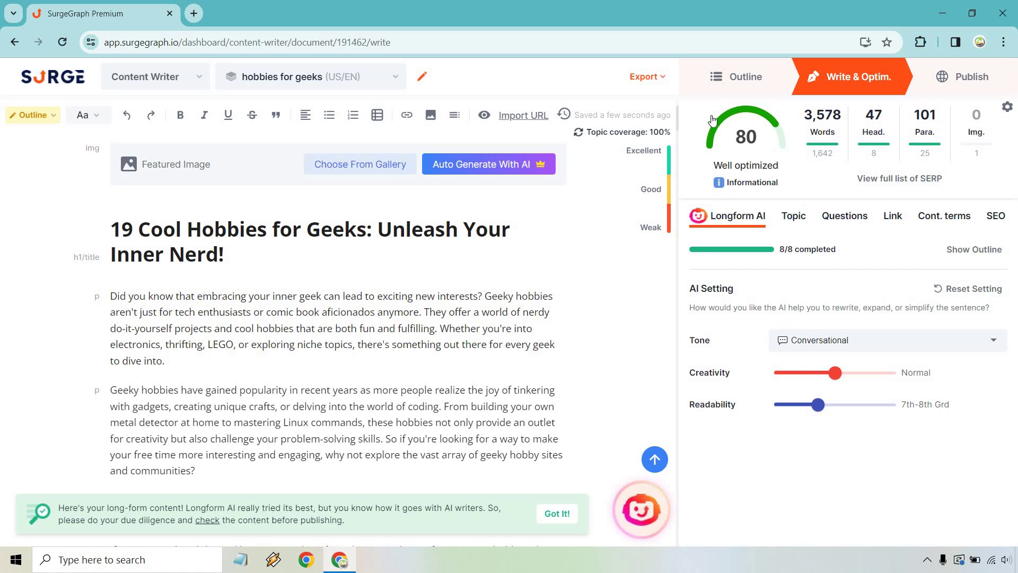
# - Change '24' to '10' in the Geek Approved H2 heading
pyautogui.moveTo(758, 124)
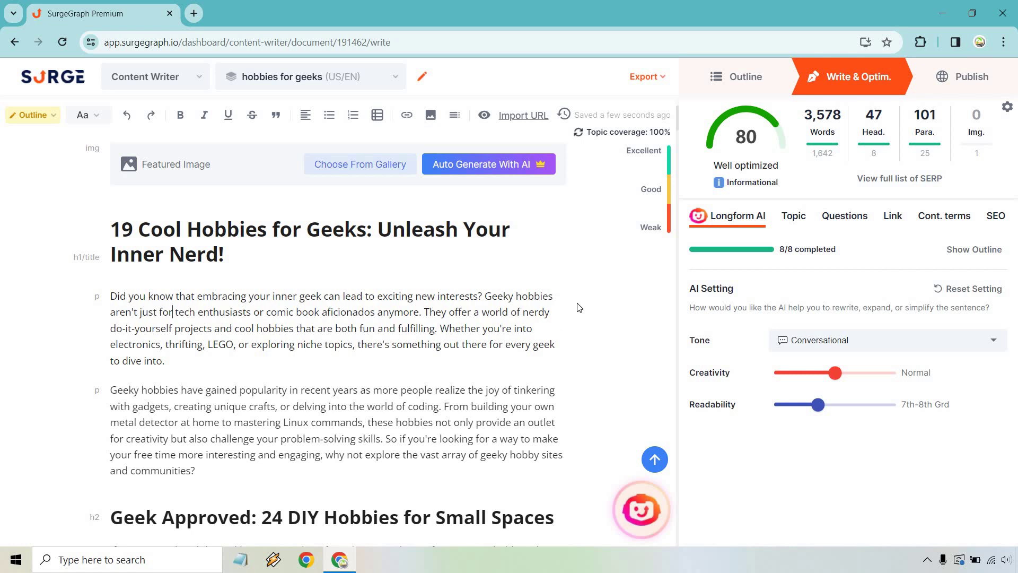
pyautogui.scroll(-15, 579, 307)
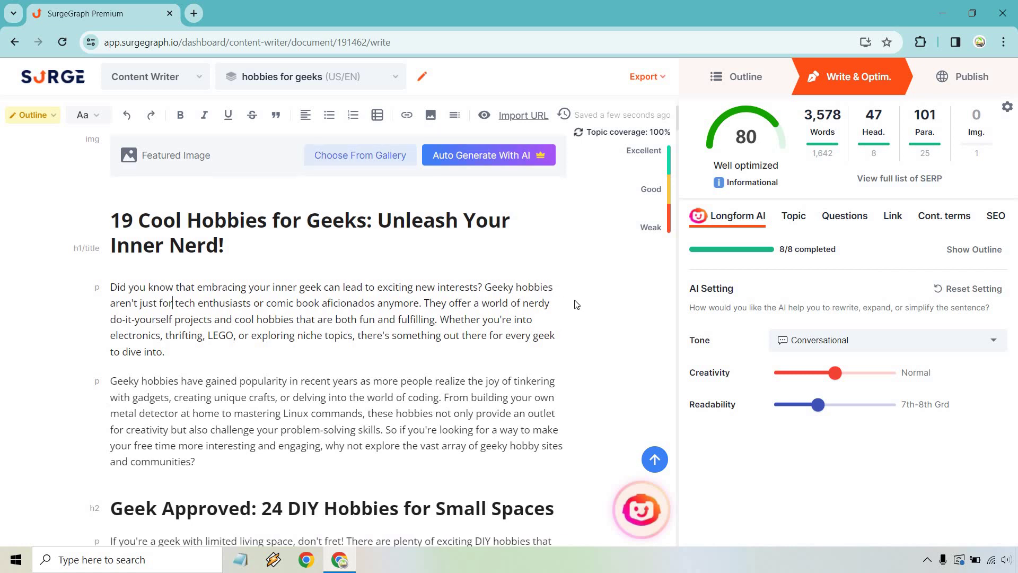
pyautogui.scroll(-15, 557, 280)
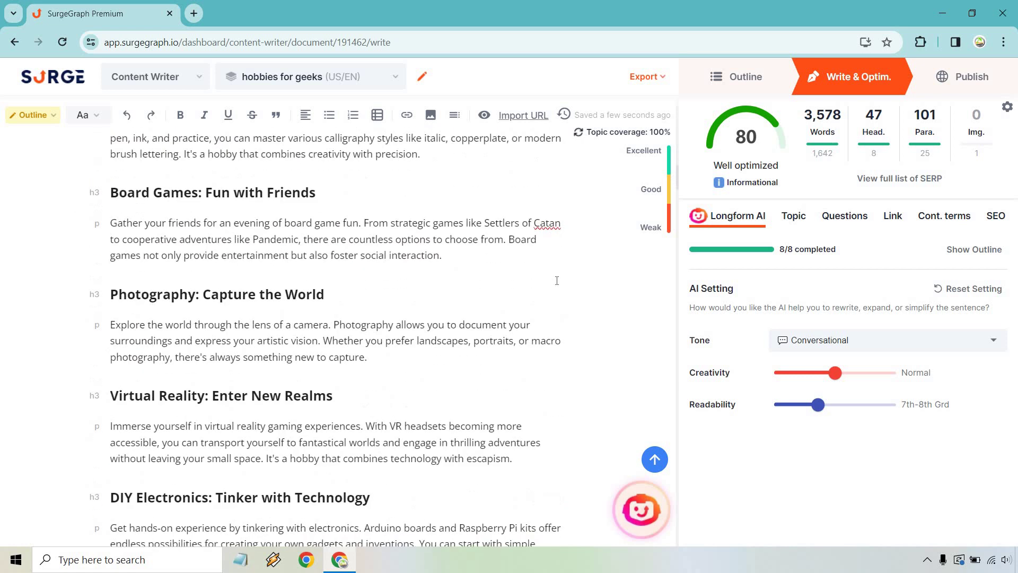
pyautogui.scroll(5, 449, 299)
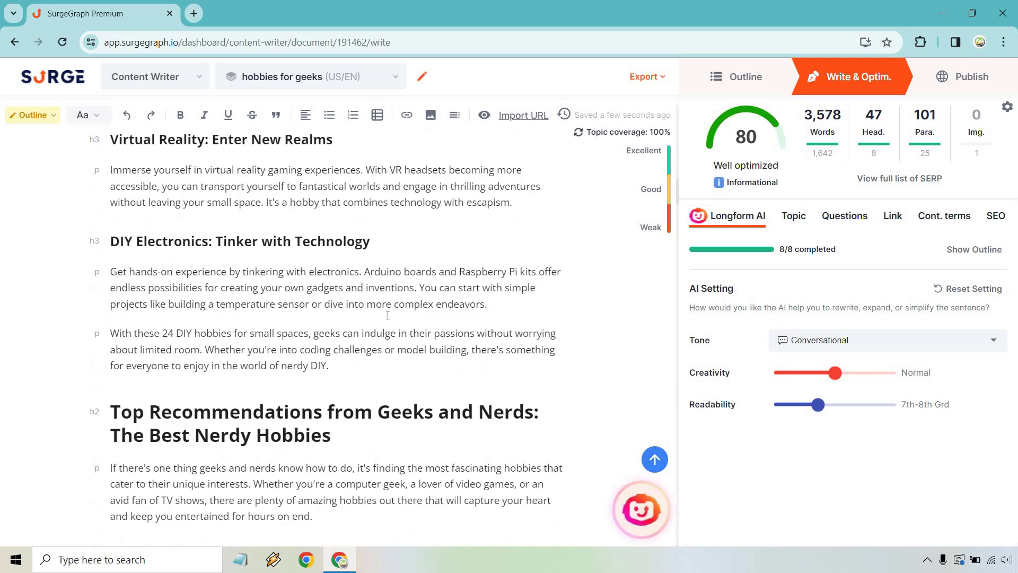
pyautogui.scroll(2, 334, 322)
pyautogui.scroll(15, 335, 321)
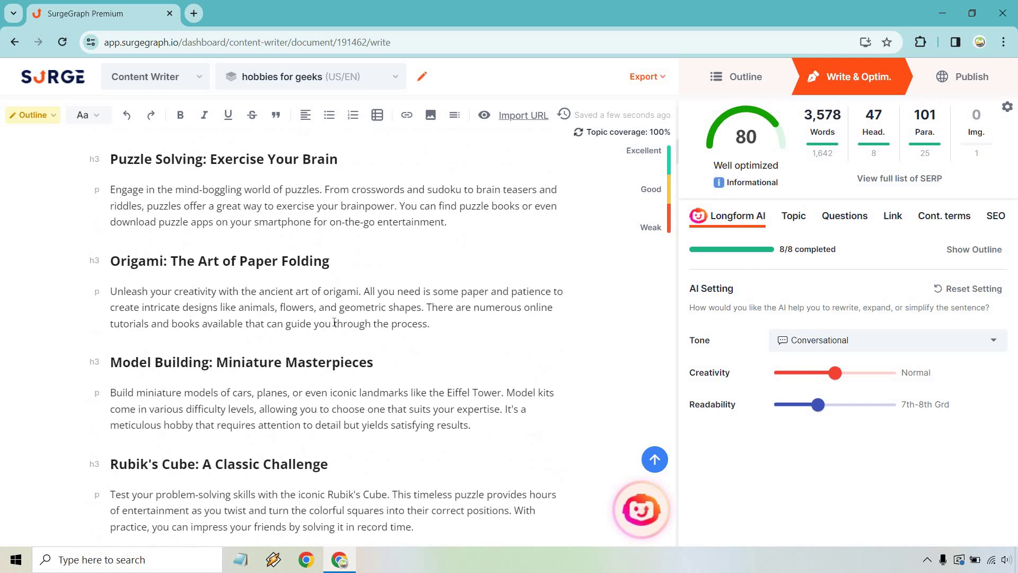
pyautogui.scroll(-4, 333, 313)
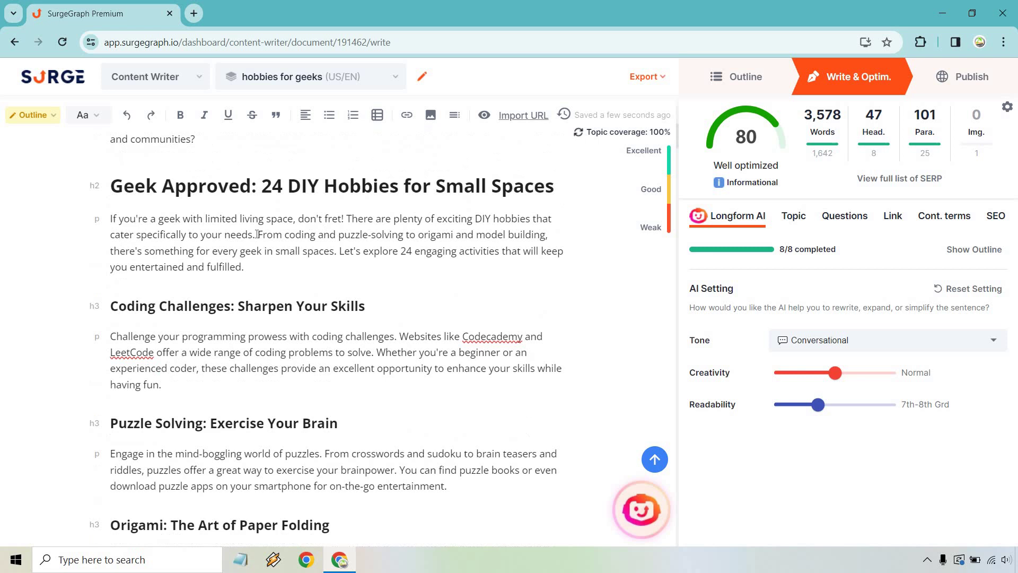
pyautogui.scroll(-5, 212, 257)
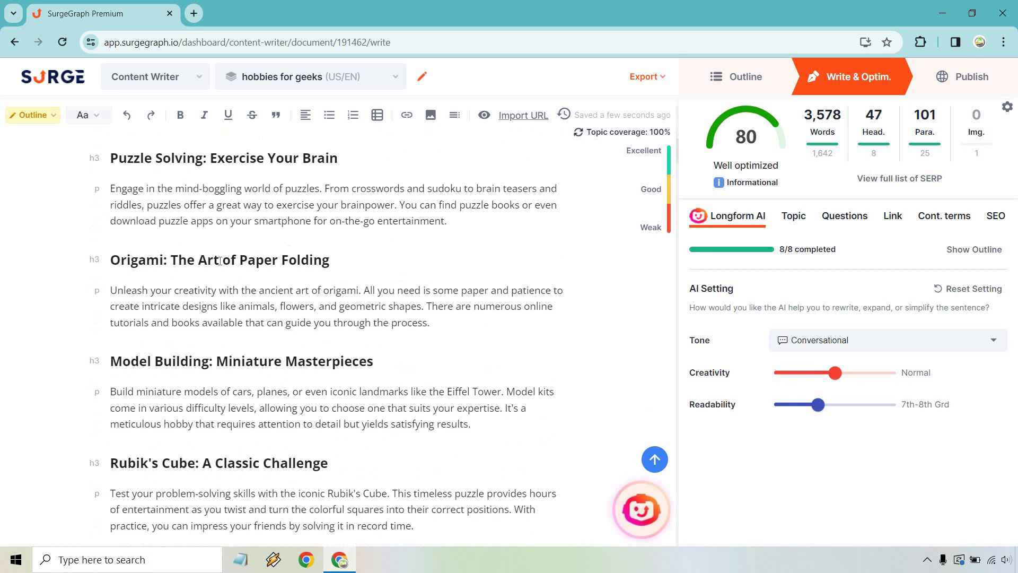
pyautogui.scroll(-7, 209, 289)
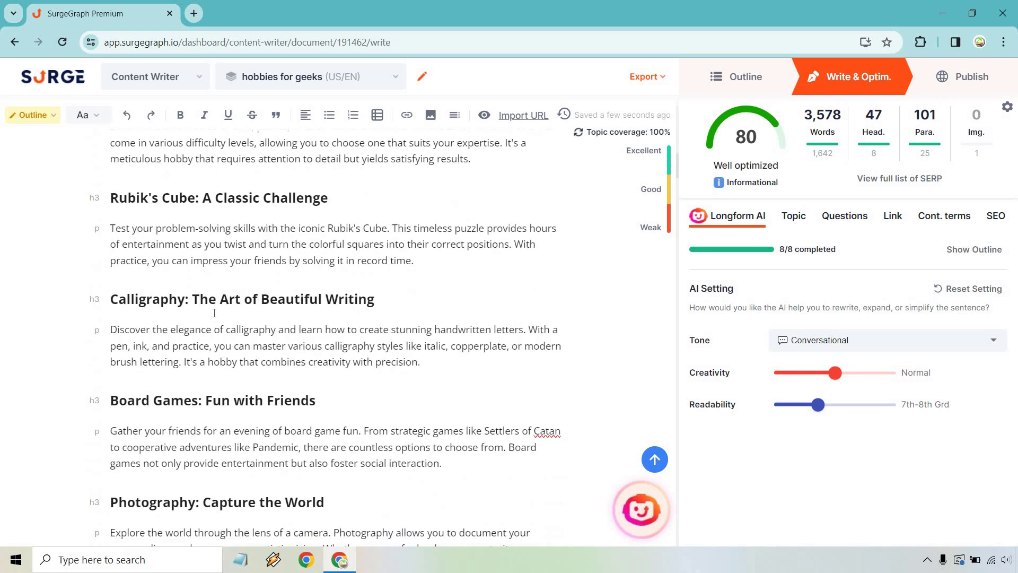
pyautogui.scroll(-4, 227, 298)
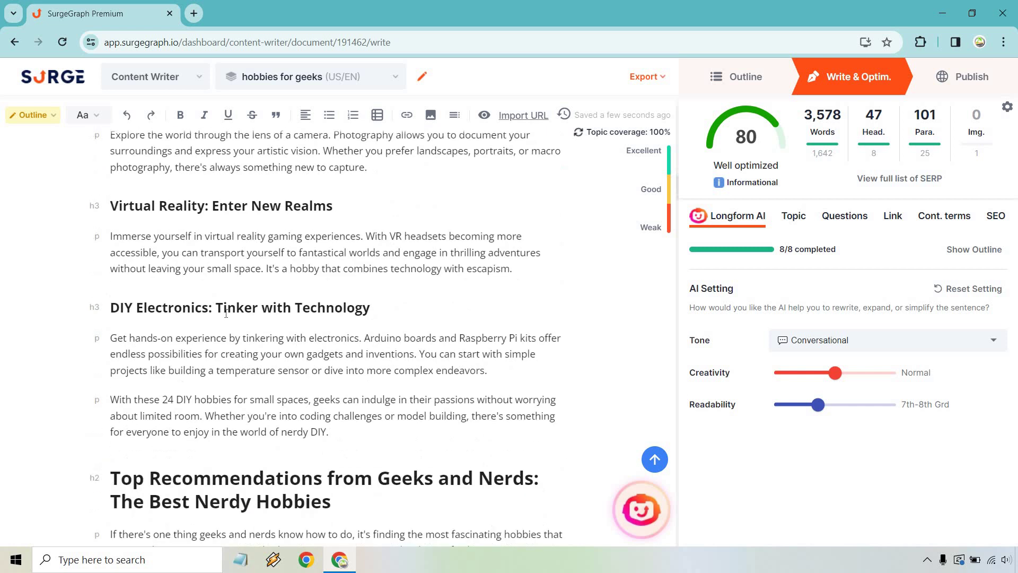
pyautogui.scroll(20, 226, 315)
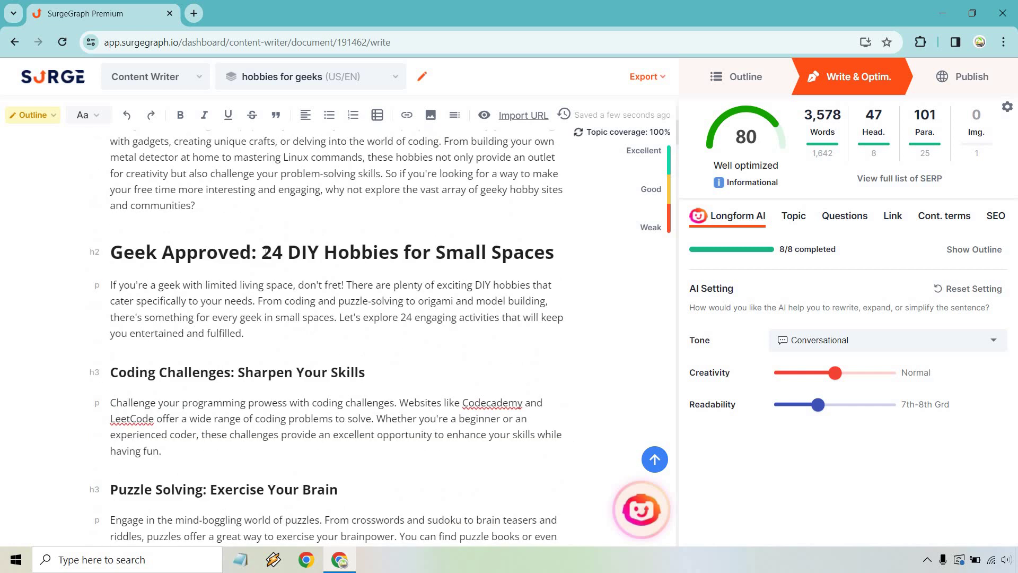
pyautogui.doubleClick(280, 252)
pyautogui.write('10')
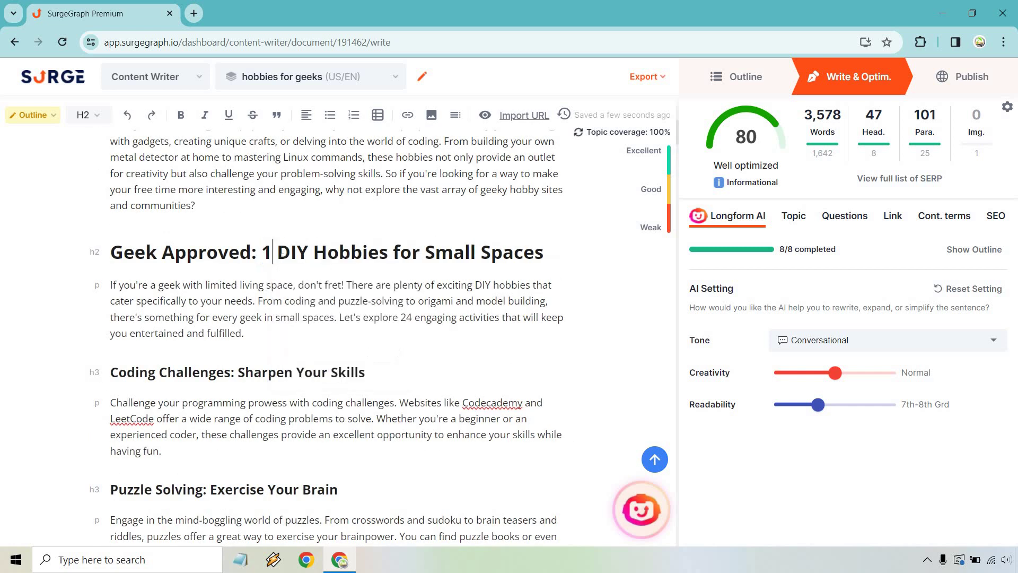
# - Change the closing line to read 'With these 10 DIY hobbies' instead of 24
pyautogui.scroll(-15, 405, 274)
pyautogui.scroll(-5, 390, 276)
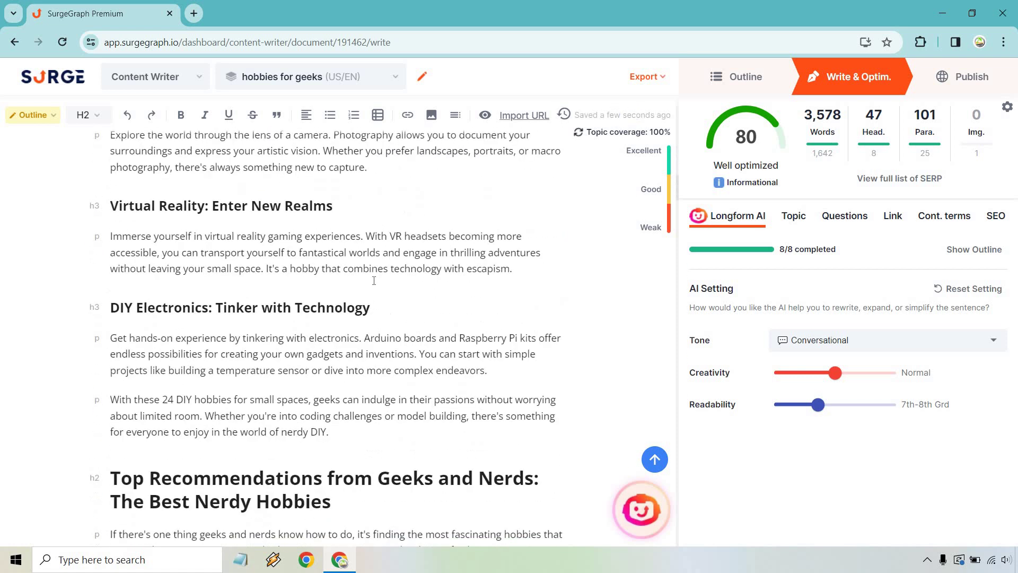
pyautogui.doubleClick(168, 399)
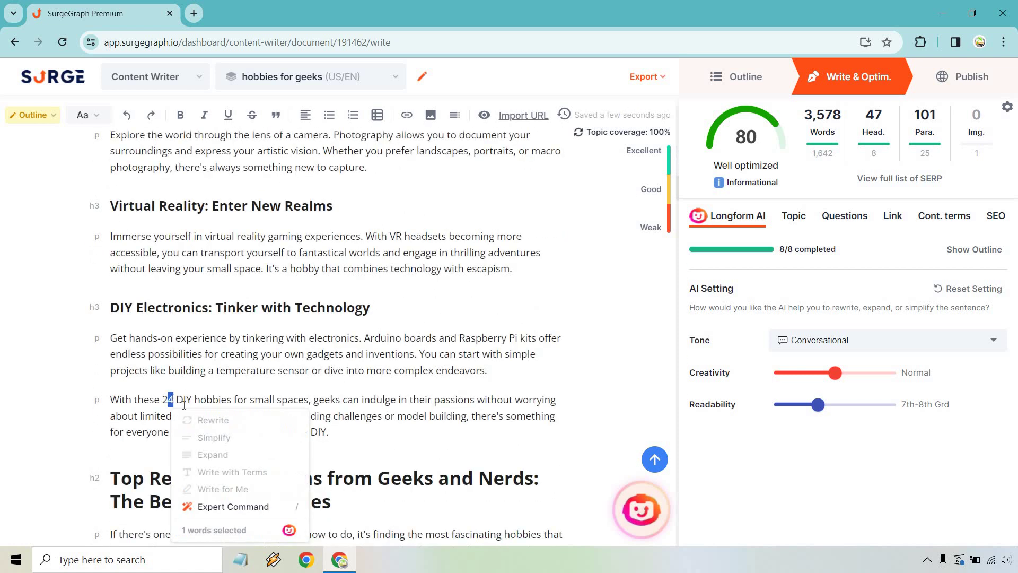
pyautogui.press('BackSpace')
pyautogui.write('10')
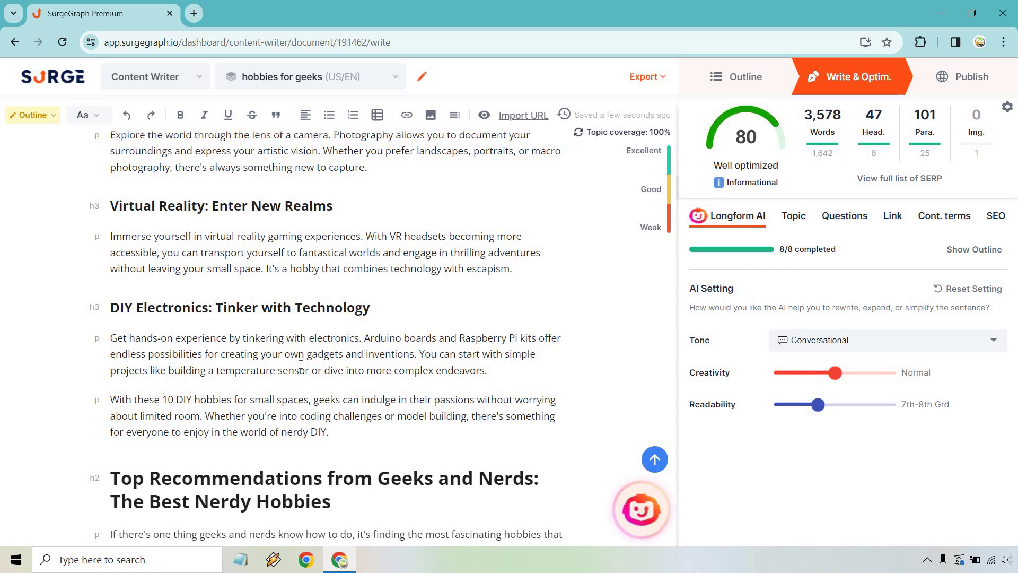
pyautogui.scroll(20, 301, 365)
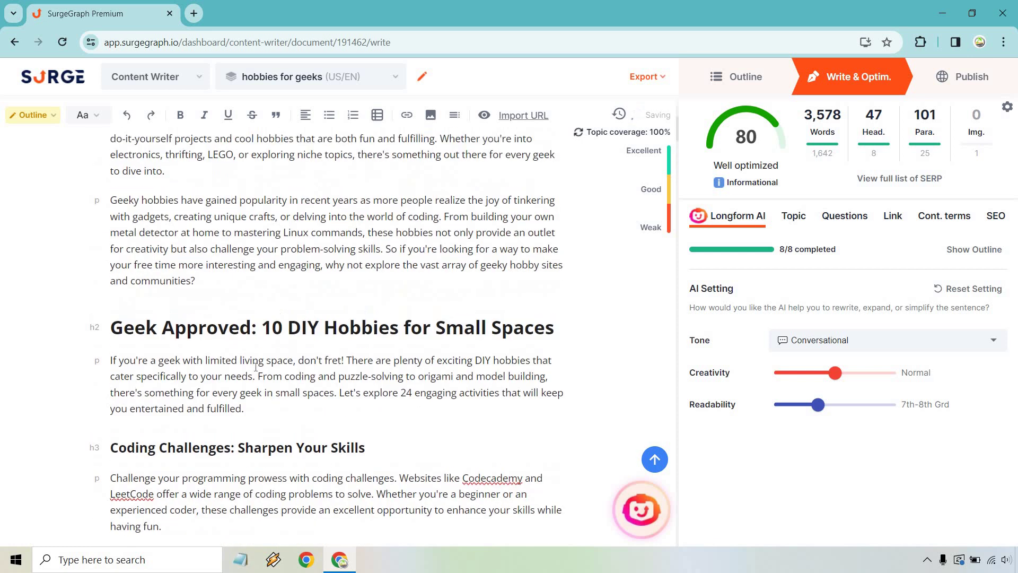
pyautogui.scroll(4, 256, 367)
pyautogui.moveTo(197, 471); pyautogui.dragTo(105, 302)
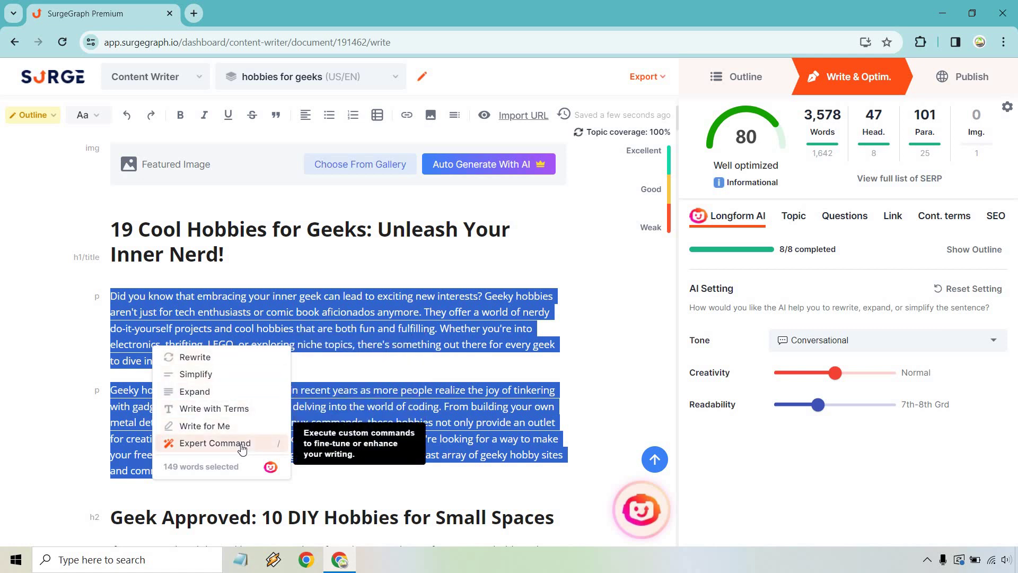
pyautogui.click(582, 324)
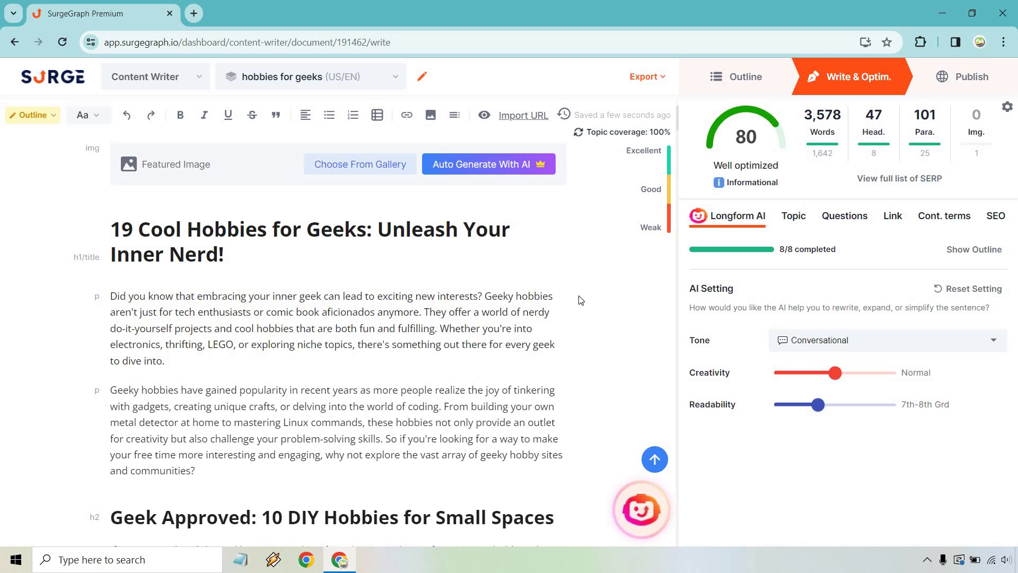
# - Scroll down through the finished 3,578-word article and back up slightly
pyautogui.scroll(-15, 578, 305)
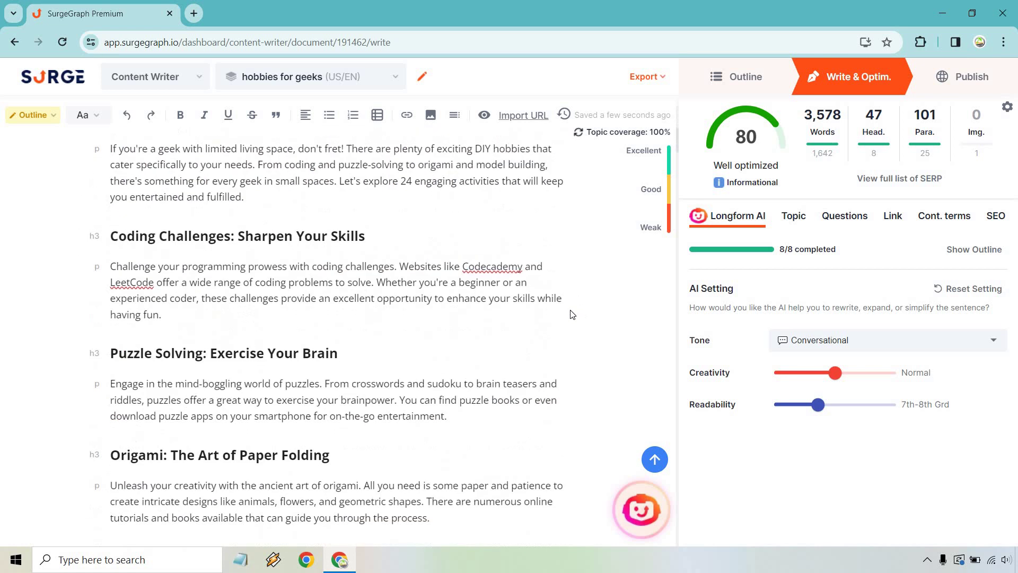
pyautogui.scroll(-20, 570, 312)
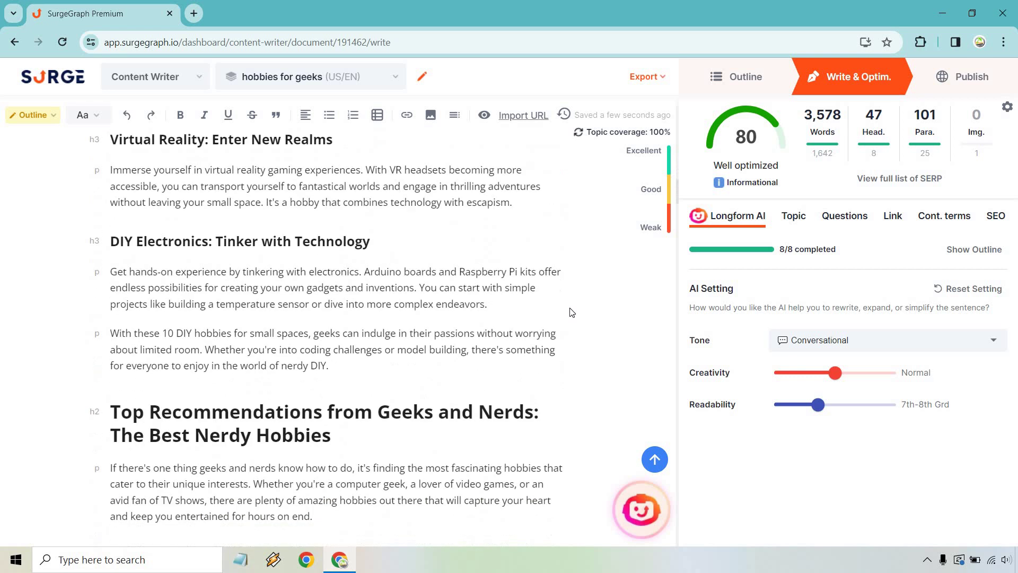
pyautogui.scroll(-3, 572, 312)
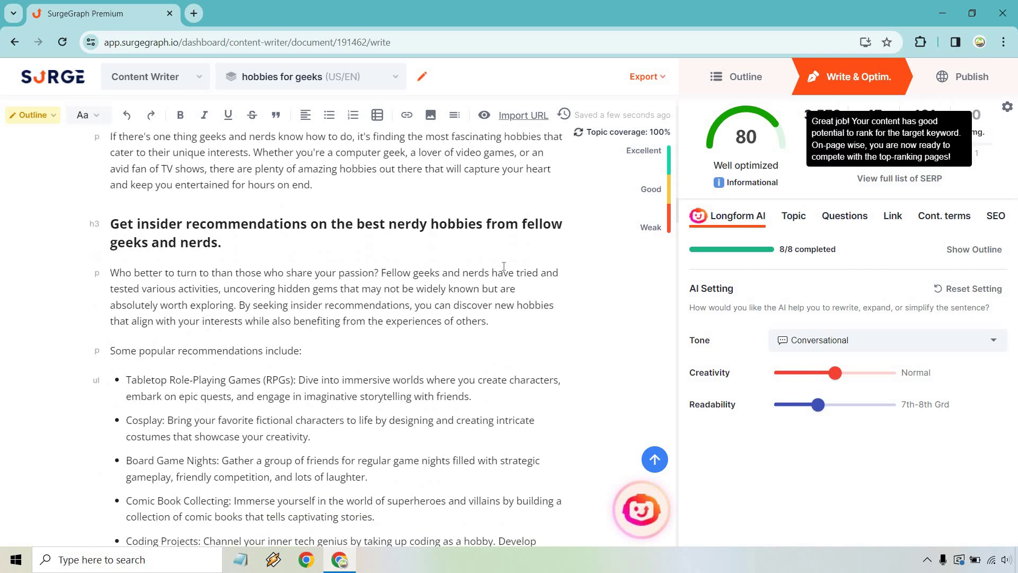
pyautogui.scroll(-10, 499, 263)
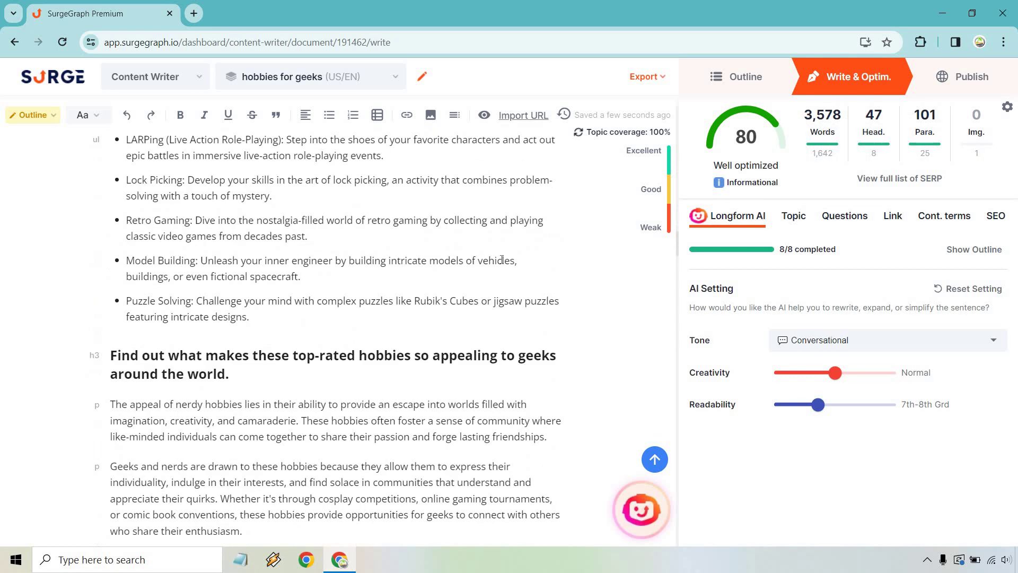
pyautogui.scroll(-12, 502, 259)
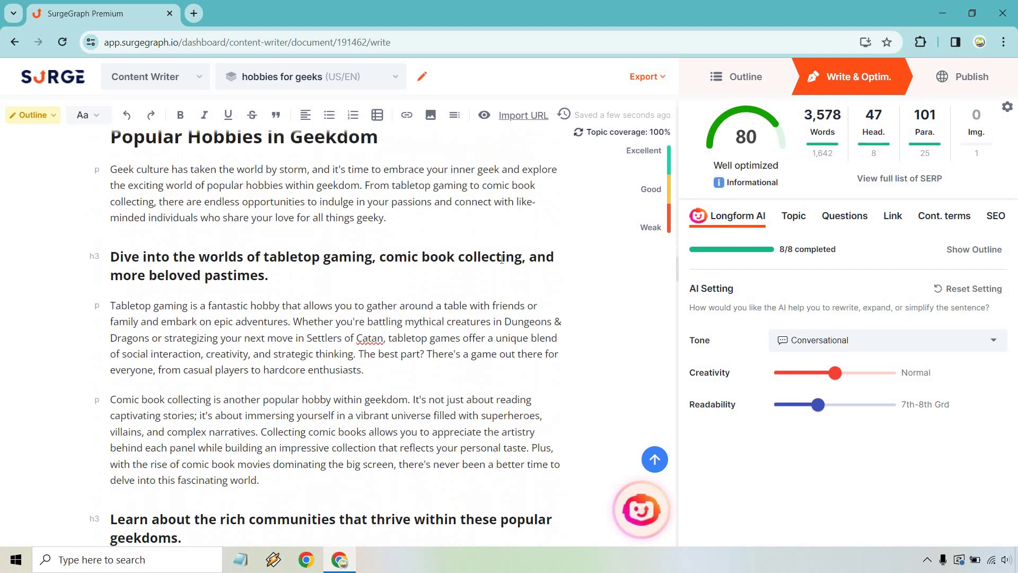
pyautogui.scroll(-10, 502, 259)
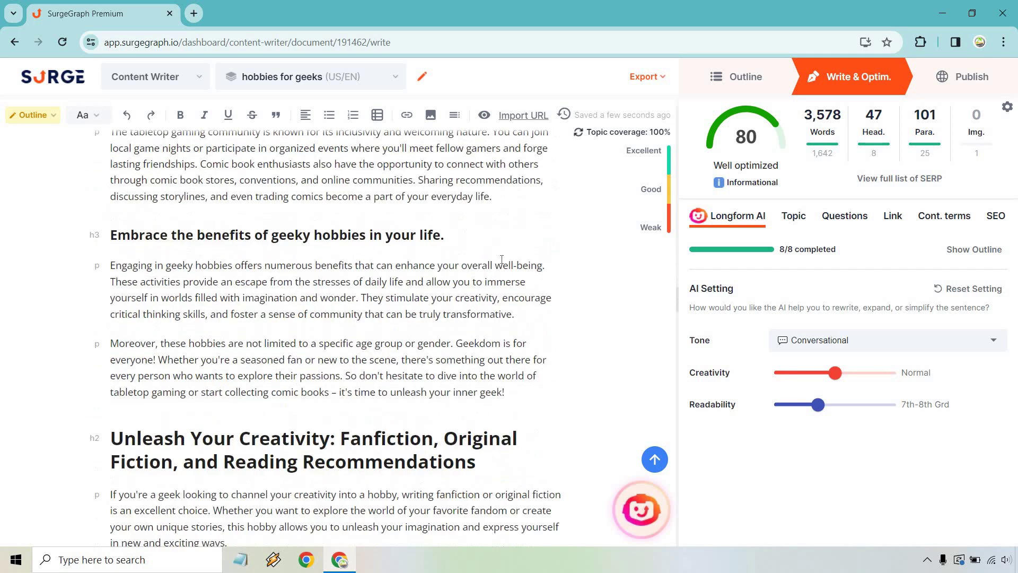
pyautogui.scroll(-4, 502, 259)
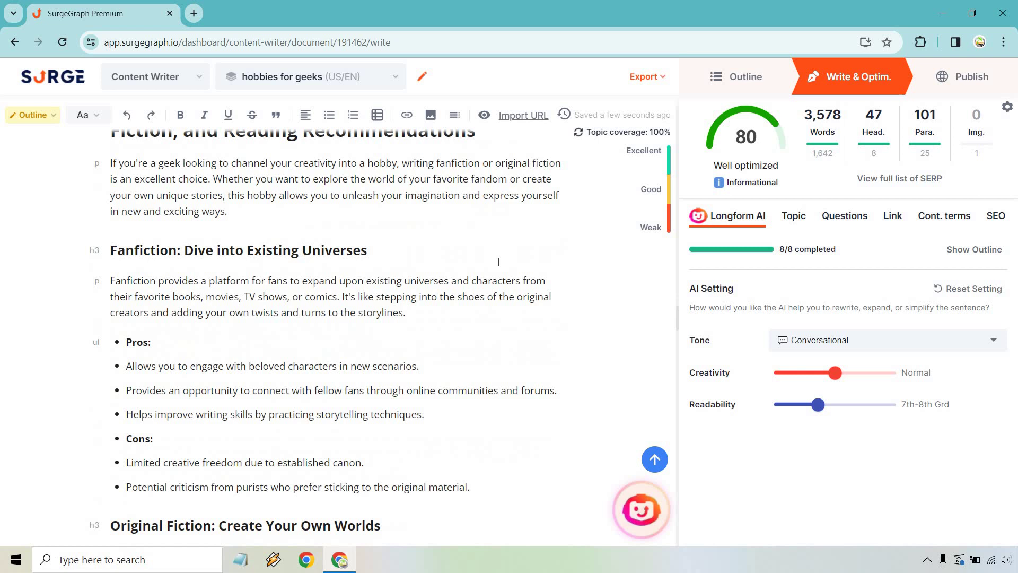
pyautogui.scroll(-15, 499, 262)
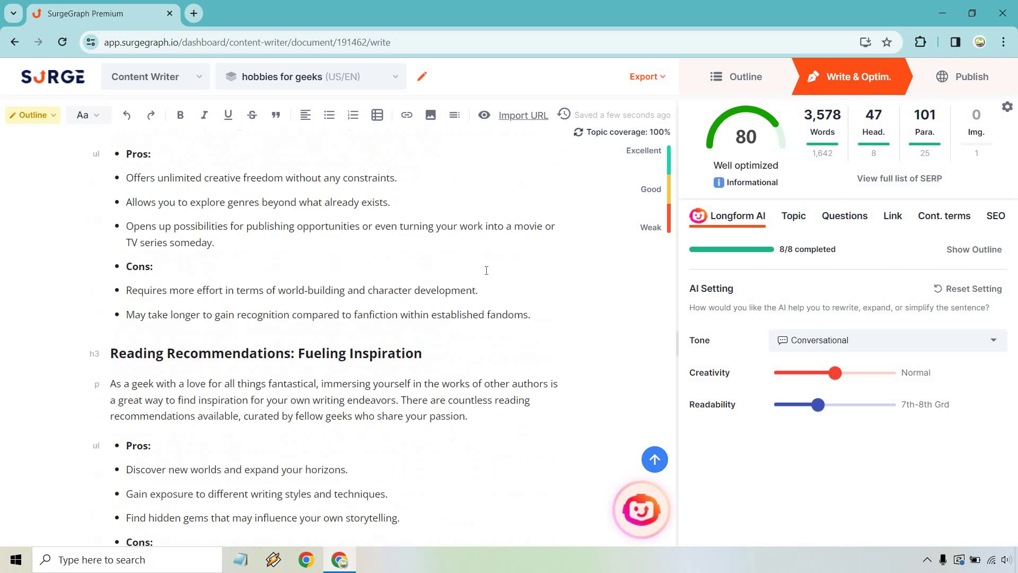
pyautogui.scroll(-13, 486, 270)
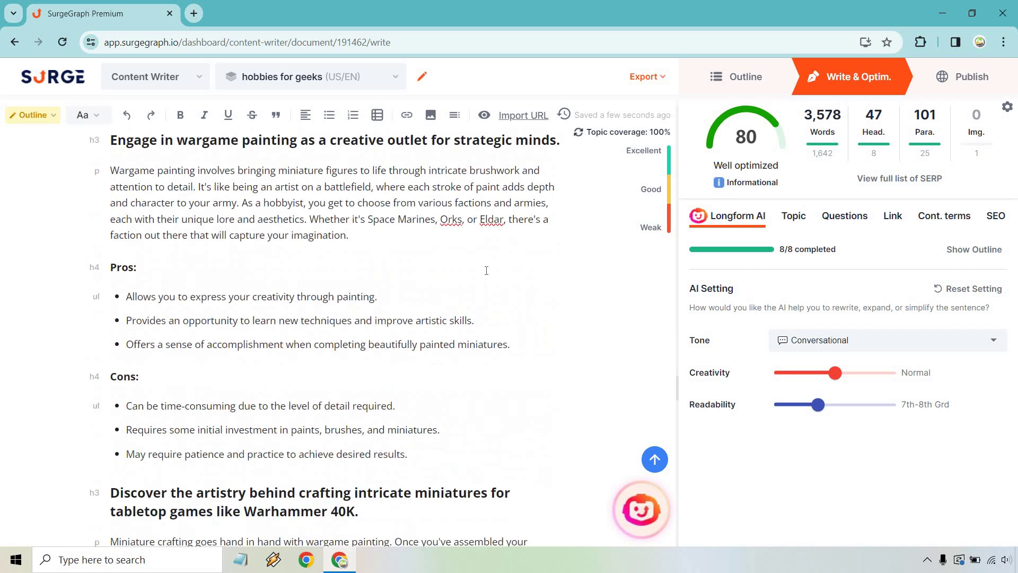
pyautogui.scroll(-4, 487, 271)
pyautogui.scroll(-4, 491, 283)
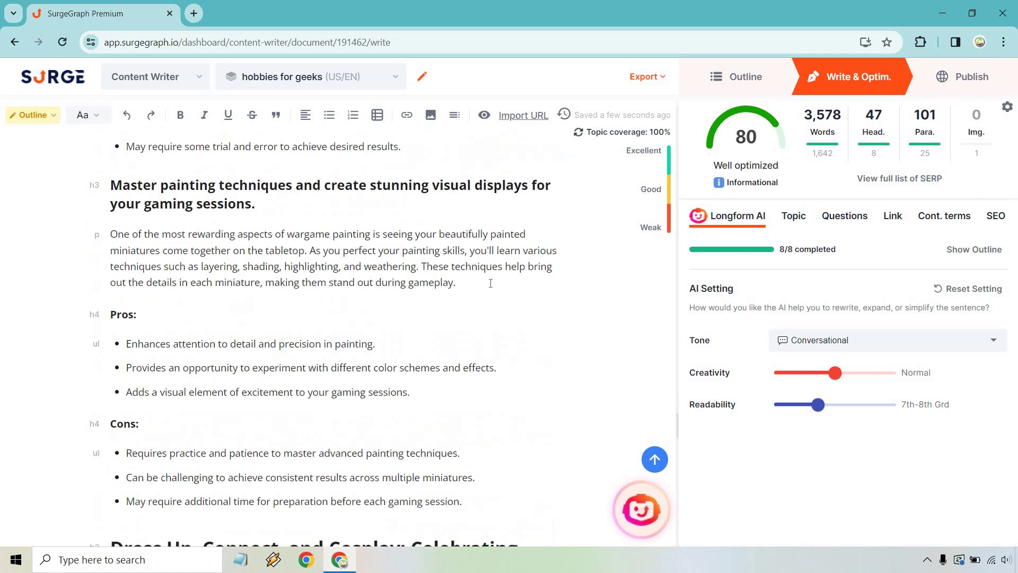
pyautogui.scroll(-5, 412, 268)
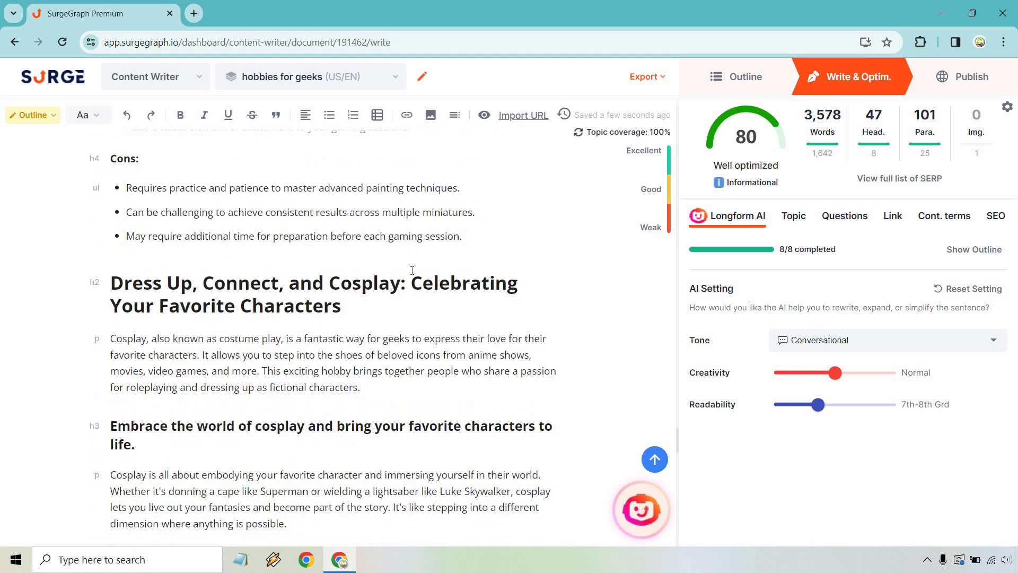
pyautogui.scroll(-13, 412, 271)
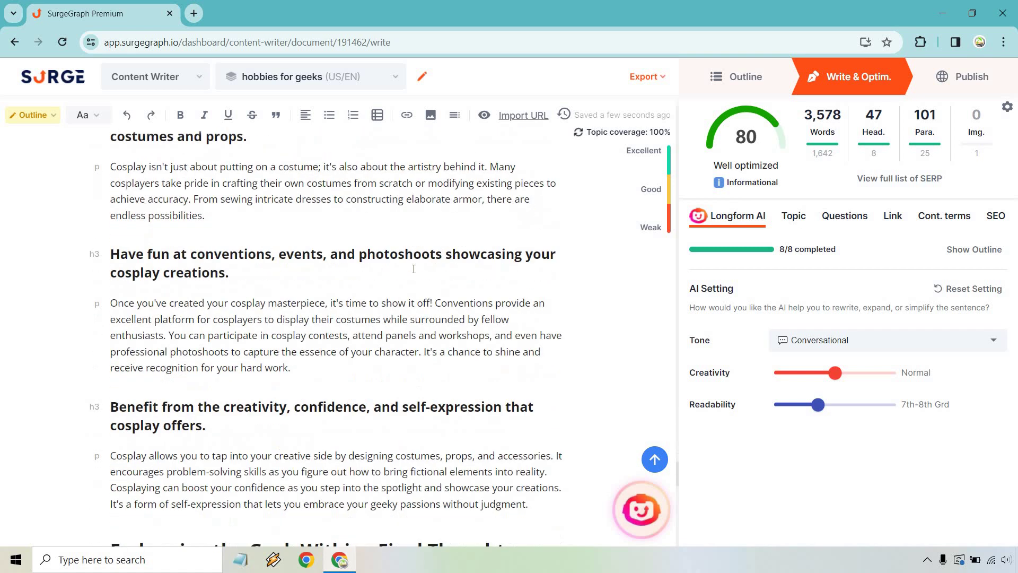
pyautogui.scroll(-4, 414, 269)
pyautogui.scroll(-11, 389, 274)
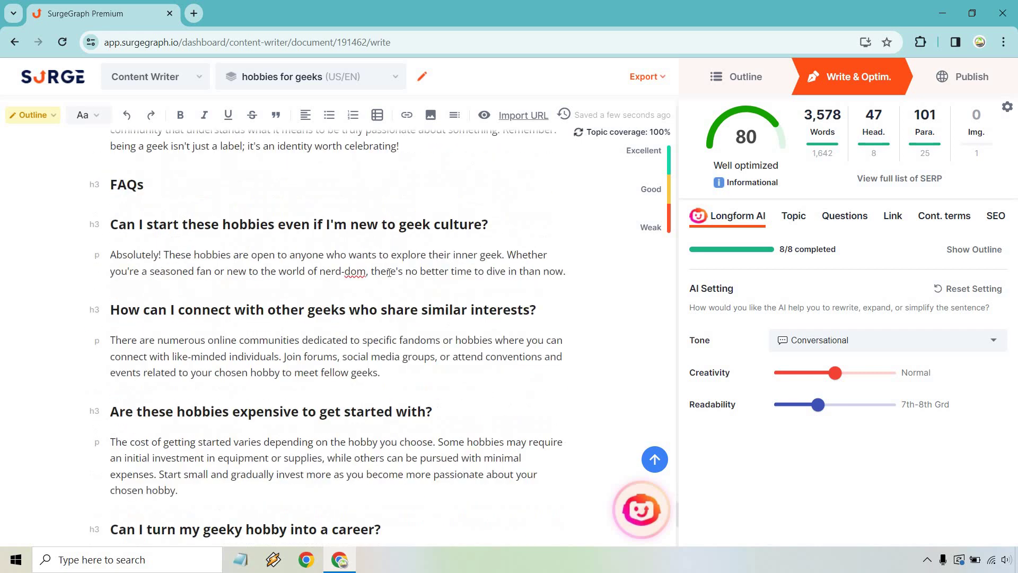
pyautogui.scroll(-3, 389, 274)
pyautogui.scroll(20, 395, 287)
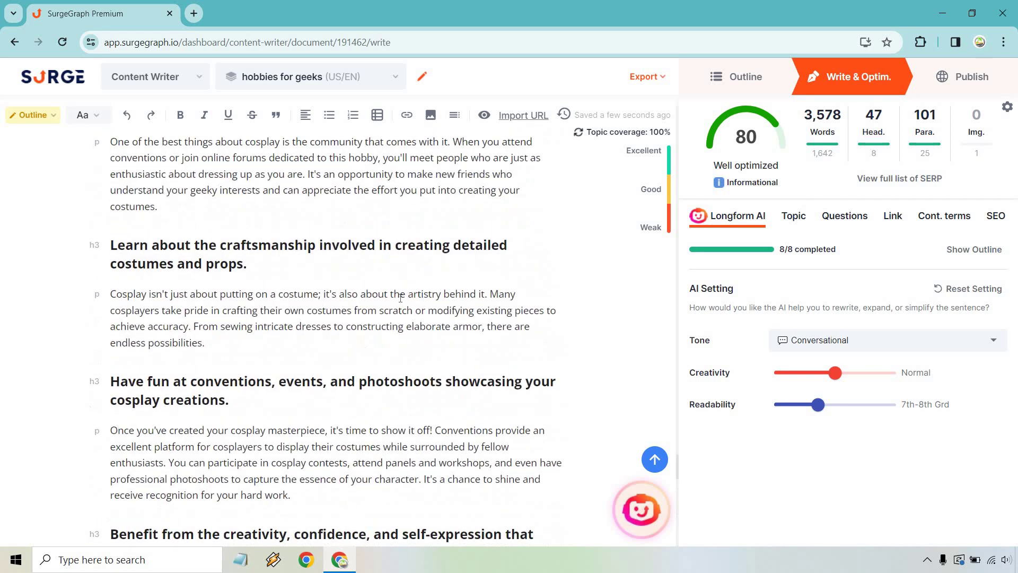
pyautogui.scroll(5, 400, 299)
pyautogui.scroll(10, 674, 318)
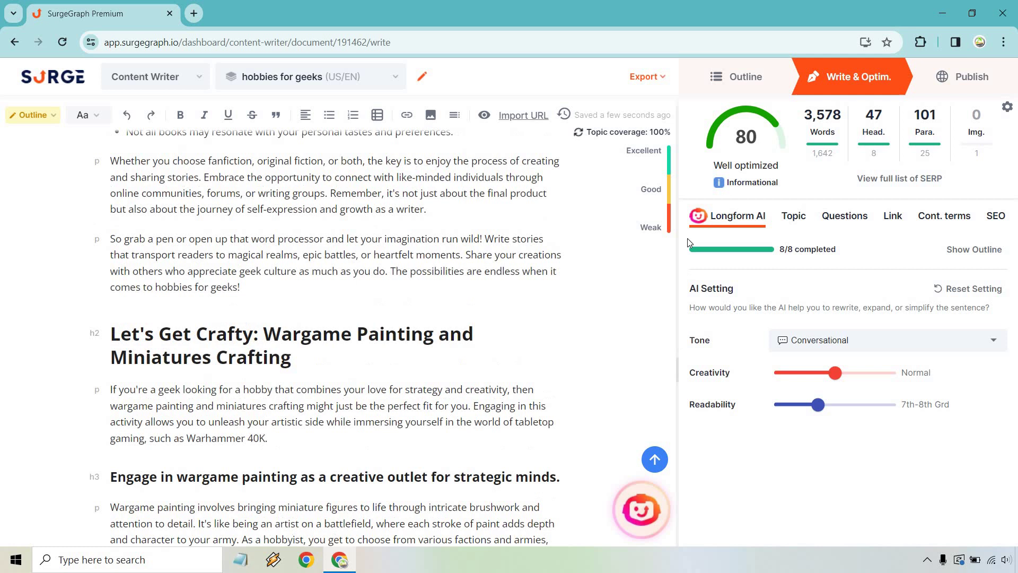
pyautogui.scroll(10, 691, 127)
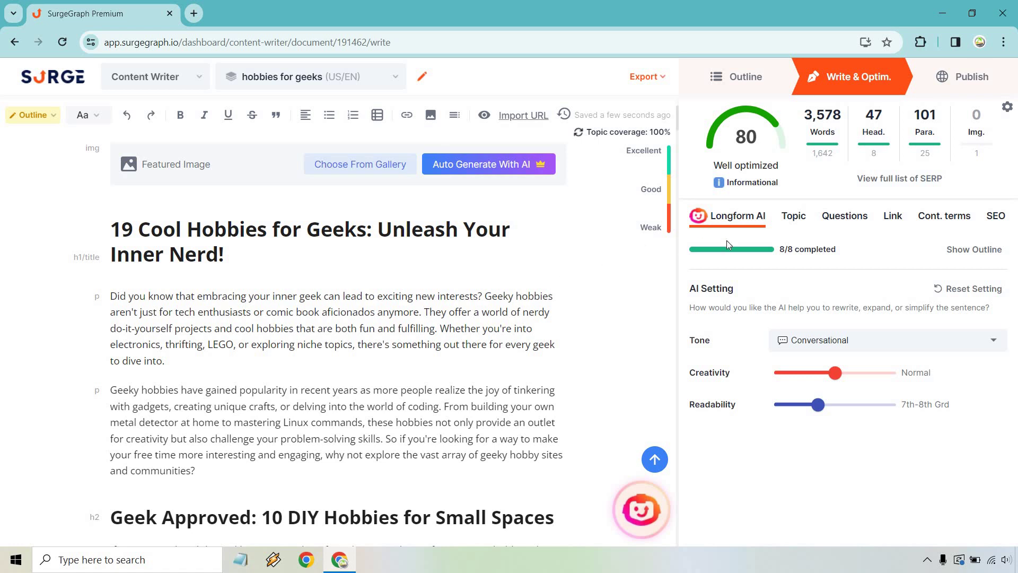
# - Review the list of suggested top topics for the article
pyautogui.click(794, 216)
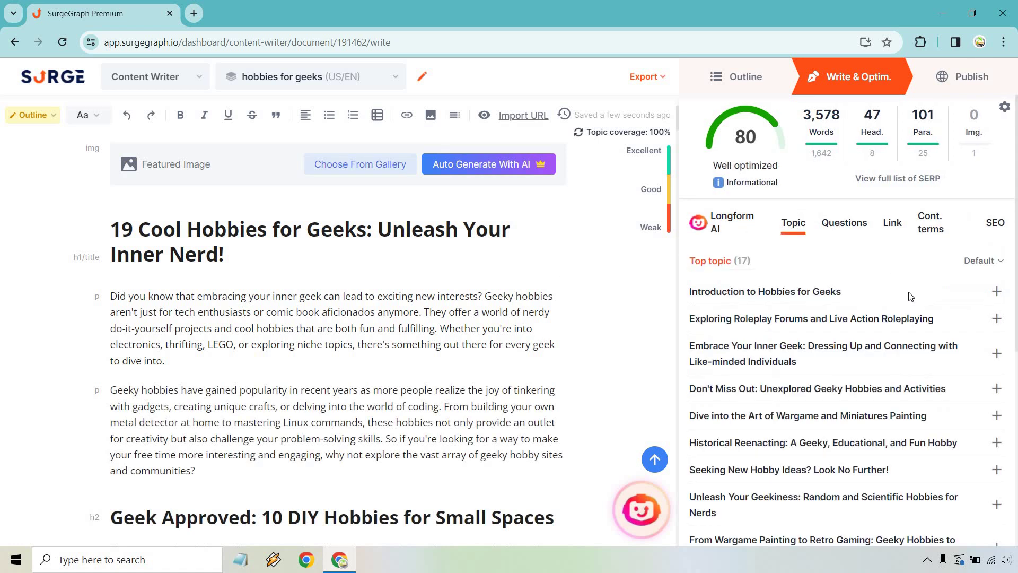
pyautogui.scroll(-2, 849, 307)
pyautogui.scroll(2, 889, 310)
pyautogui.scroll(-5, 888, 310)
pyautogui.scroll(5, 886, 313)
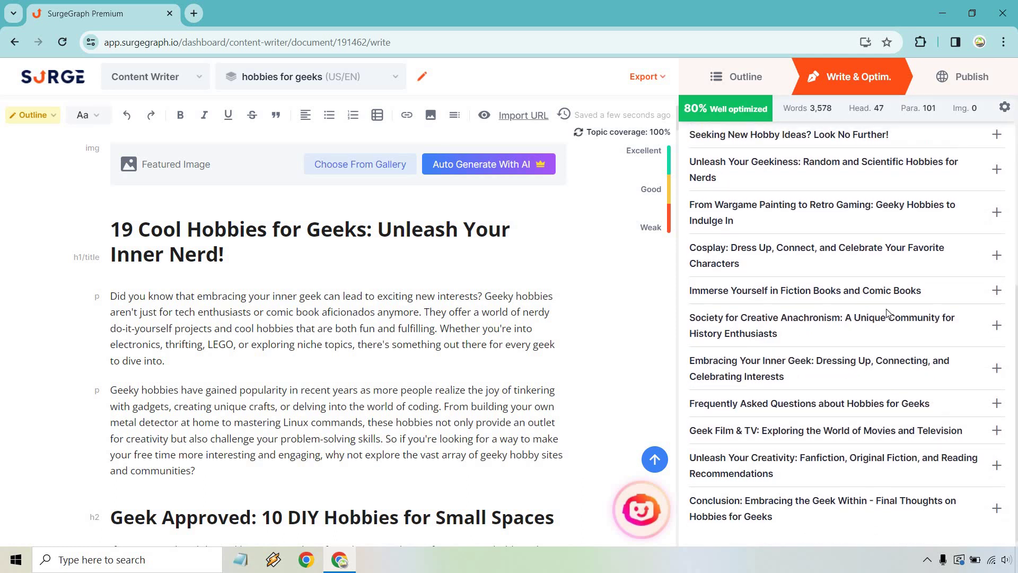
# - Check the reader questions, then browse the 24 competitor links led by reddit.com and ranker.com
pyautogui.click(842, 233)
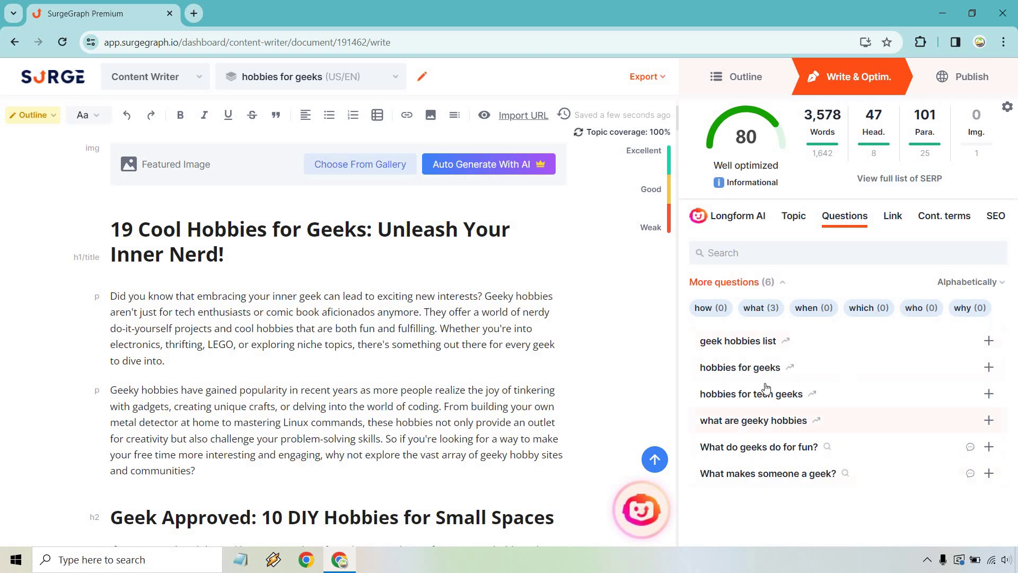
pyautogui.click(892, 220)
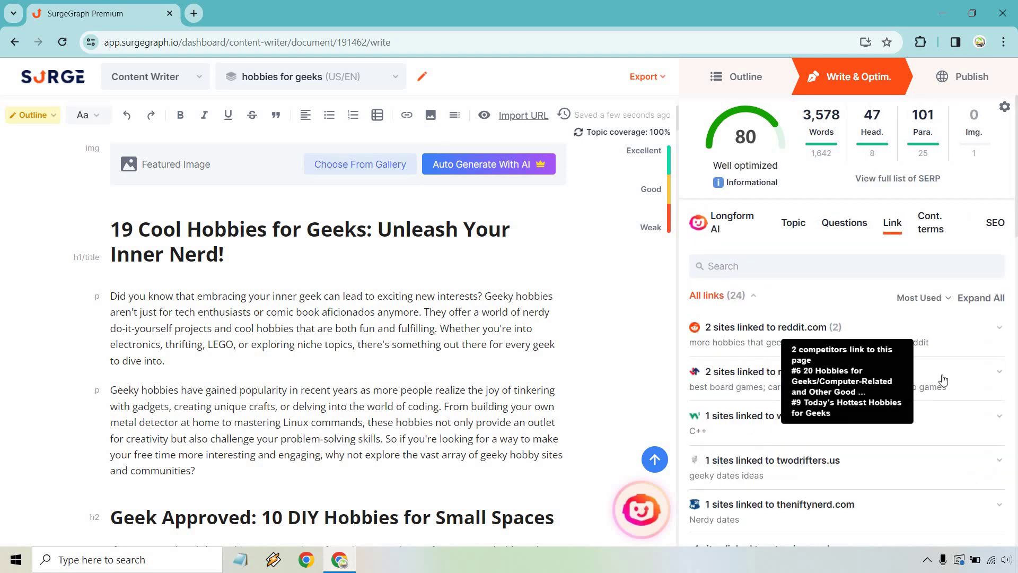
pyautogui.scroll(-4, 972, 373)
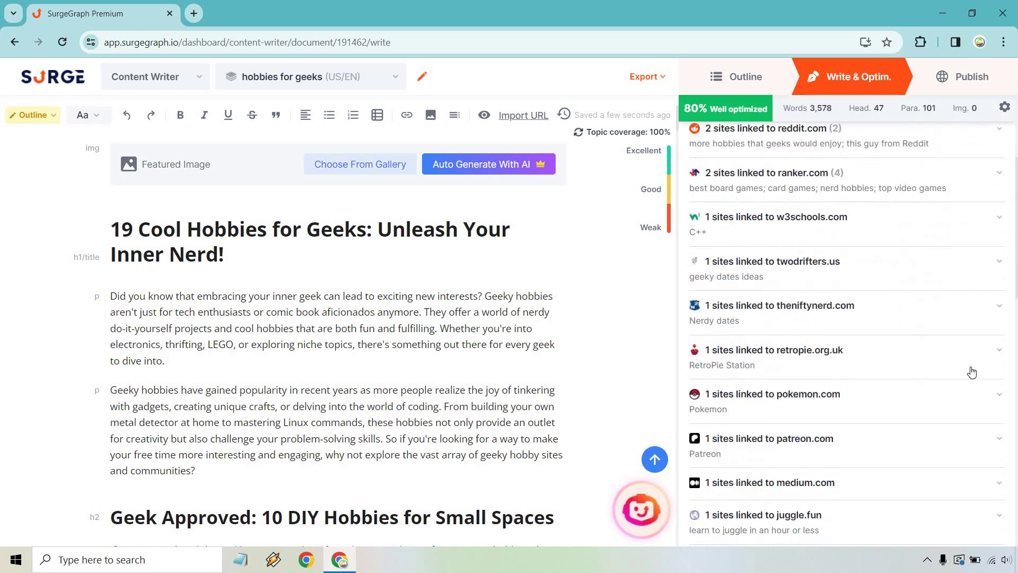
pyautogui.scroll(4, 972, 371)
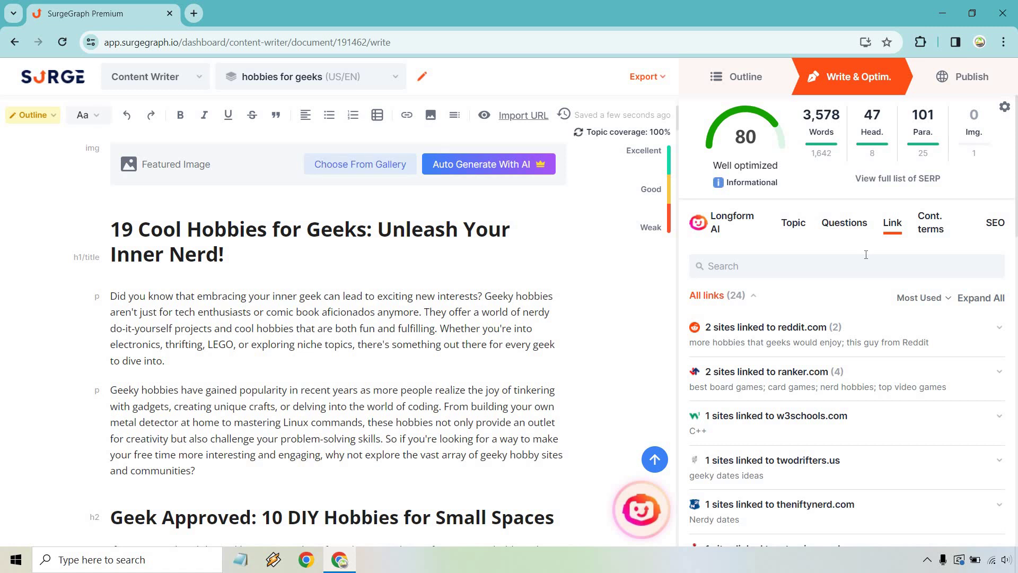
# - Browse all 97 contextual terms, e.g. 'hobbies' used 42 times against a 4–6 target
pyautogui.click(927, 221)
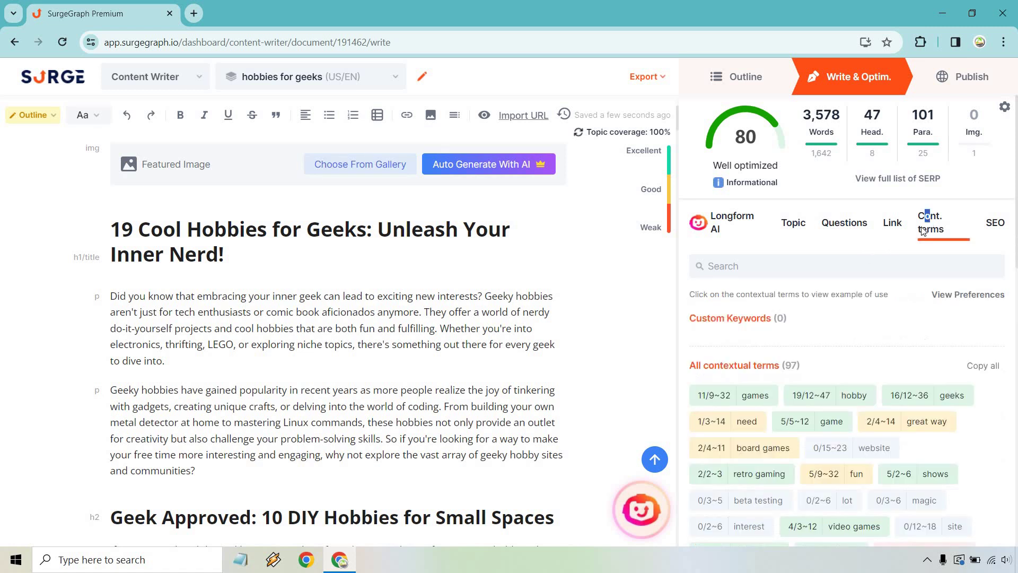
pyautogui.scroll(-3, 997, 306)
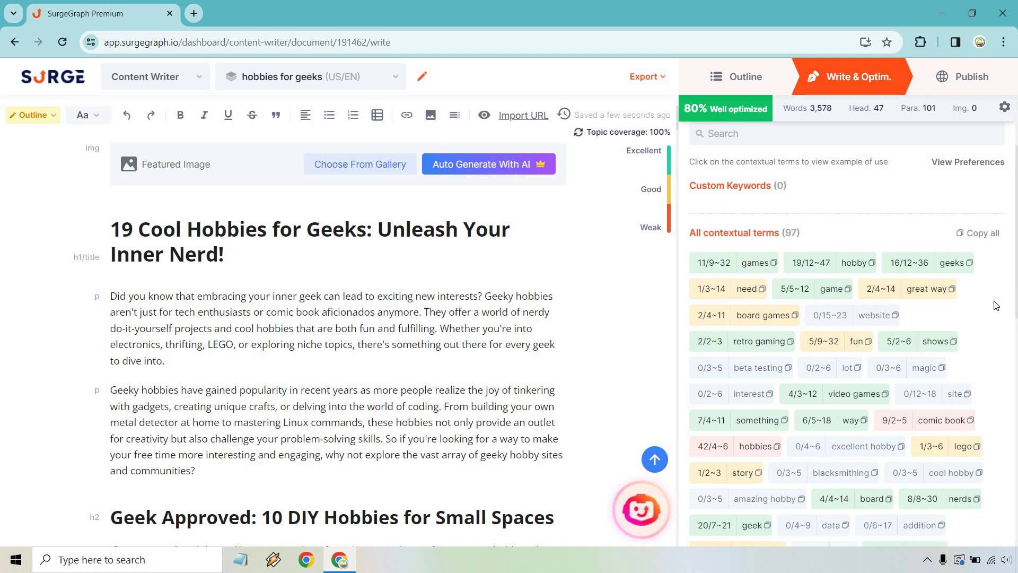
pyautogui.scroll(-1, 996, 305)
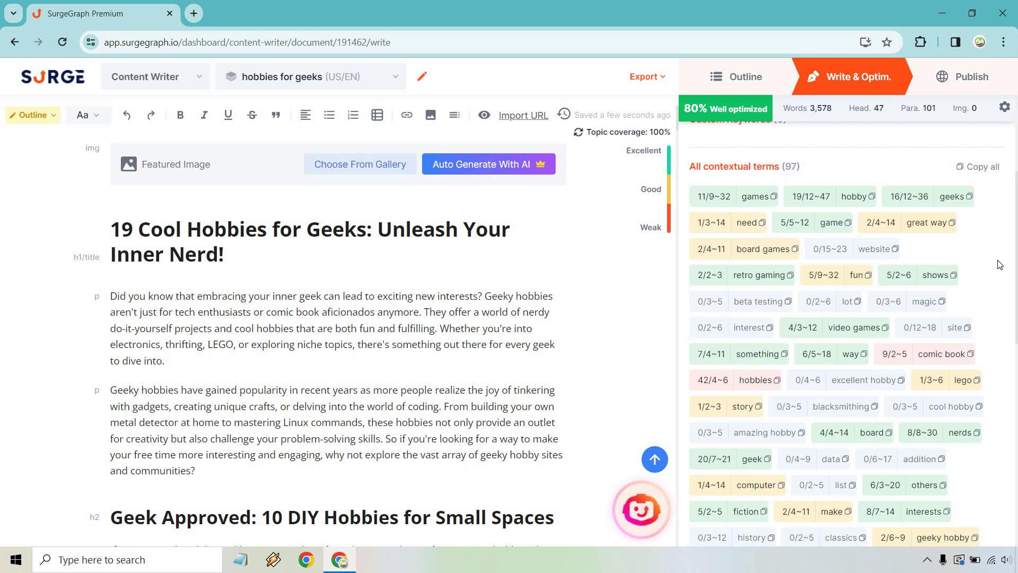
pyautogui.scroll(-3, 999, 265)
pyautogui.scroll(-6, 997, 266)
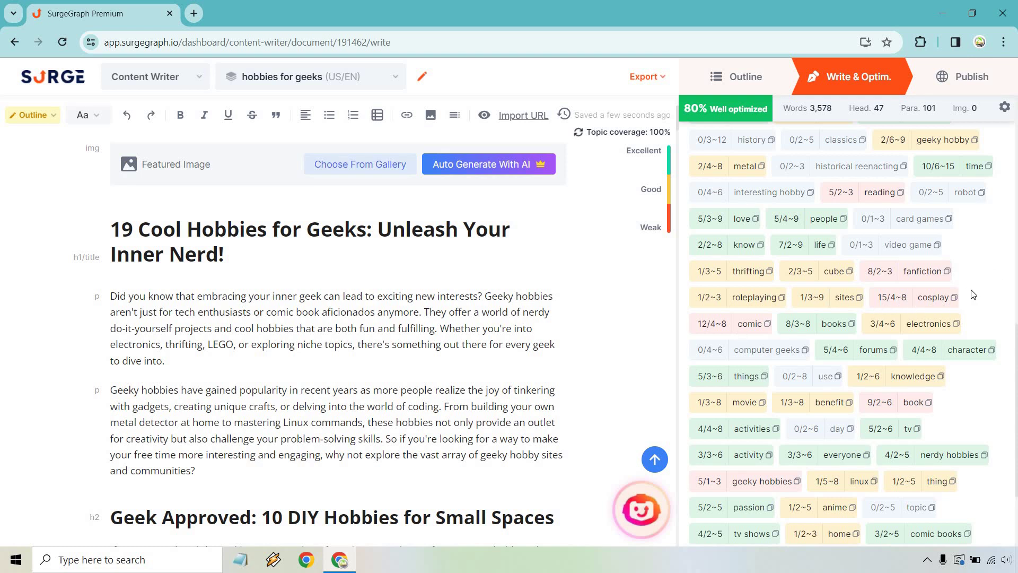
pyautogui.scroll(-3, 1004, 285)
pyautogui.scroll(10, 997, 311)
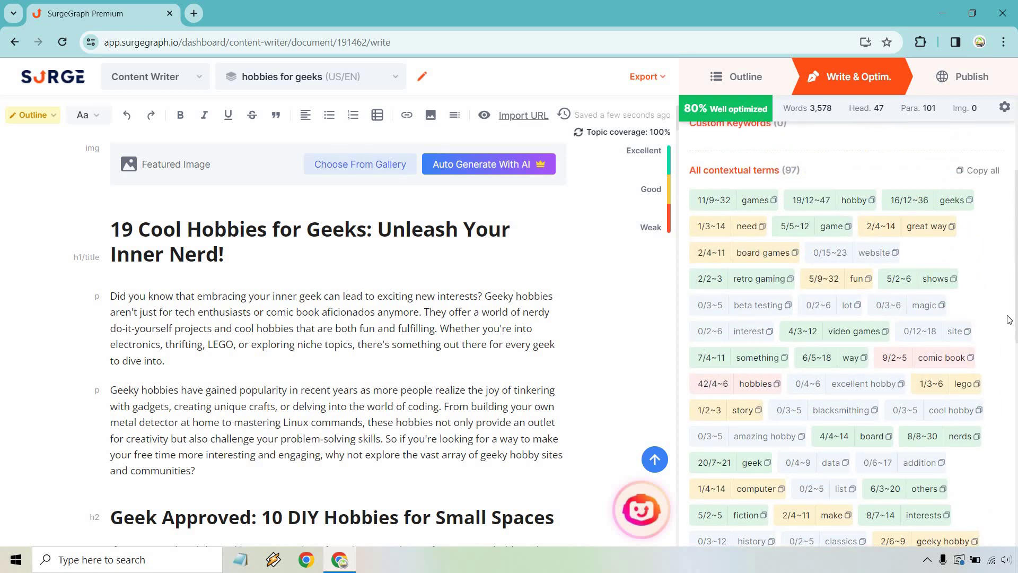
pyautogui.scroll(1, 1008, 329)
pyautogui.scroll(2, 1000, 331)
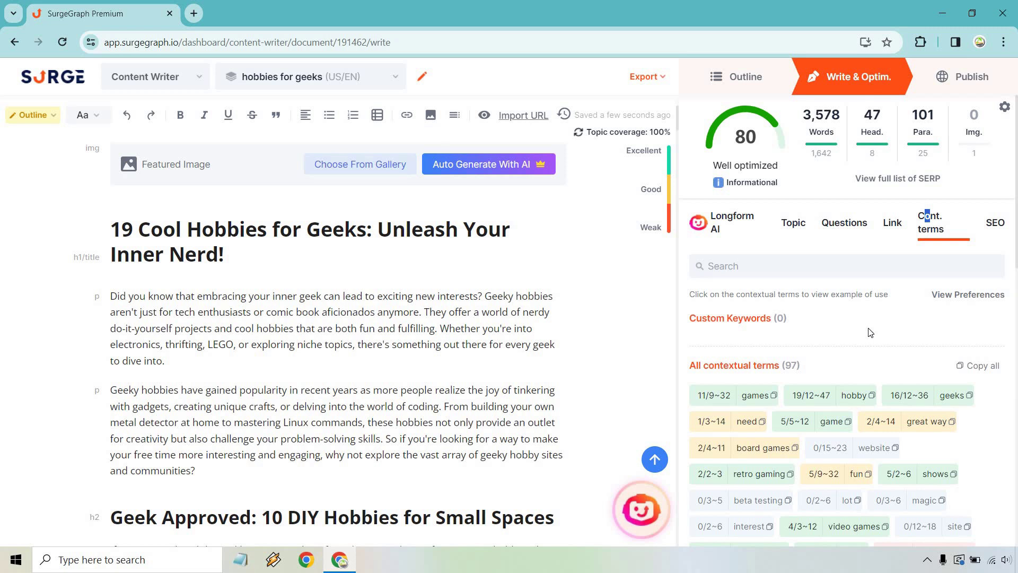
pyautogui.click(996, 223)
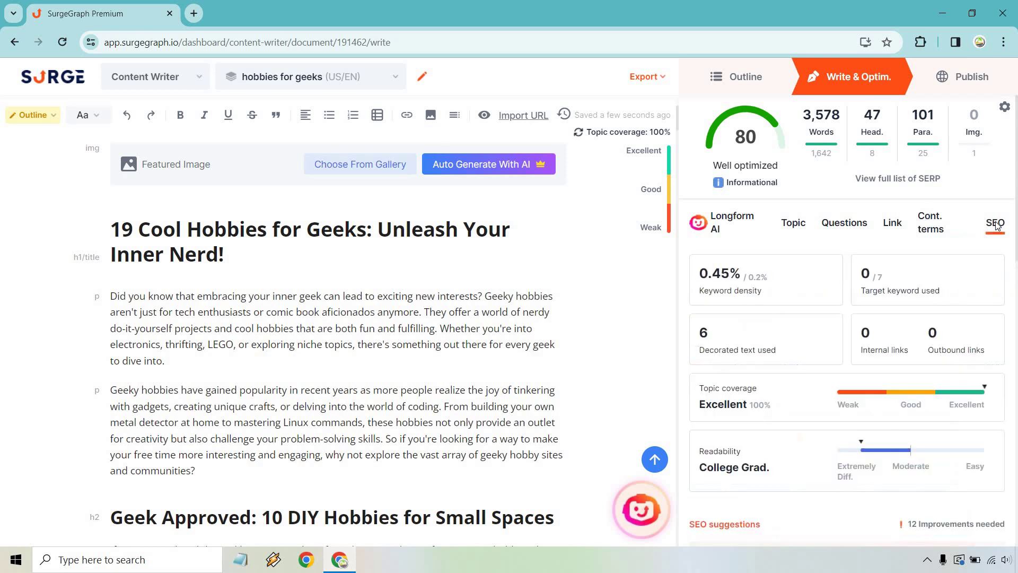
pyautogui.scroll(-3, 907, 276)
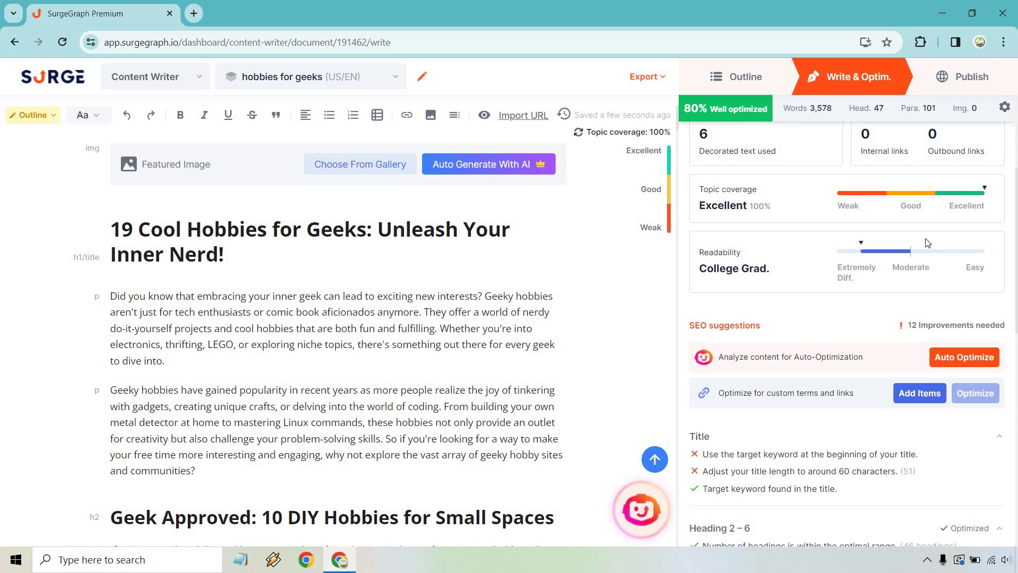
pyautogui.scroll(-1, 927, 243)
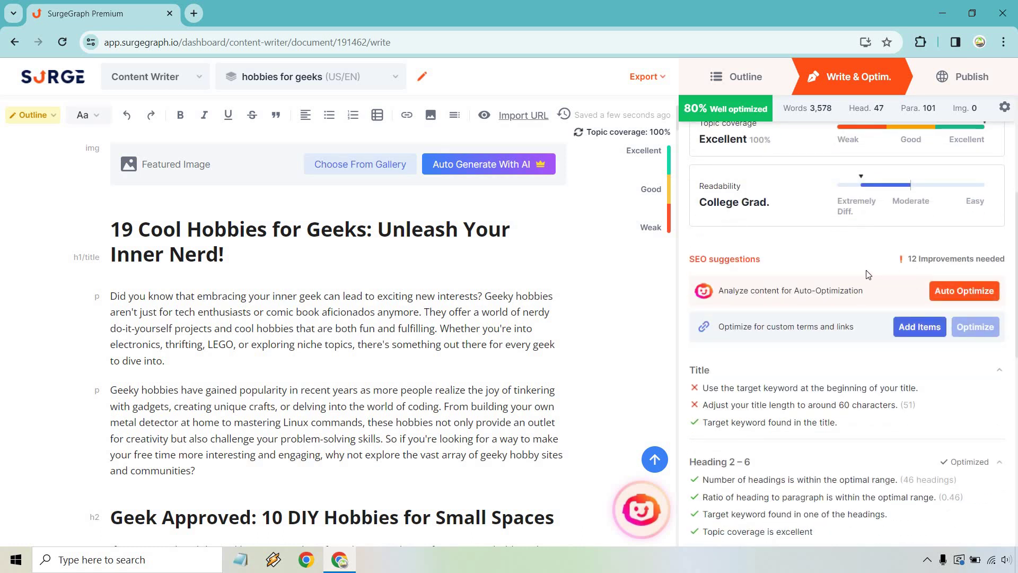
pyautogui.scroll(5, 759, 206)
pyautogui.moveTo(751, 137)
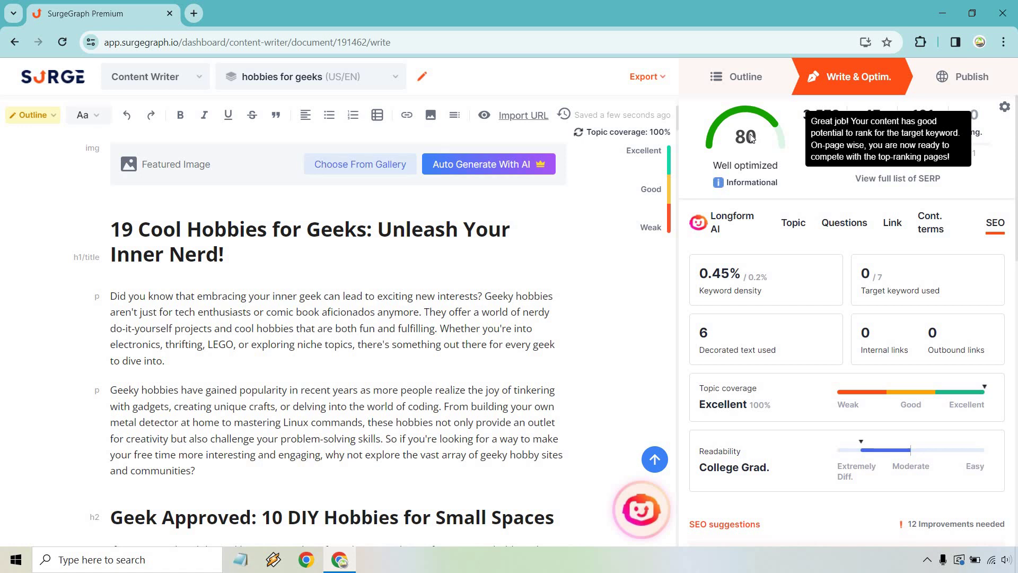
pyautogui.scroll(-5, 827, 238)
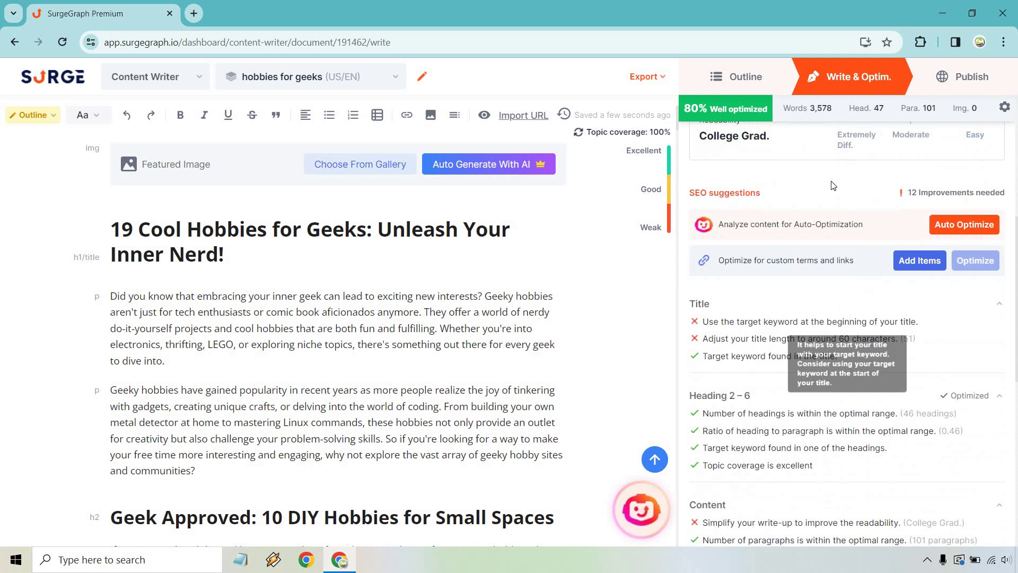
pyautogui.scroll(-2, 882, 308)
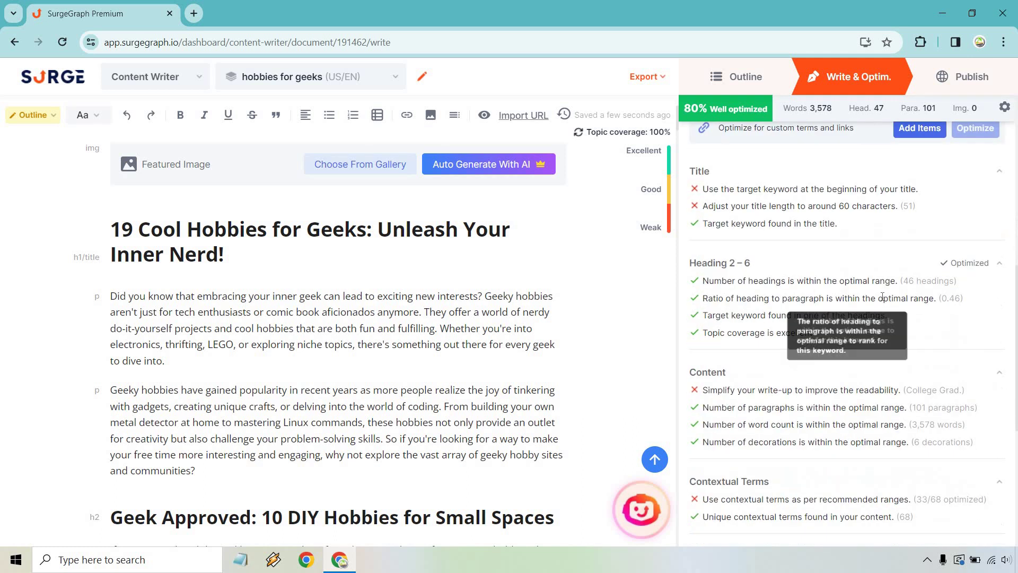
pyautogui.scroll(-2, 883, 297)
pyautogui.scroll(-3, 904, 300)
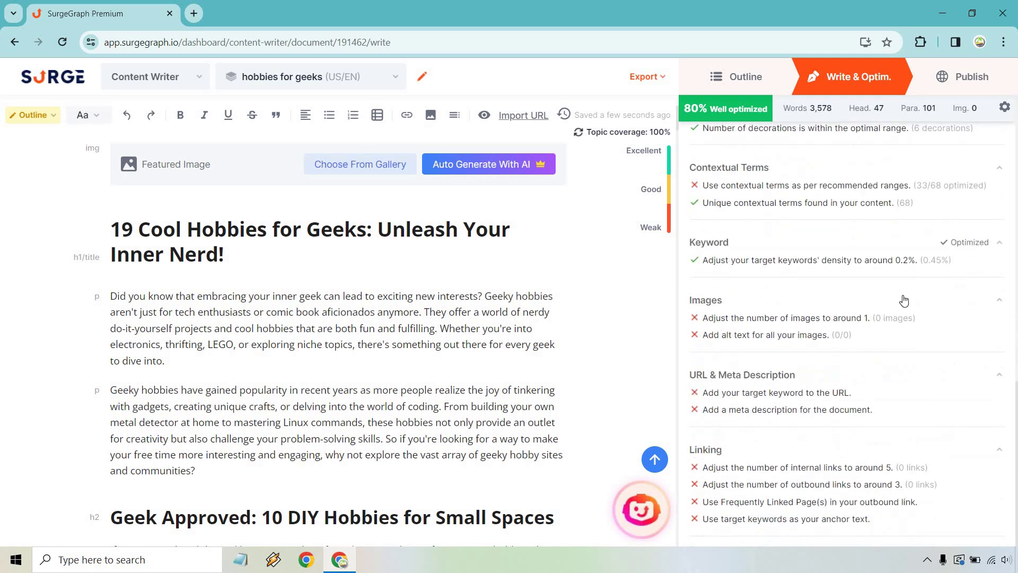
pyautogui.scroll(10, 902, 294)
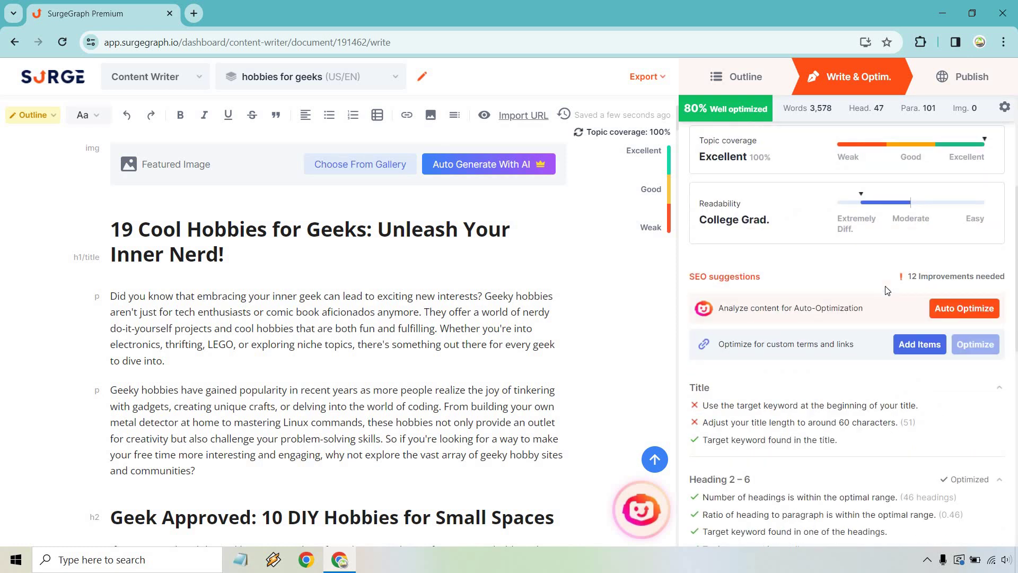
# - Auto-optimize the article, accepting the title 'Hobbies for Geeks: Unleash Your Inner Nerd with 19 Cool Options!' and saving the suggested URL
pyautogui.click(975, 309)
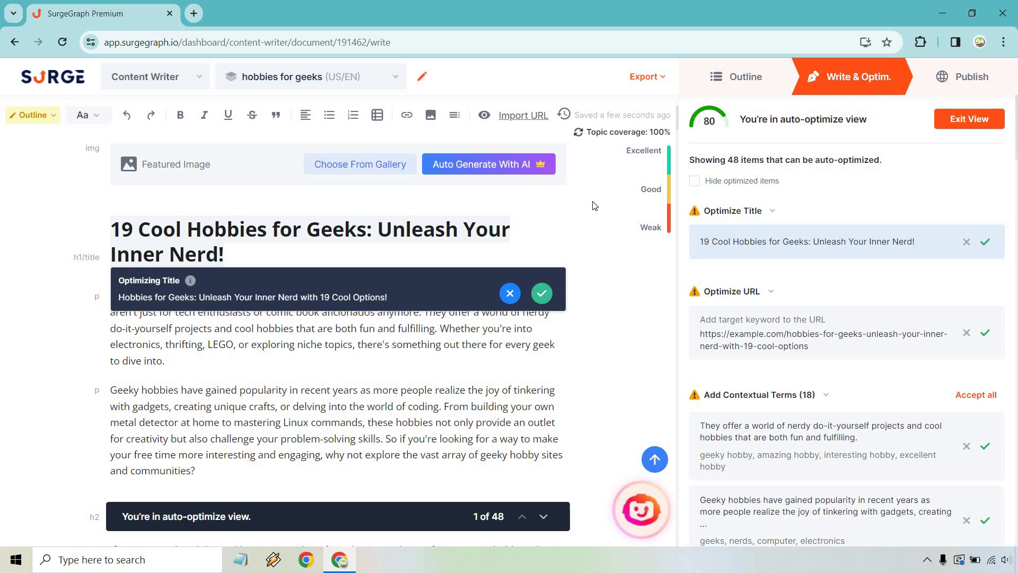
pyautogui.moveTo(189, 284)
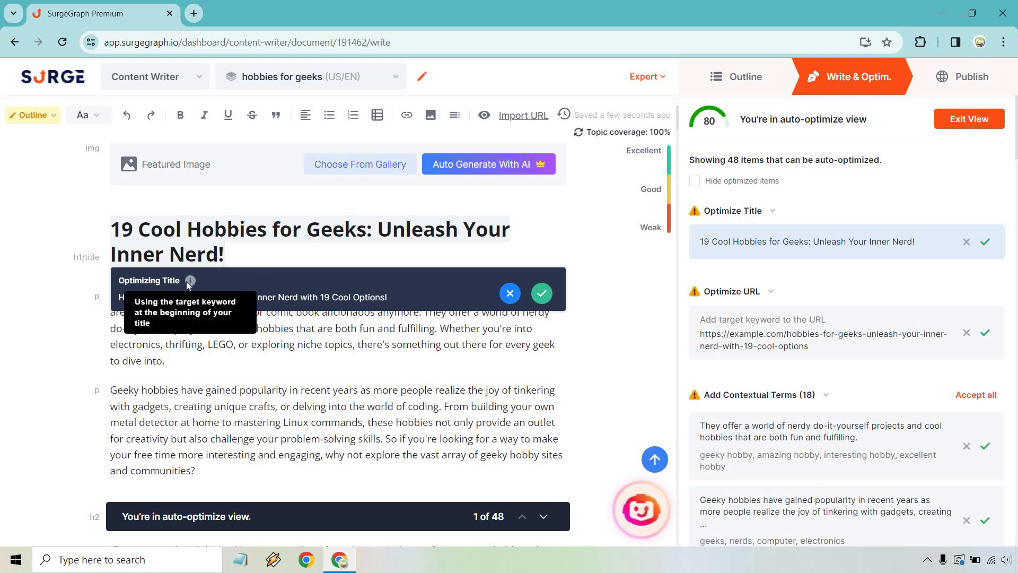
pyautogui.click(542, 294)
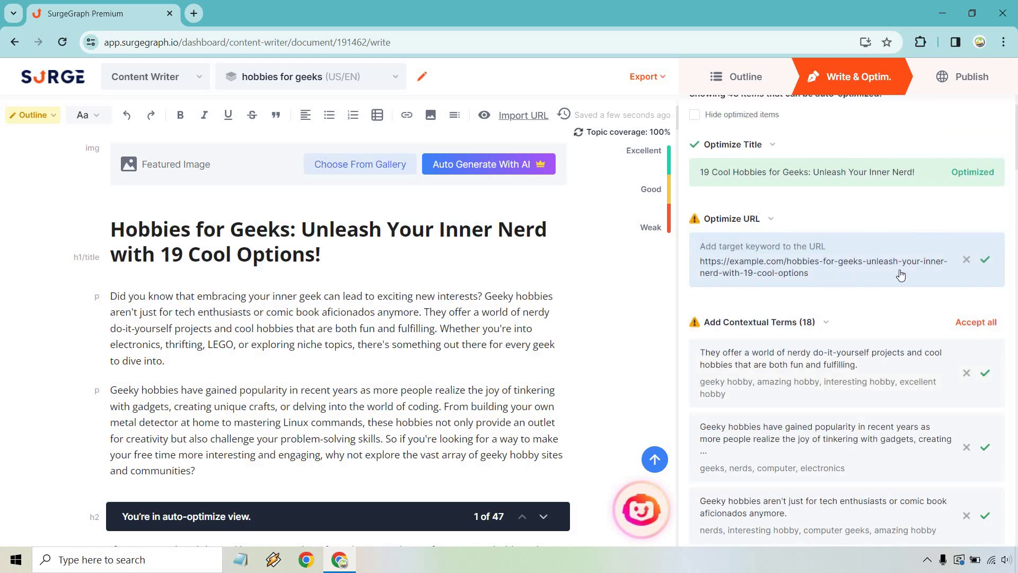
pyautogui.click(986, 260)
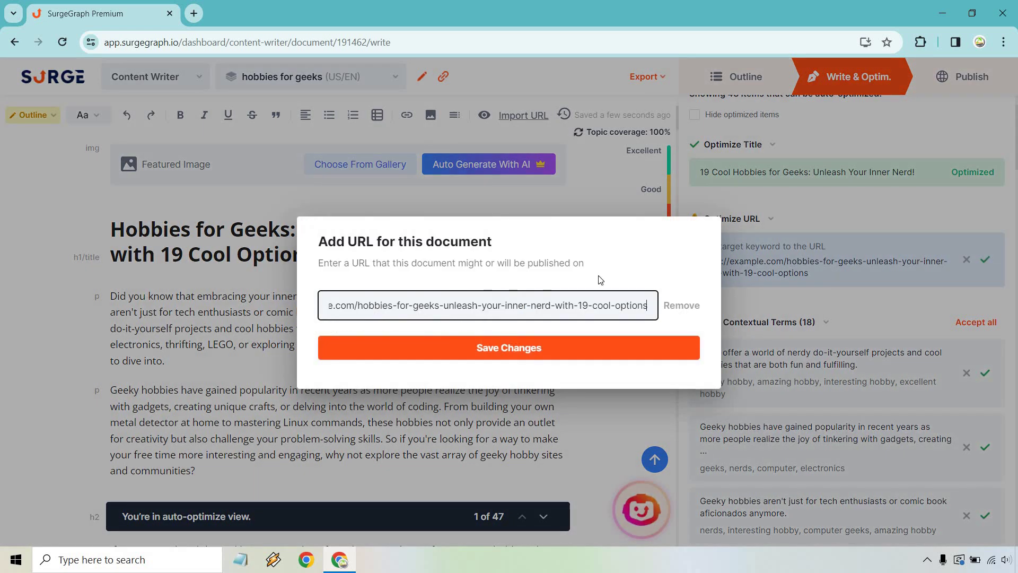
pyautogui.click(529, 347)
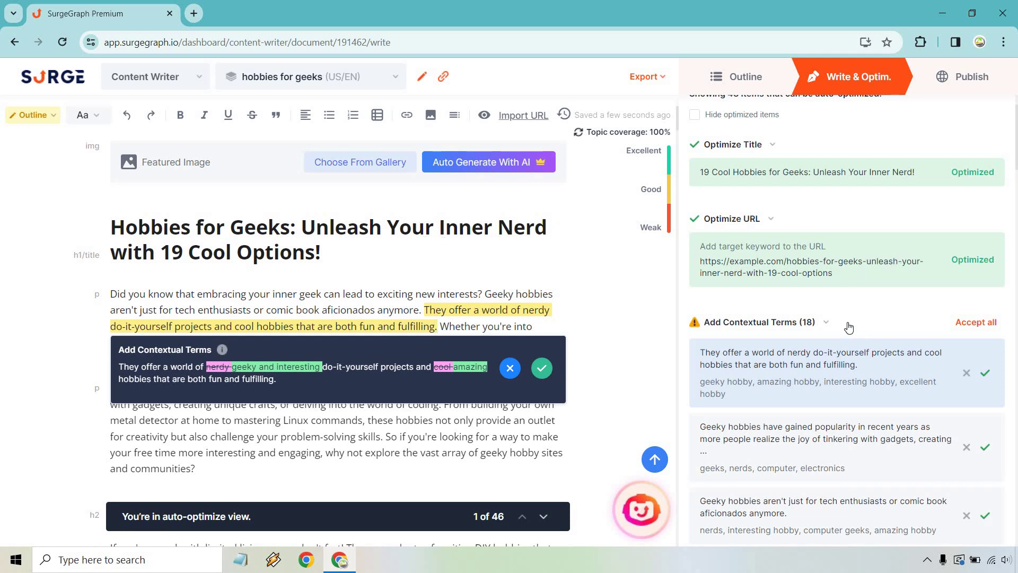
# - Accept the contextual-term rewrite adding 'geeky' and 'amazing' to the intro sentence
pyautogui.scroll(-3, 846, 318)
pyautogui.scroll(-10, 846, 313)
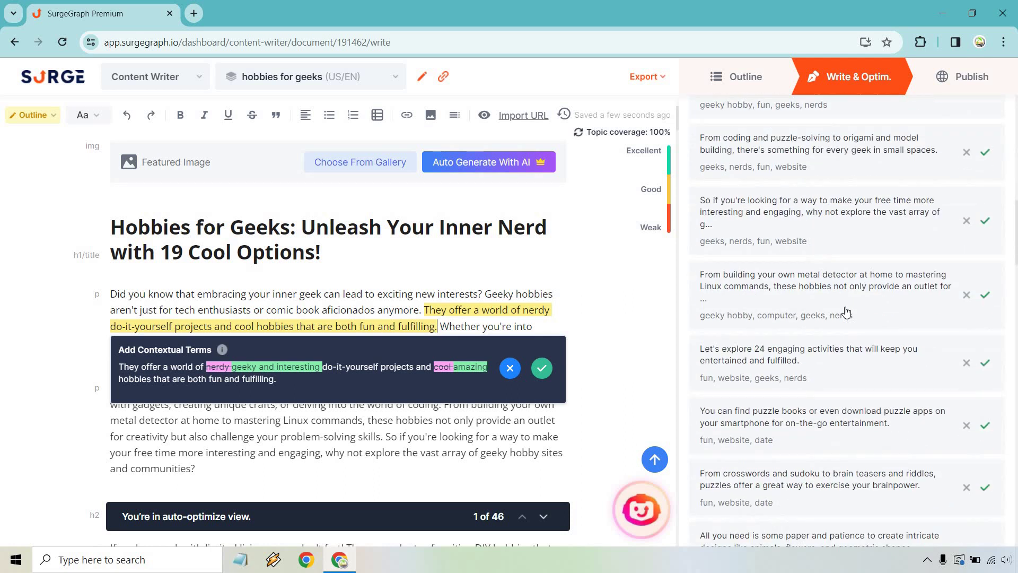
pyautogui.scroll(-3, 846, 311)
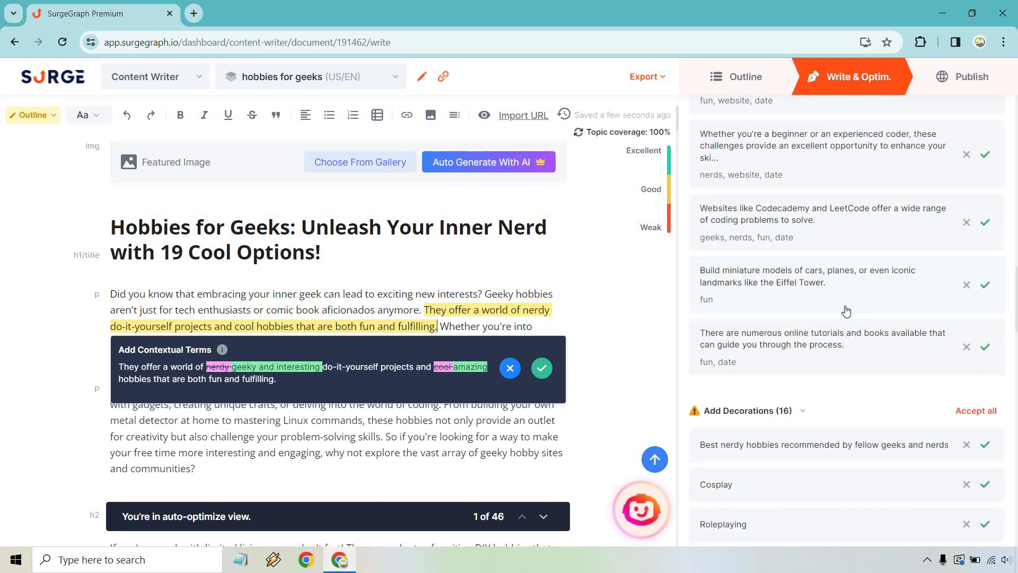
pyautogui.scroll(15, 846, 312)
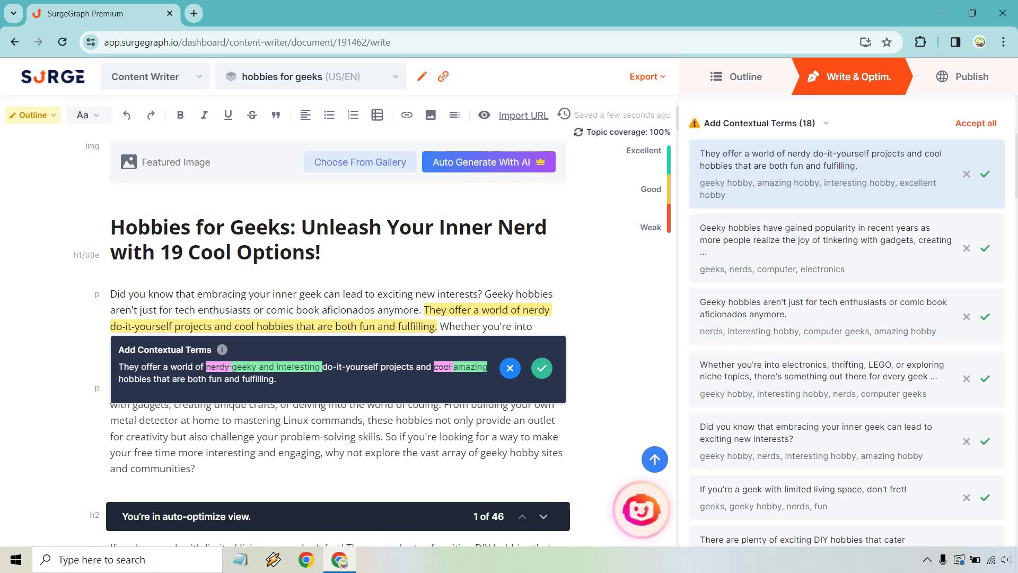
pyautogui.click(542, 368)
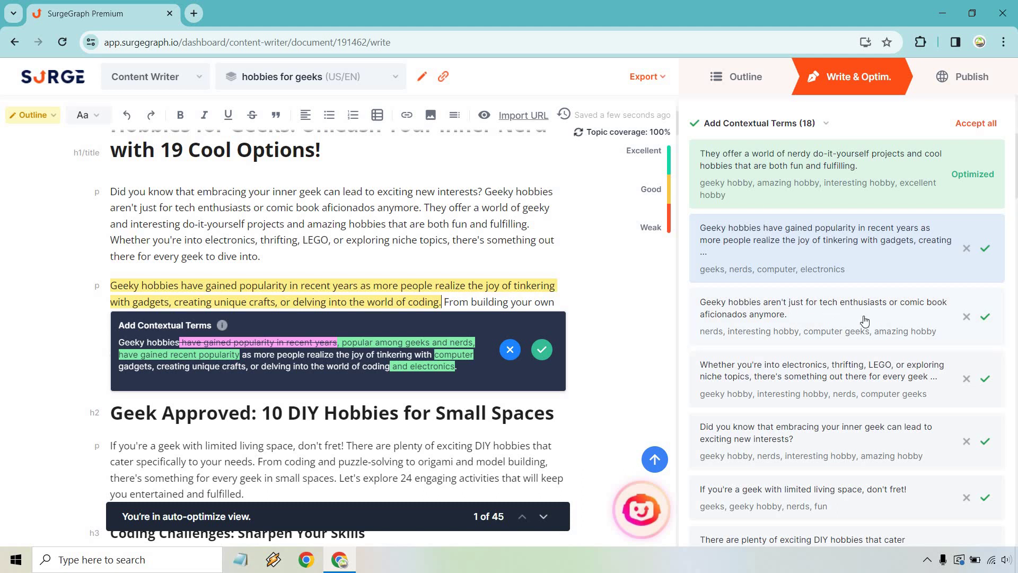
# - Accept all remaining contextual-term suggestions at once
pyautogui.scroll(1, 865, 320)
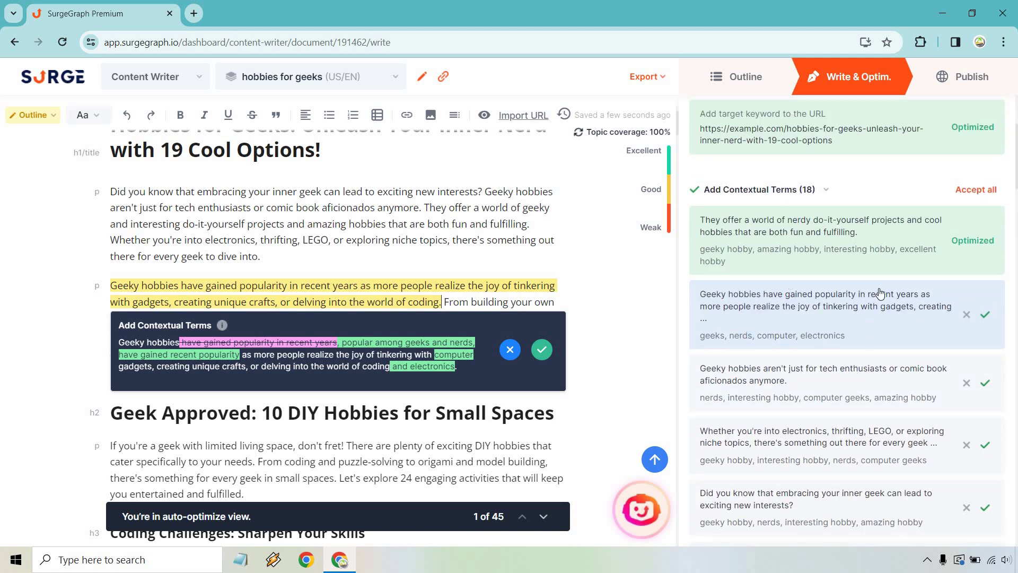
pyautogui.click(974, 191)
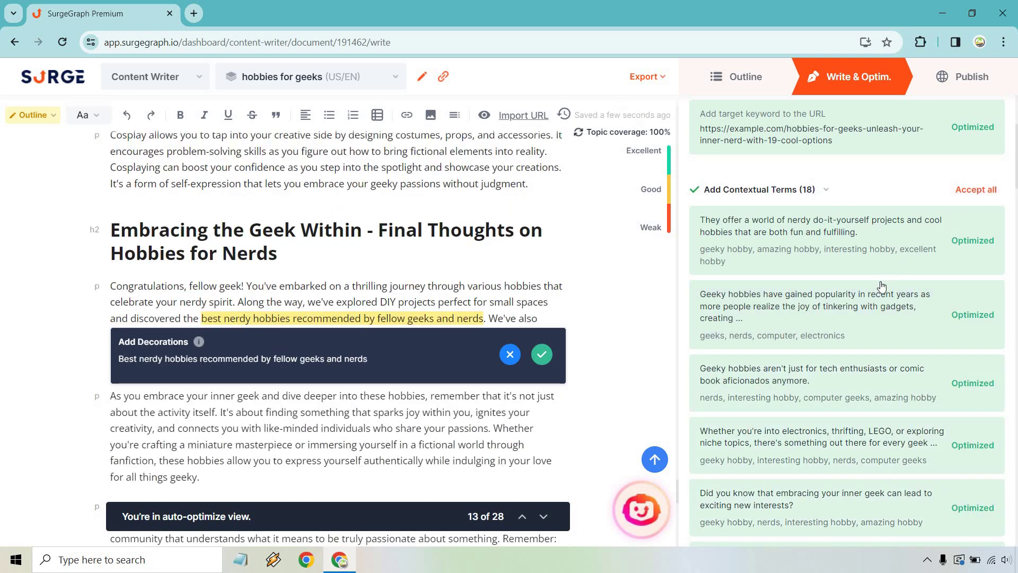
pyautogui.scroll(-5, 891, 252)
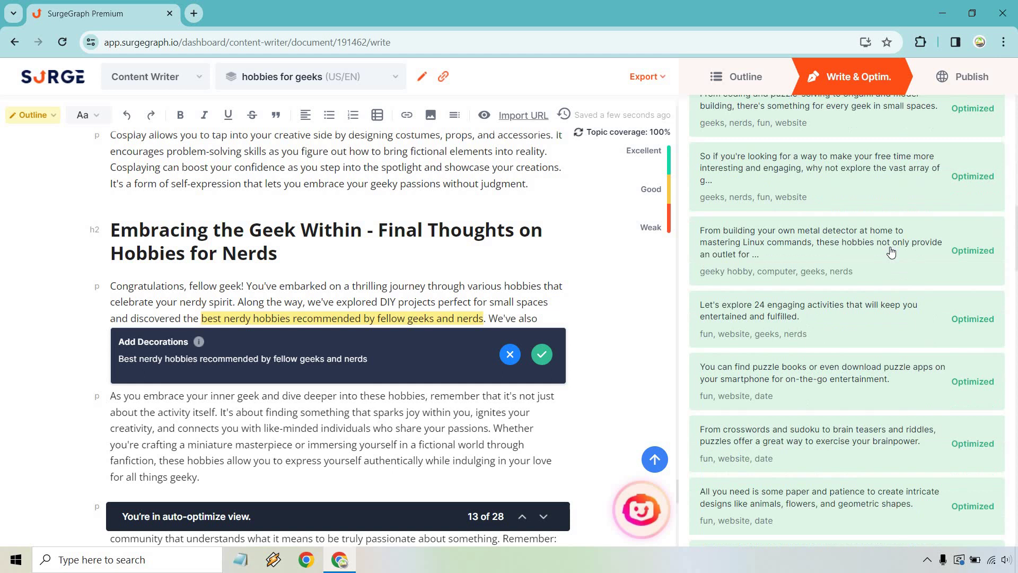
pyautogui.scroll(-8, 891, 252)
pyautogui.scroll(3, 890, 255)
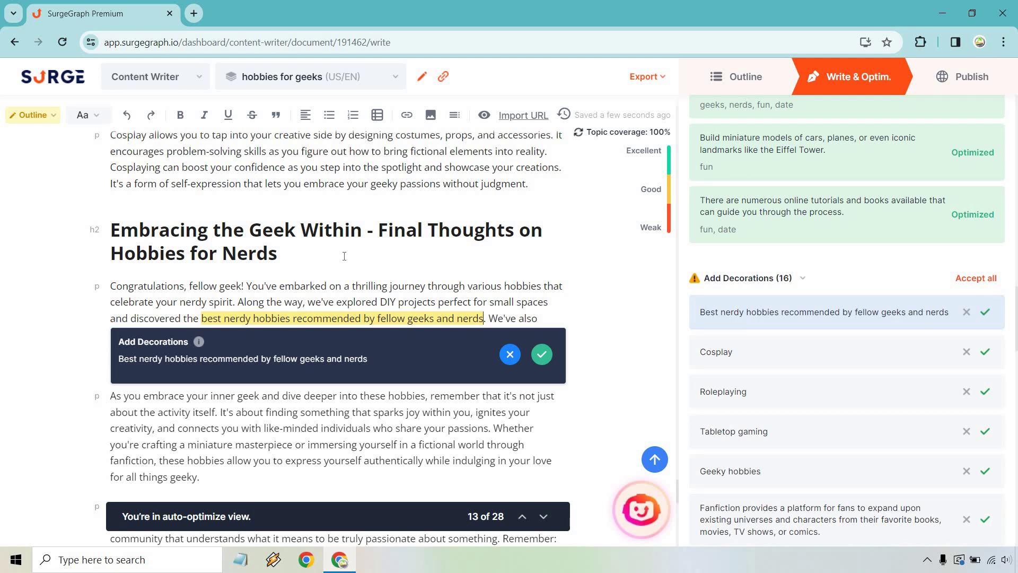
# - Accept the 'best nerdy hobbies' decoration and view it in the article
pyautogui.click(542, 354)
pyautogui.scroll(10, 384, 236)
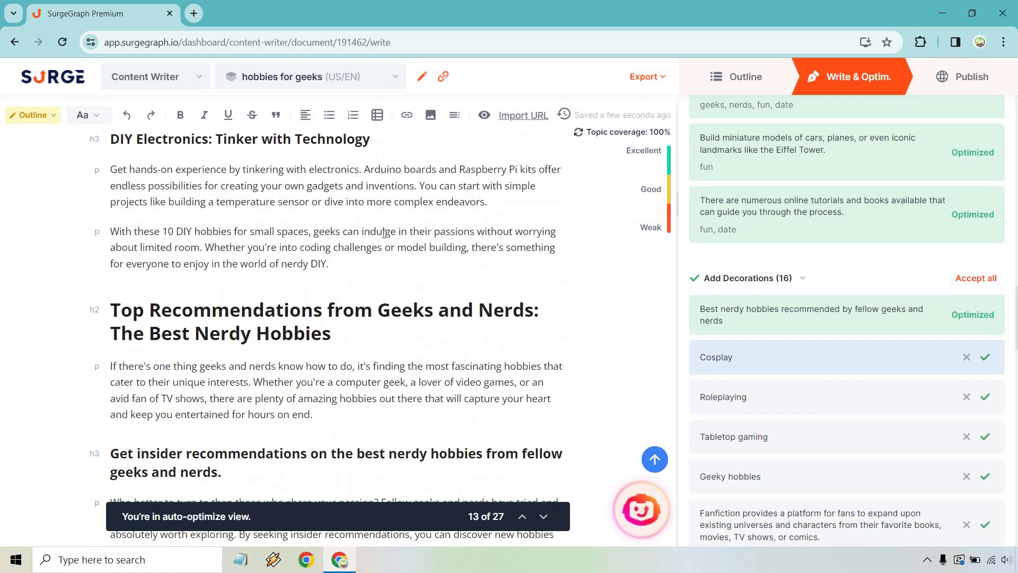
pyautogui.click(735, 318)
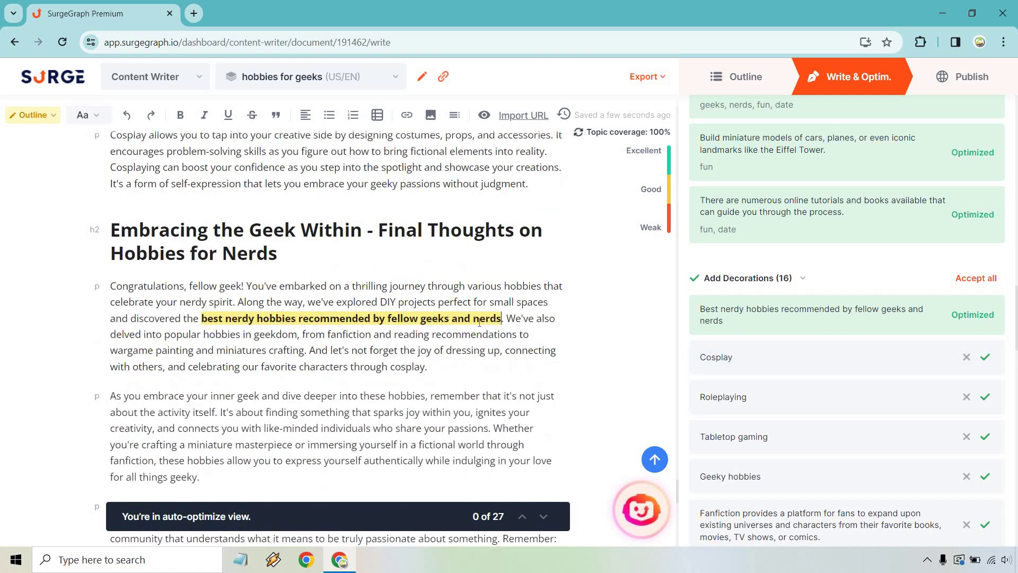
# - Accept all remaining suggestions in Add Decorations (16)
pyautogui.scroll(-7, 426, 307)
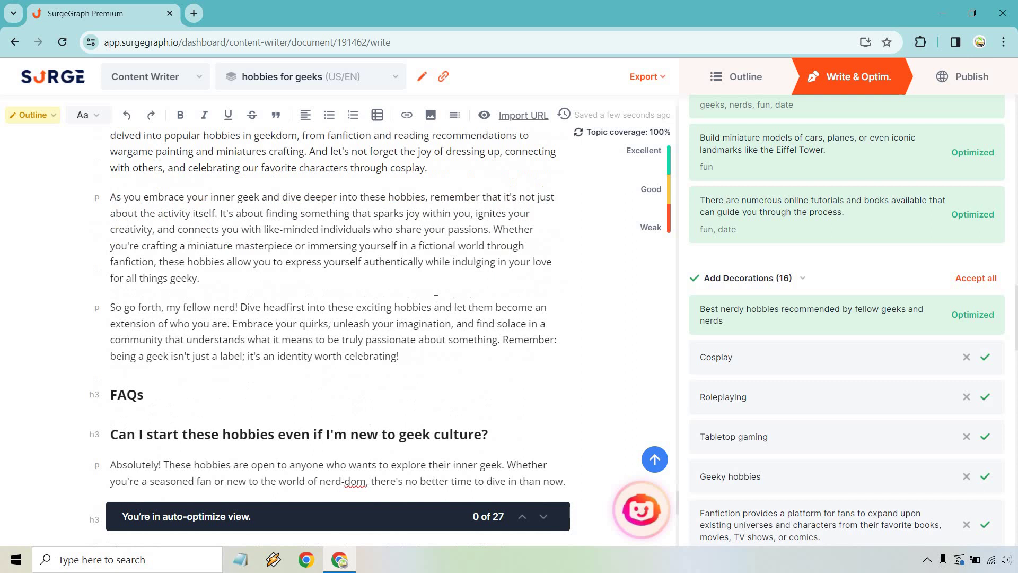
pyautogui.scroll(-6, 854, 371)
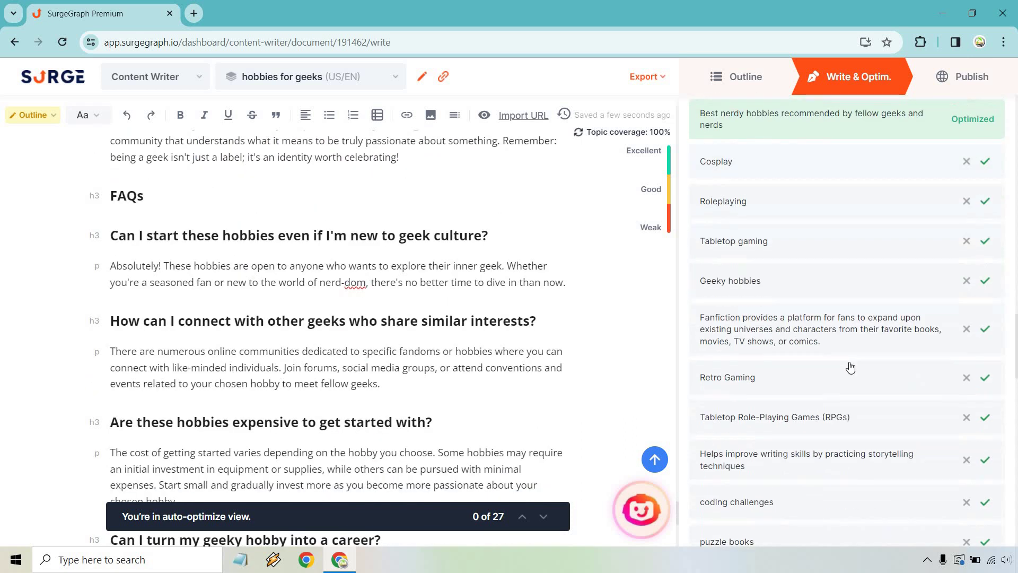
pyautogui.scroll(5, 849, 366)
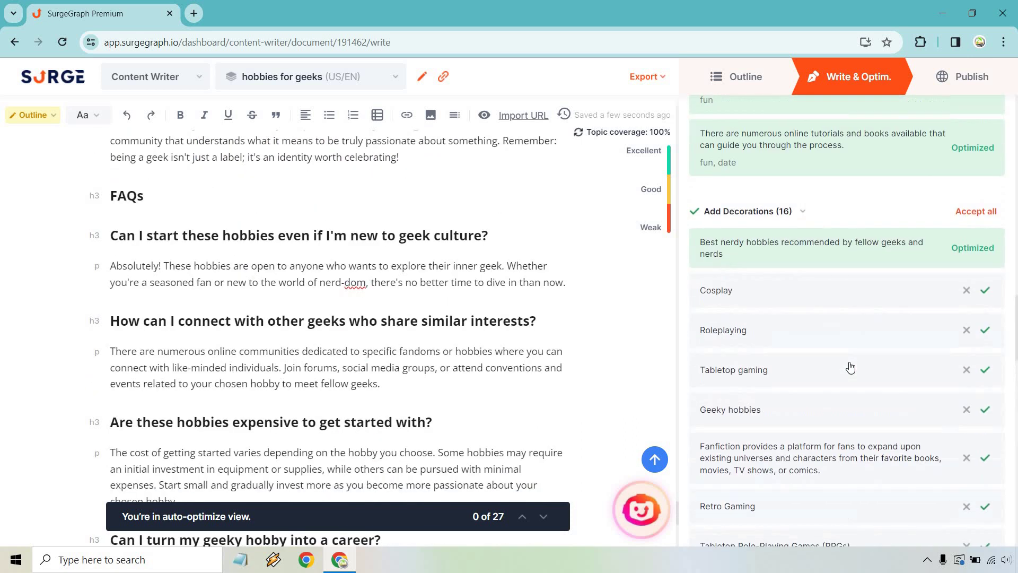
pyautogui.click(976, 213)
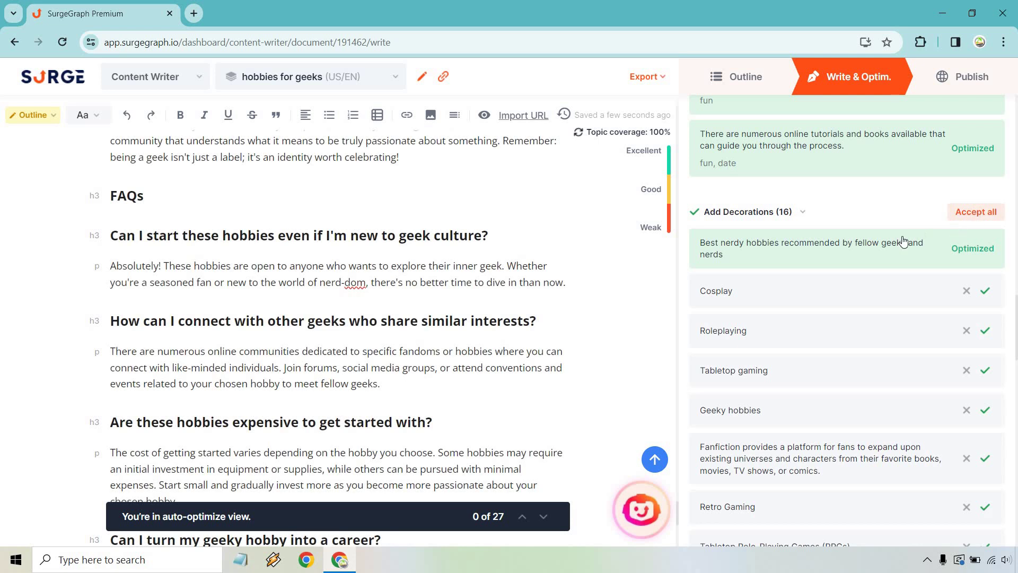
pyautogui.scroll(-10, 867, 272)
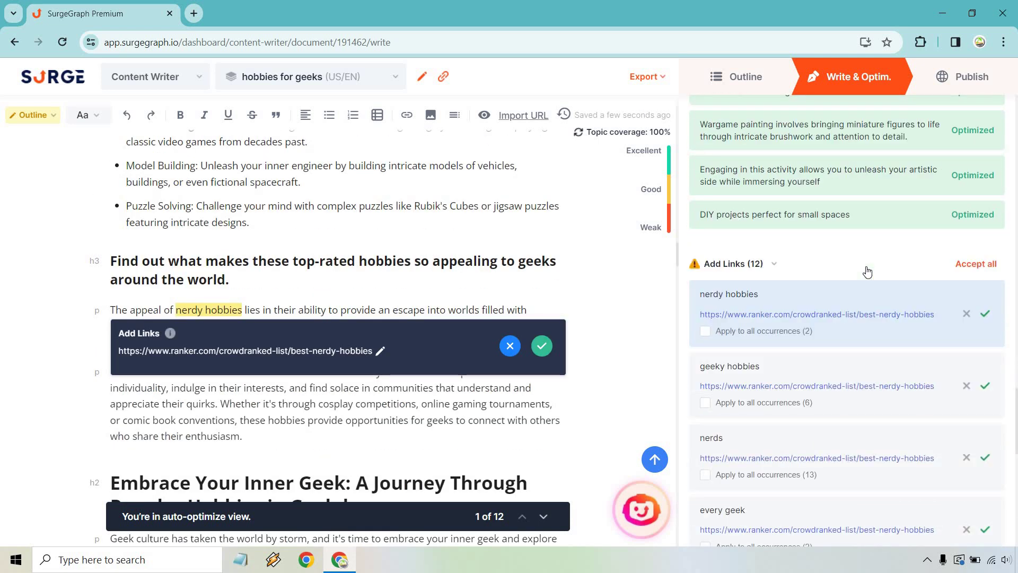
# - Reject all 12 link suggestions, from 'nerdy hobbies' through Arduino to 'Dungeons & Dragons'
pyautogui.click(965, 315)
pyautogui.click(966, 316)
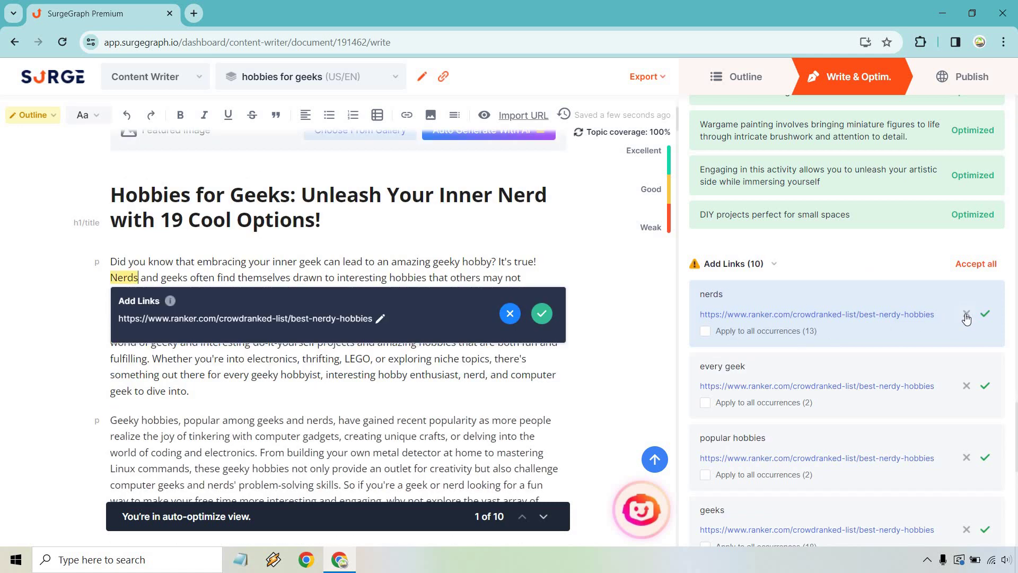
pyautogui.click(966, 315)
pyautogui.click(966, 315)
pyautogui.click(966, 315)
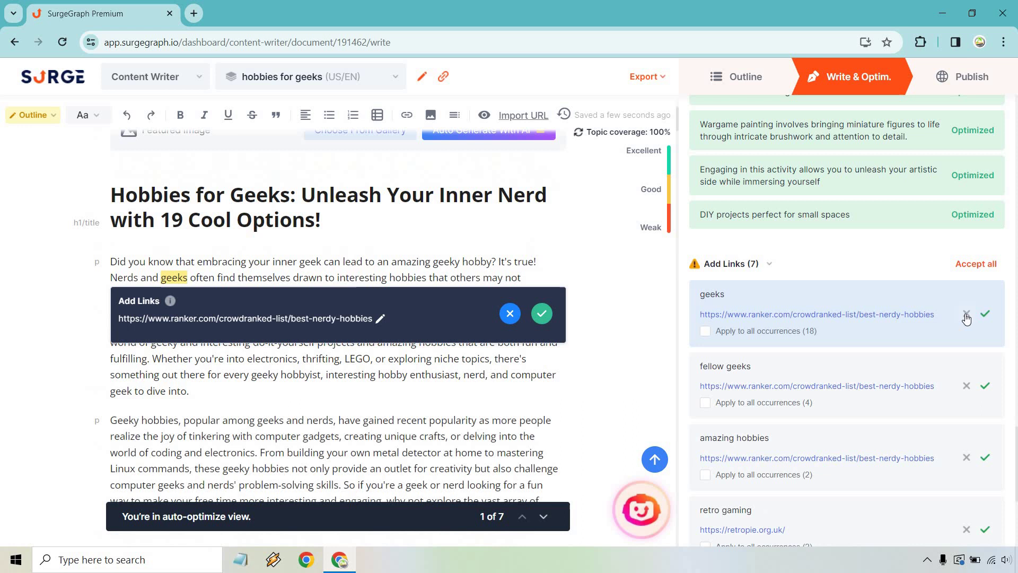
pyautogui.click(967, 315)
pyautogui.click(966, 315)
pyautogui.click(966, 315)
pyautogui.click(967, 315)
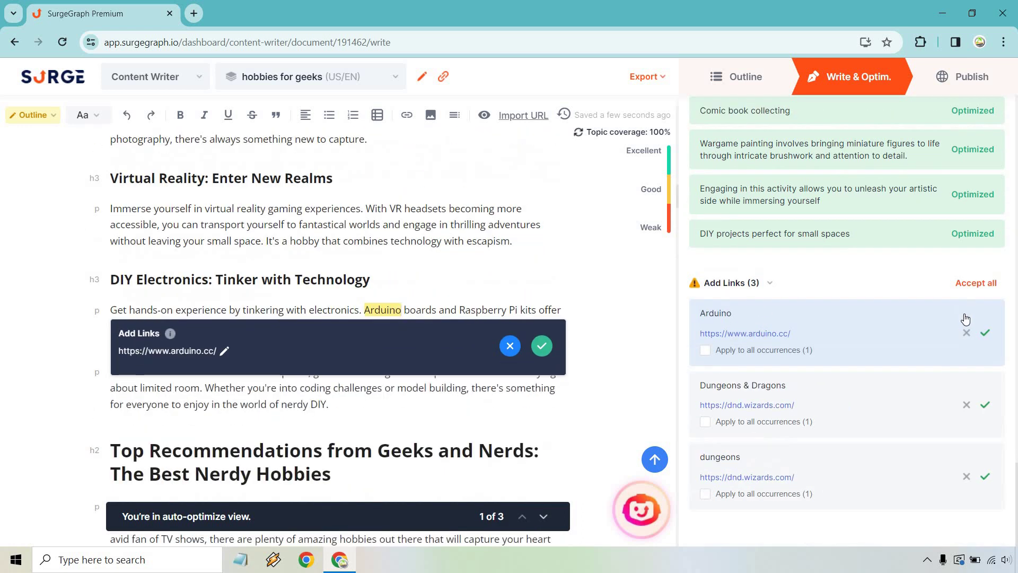
pyautogui.click(966, 334)
pyautogui.scroll(-10, 942, 356)
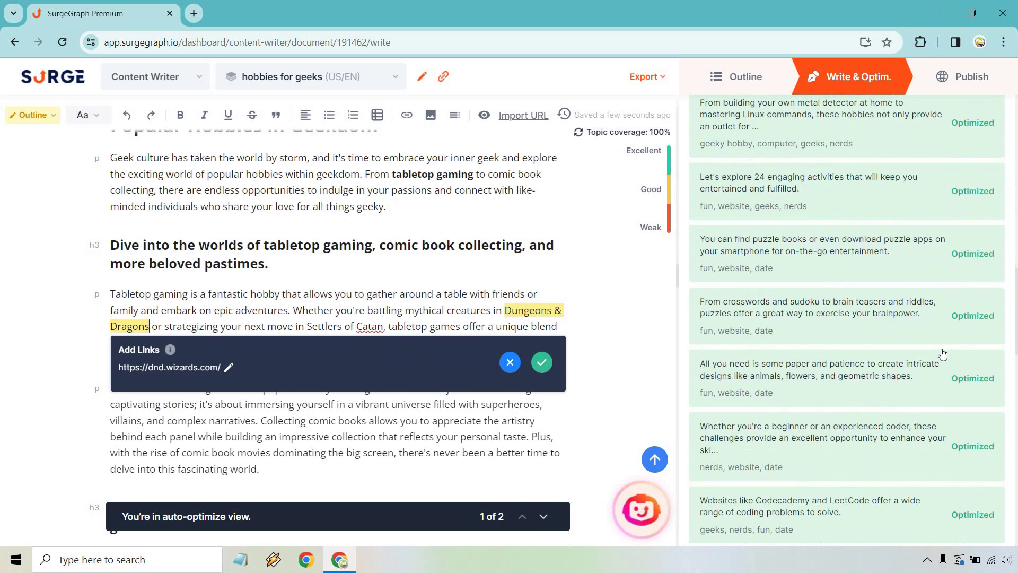
pyautogui.click(967, 477)
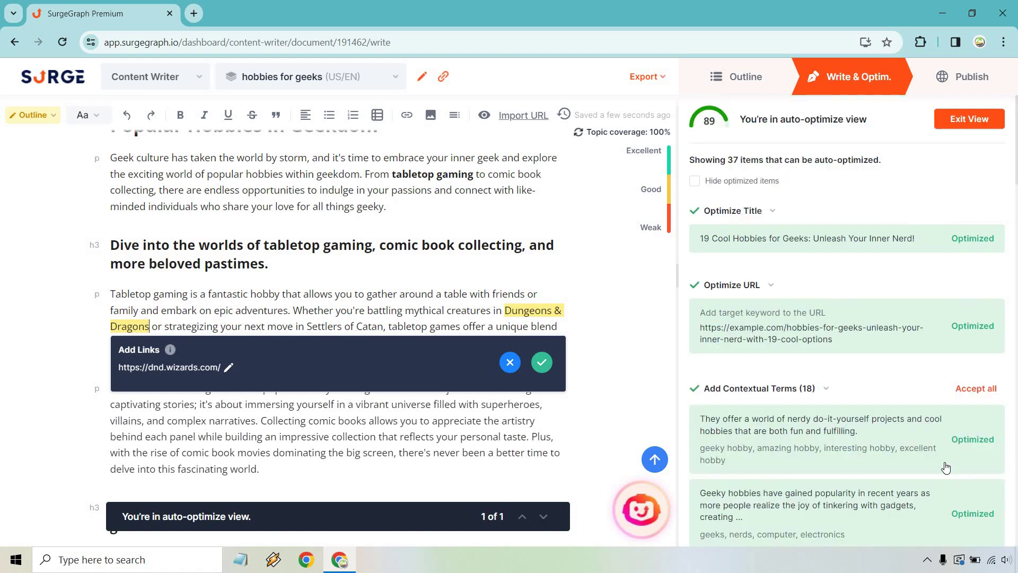
pyautogui.scroll(-5, 942, 415)
pyautogui.scroll(-5, 942, 415)
pyautogui.click(965, 478)
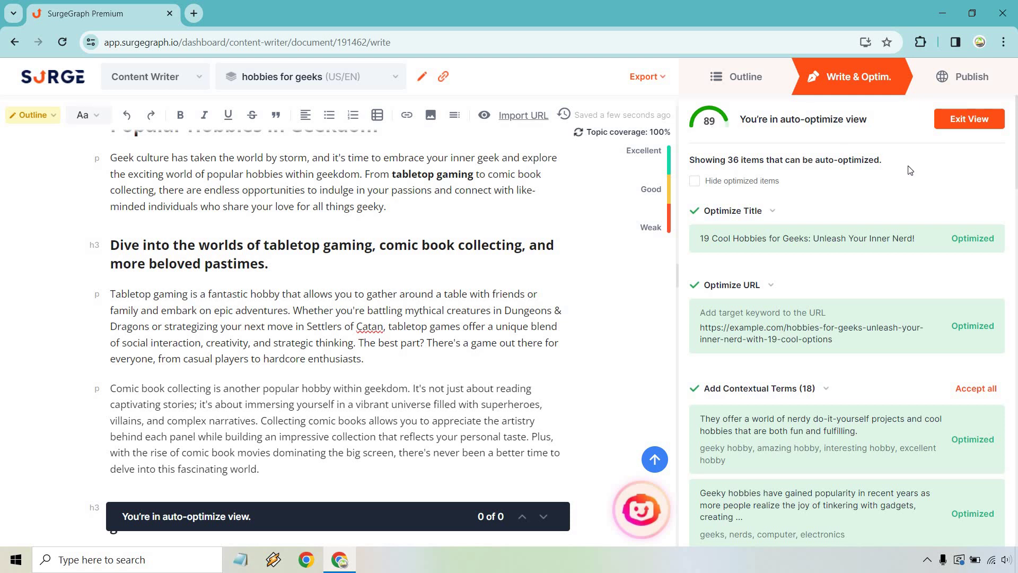
# - Exit auto-optimize and review the SEO panel: score 89, 9 improvements needed, 3,762 words
pyautogui.click(968, 129)
pyautogui.moveTo(756, 138)
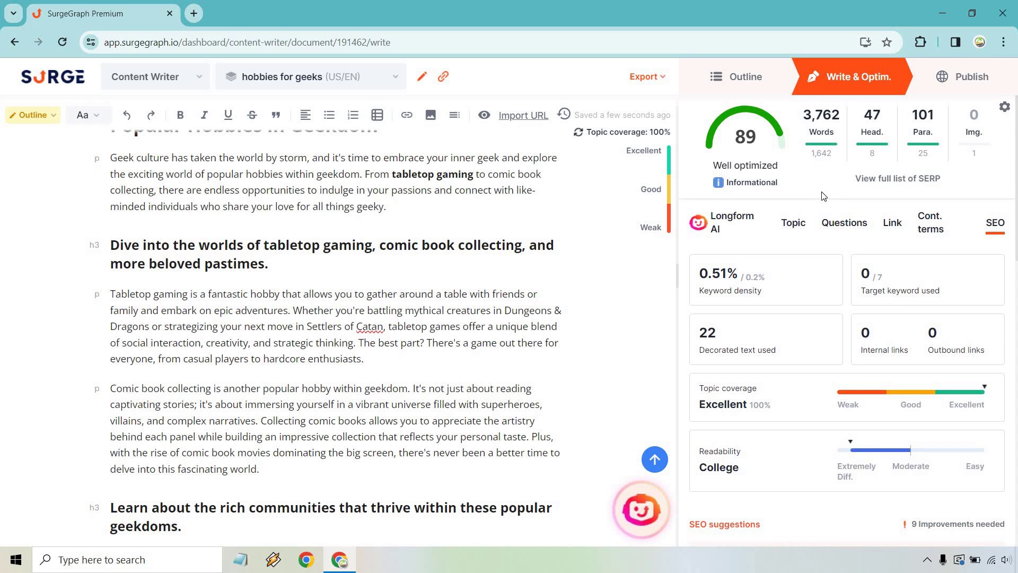
pyautogui.scroll(-20, 566, 280)
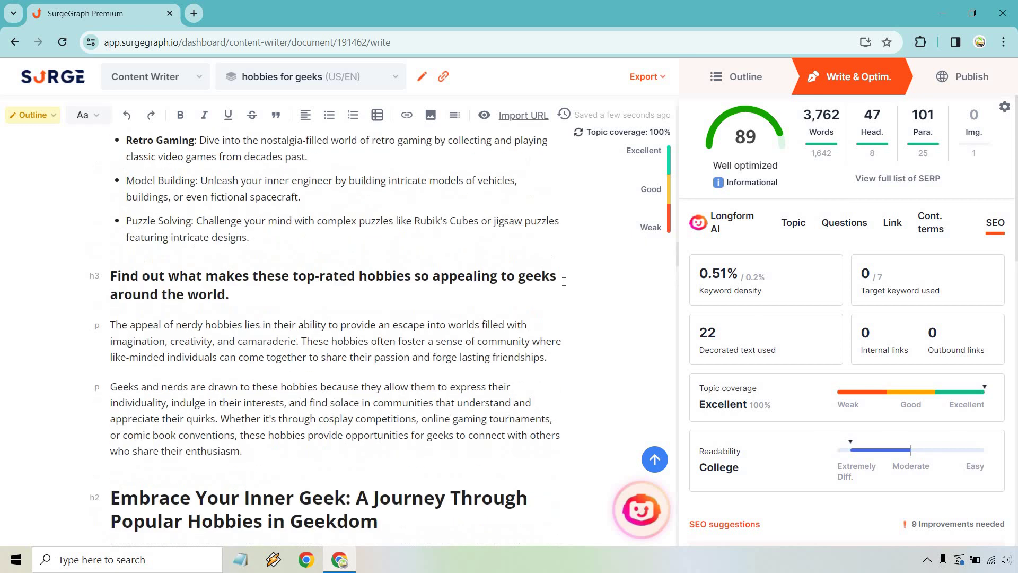
pyautogui.scroll(20, 563, 284)
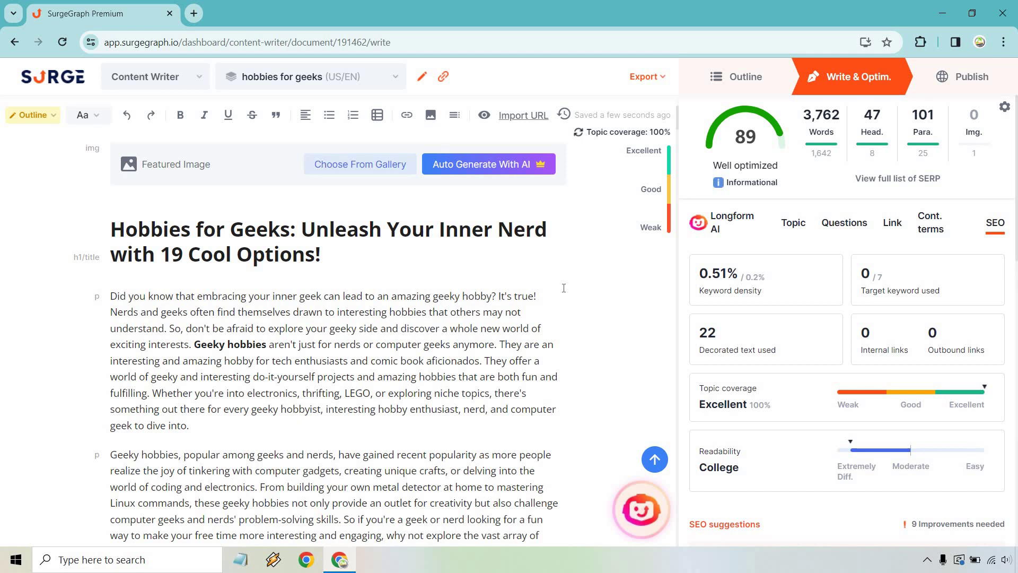
pyautogui.scroll(-5, 564, 288)
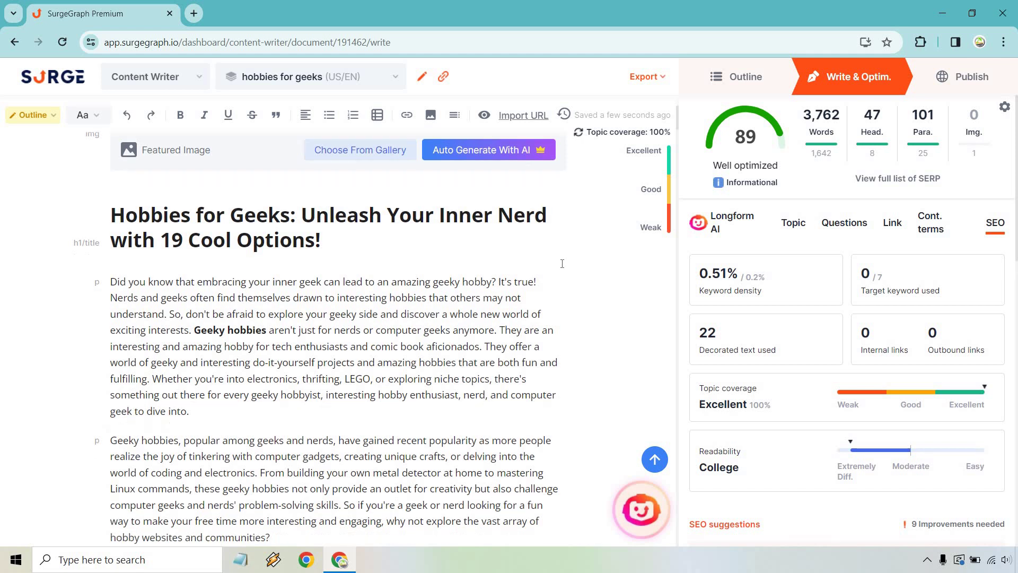
pyautogui.scroll(-3, 583, 257)
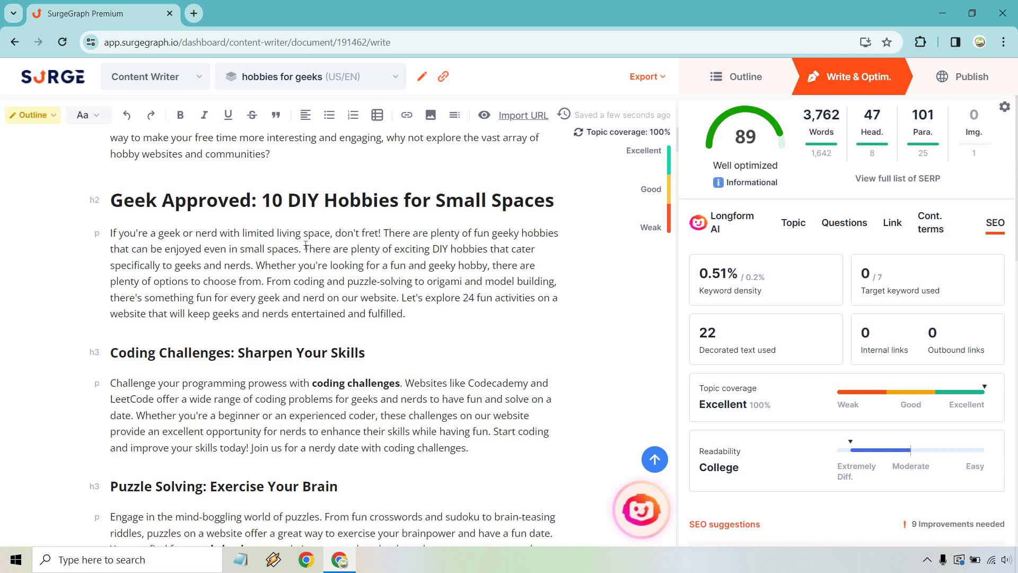
# - Select the Geek Approved paragraph, try an AI rewrite, then dismiss it
pyautogui.moveTo(315, 249); pyautogui.dragTo(374, 265)
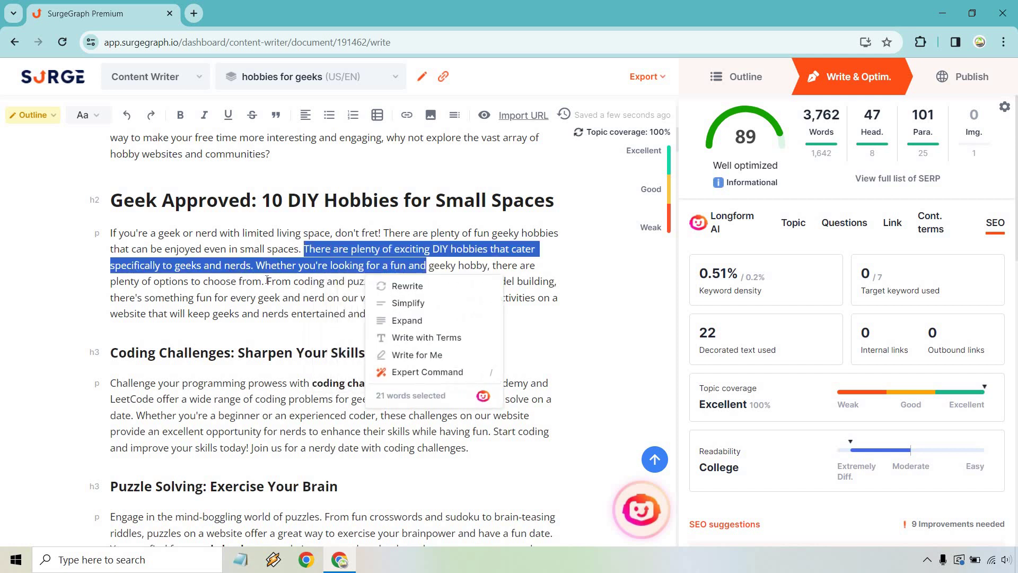
pyautogui.click(246, 266)
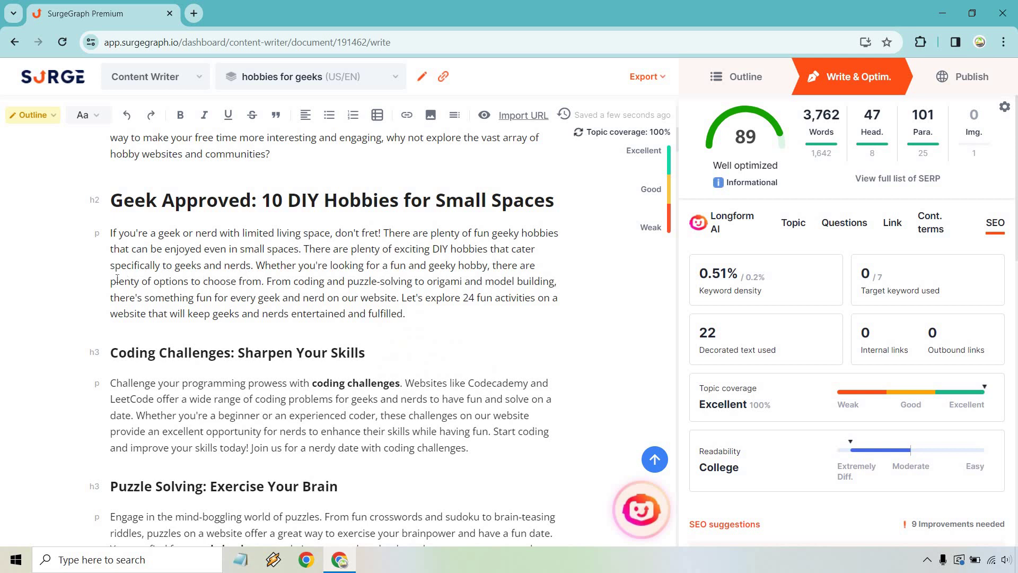
pyautogui.moveTo(110, 282); pyautogui.dragTo(262, 281)
pyautogui.click(391, 265)
pyautogui.moveTo(420, 315); pyautogui.dragTo(109, 234)
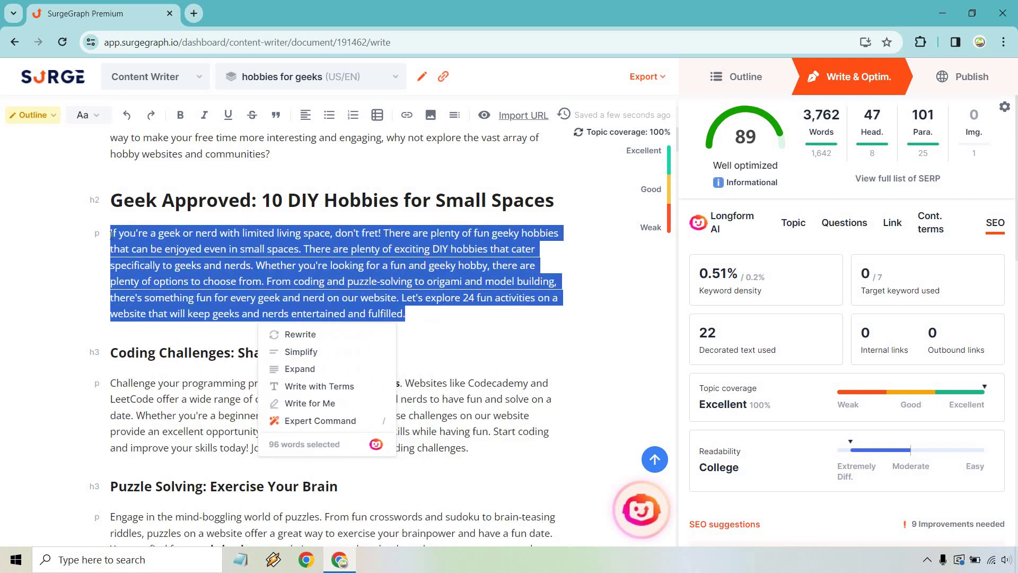
pyautogui.click(316, 336)
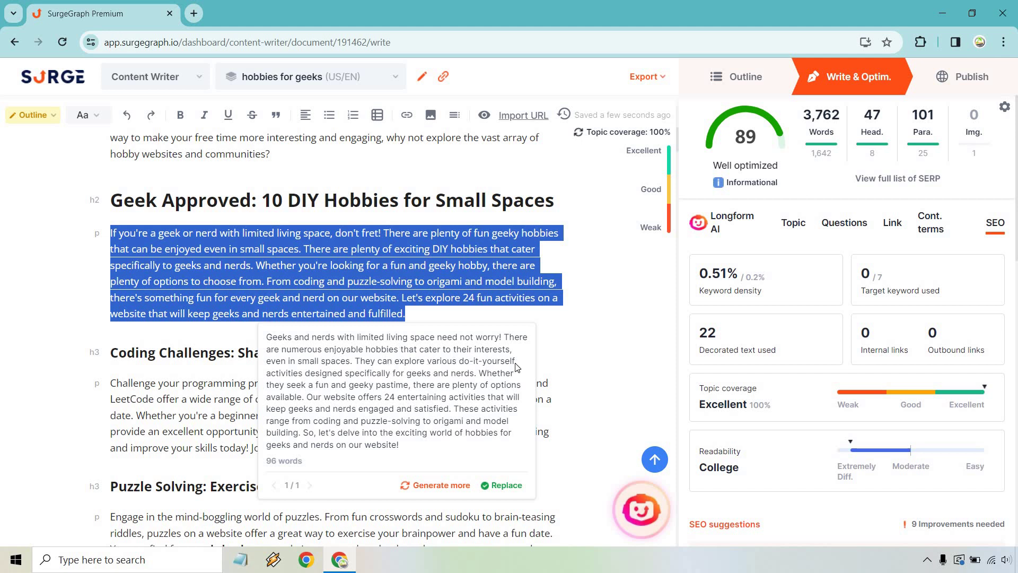
pyautogui.click(593, 307)
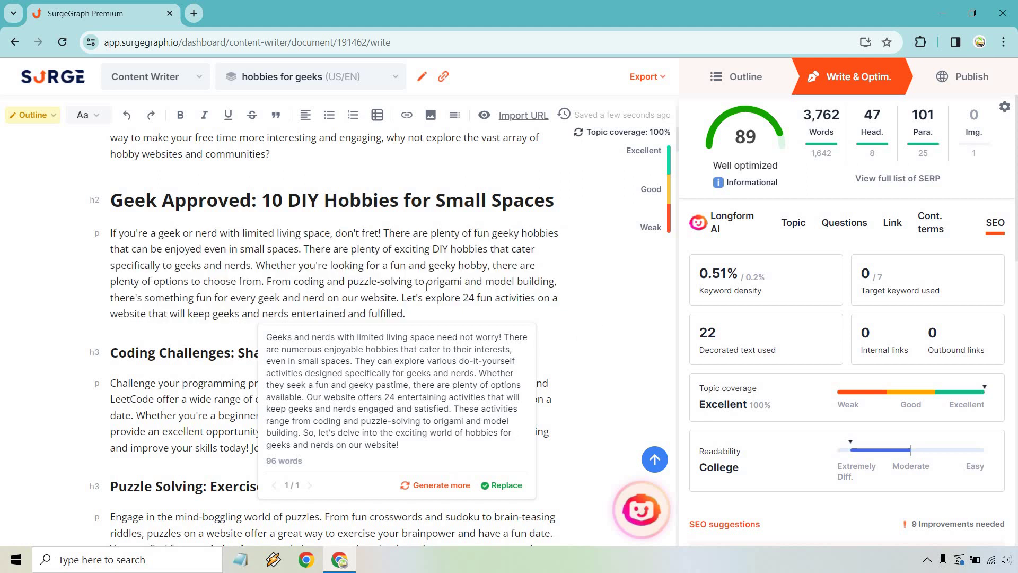
pyautogui.click(365, 265)
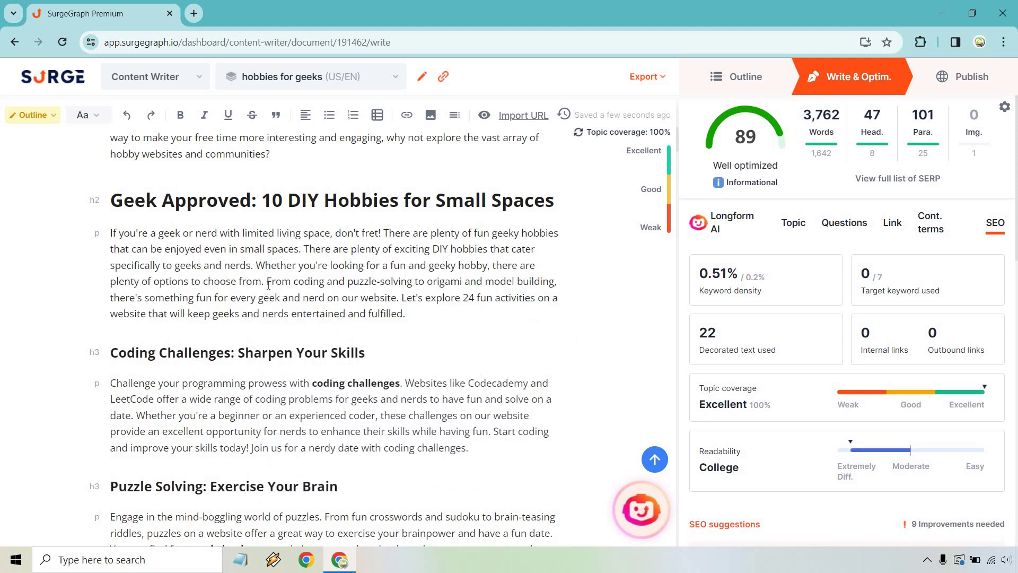
# - Delete the 'Whether you're looking… choose from.' sentence and the leftover extra space
pyautogui.moveTo(264, 281); pyautogui.dragTo(257, 265)
pyautogui.press('BackSpace')
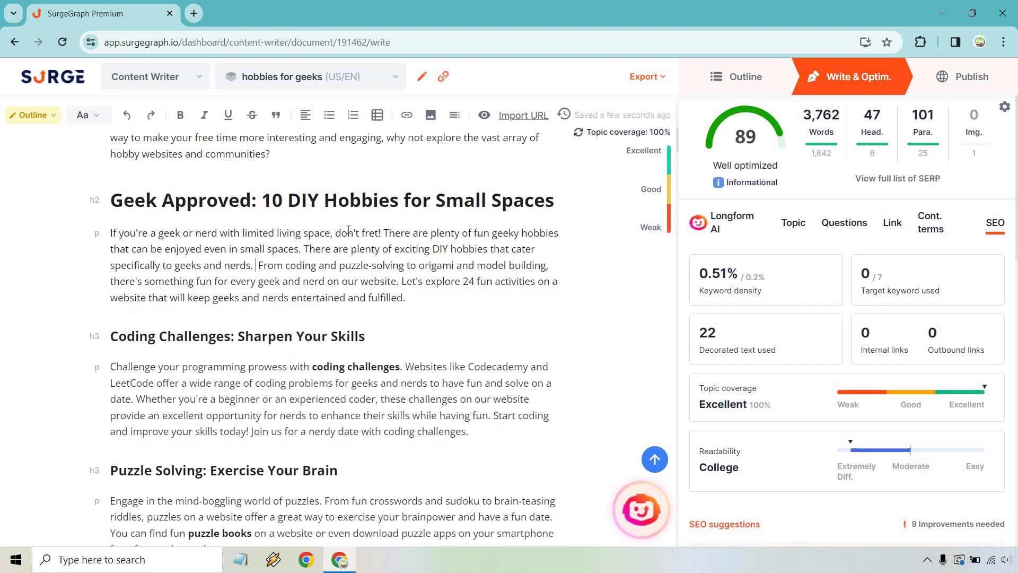
pyautogui.press('Delete')
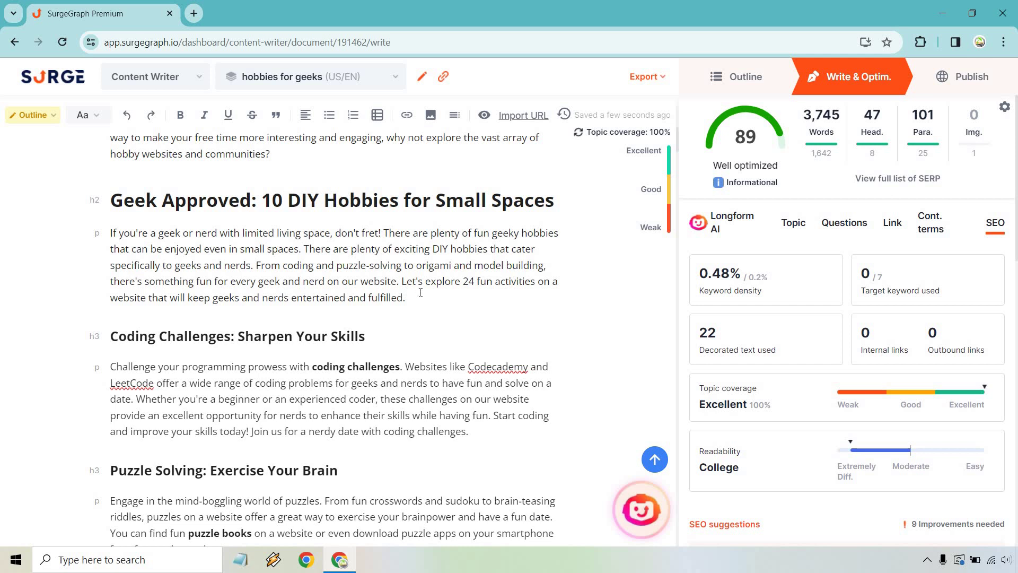
pyautogui.scroll(-6, 450, 298)
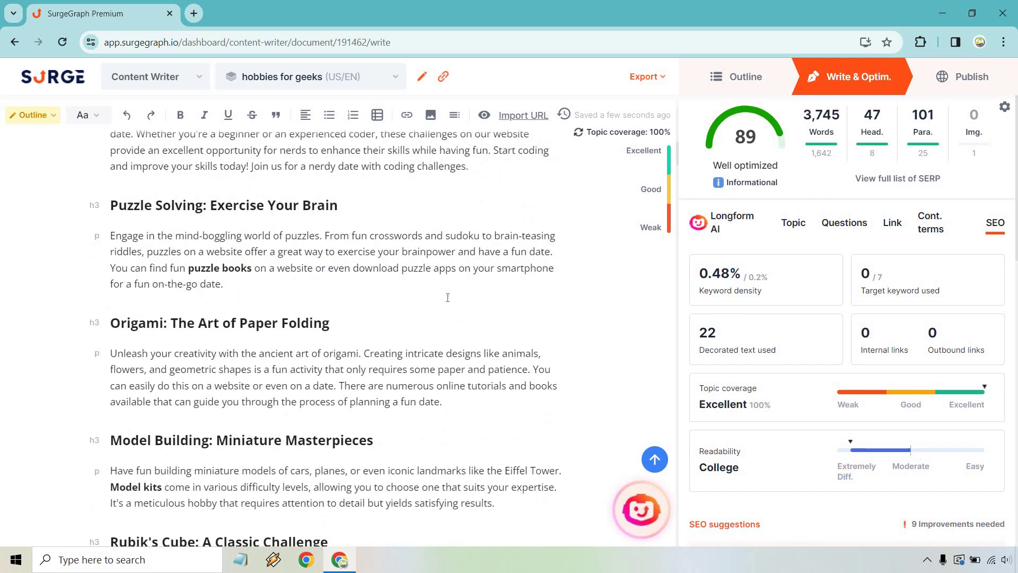
pyautogui.scroll(-5, 448, 296)
pyautogui.scroll(-15, 446, 299)
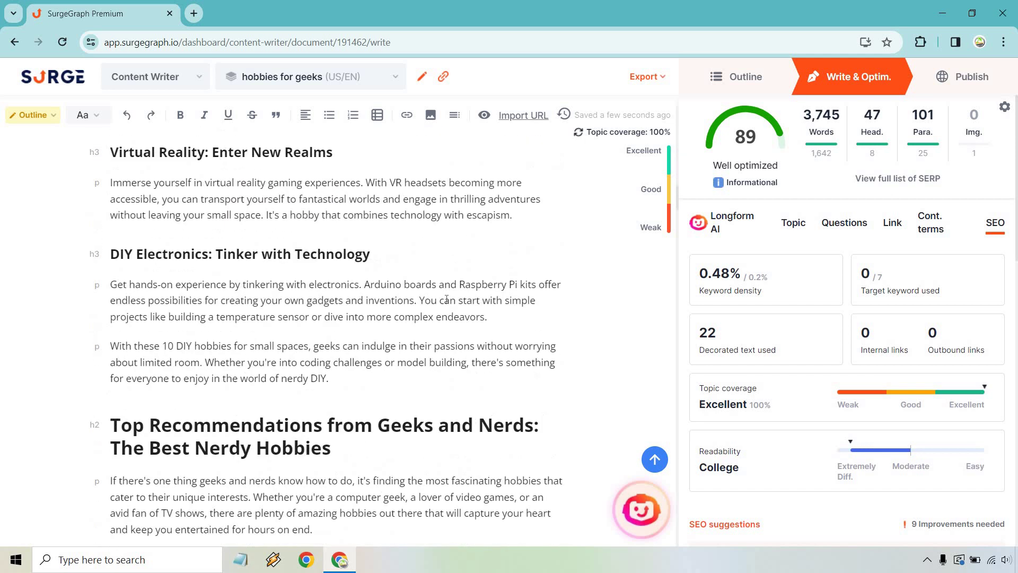
pyautogui.scroll(20, 472, 304)
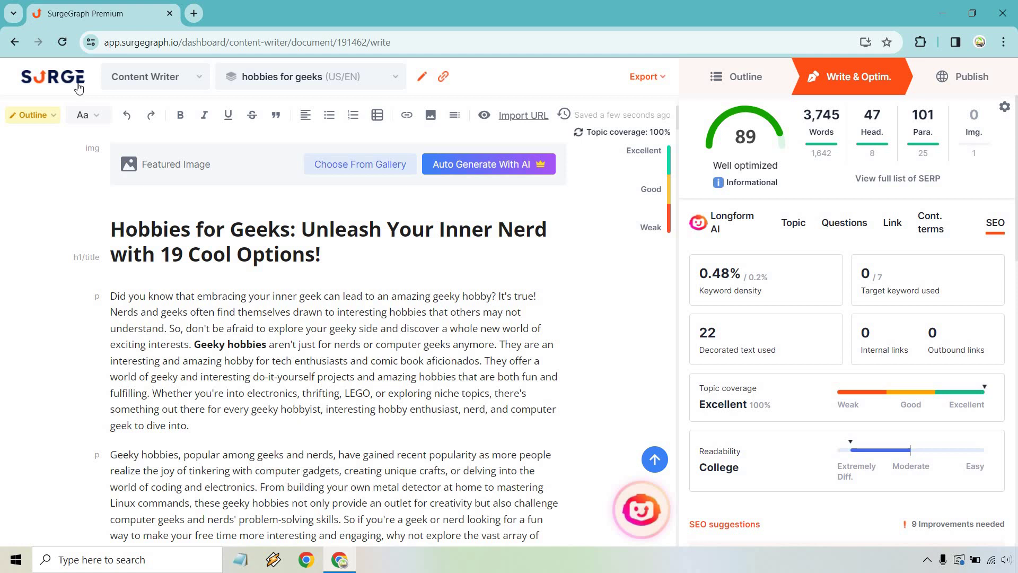
# - Go back with Alt+Left to Keyword Research, showing 'hobbies for geeks' among five keywords
pyautogui.hotkey('alt', 'Left')
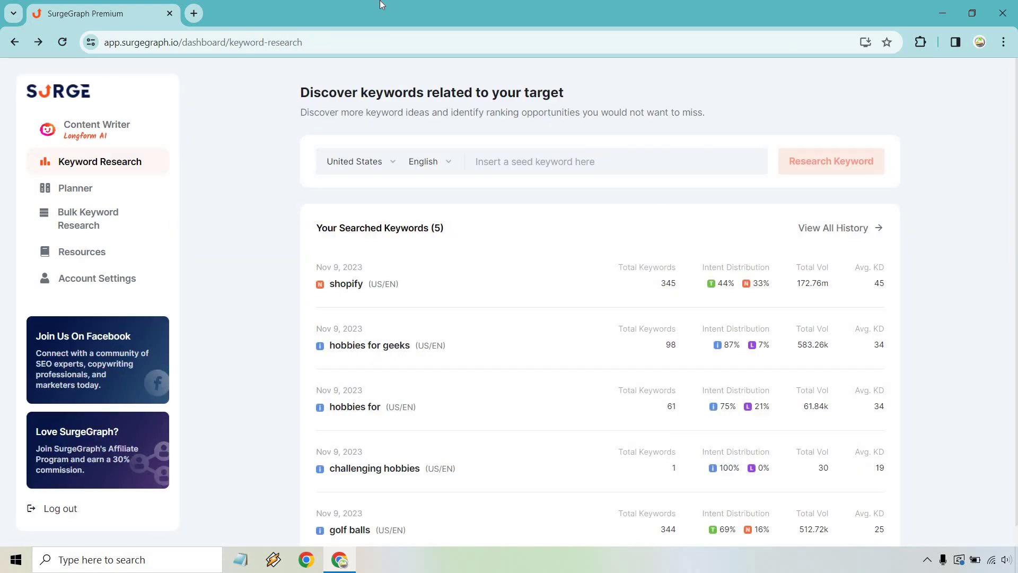